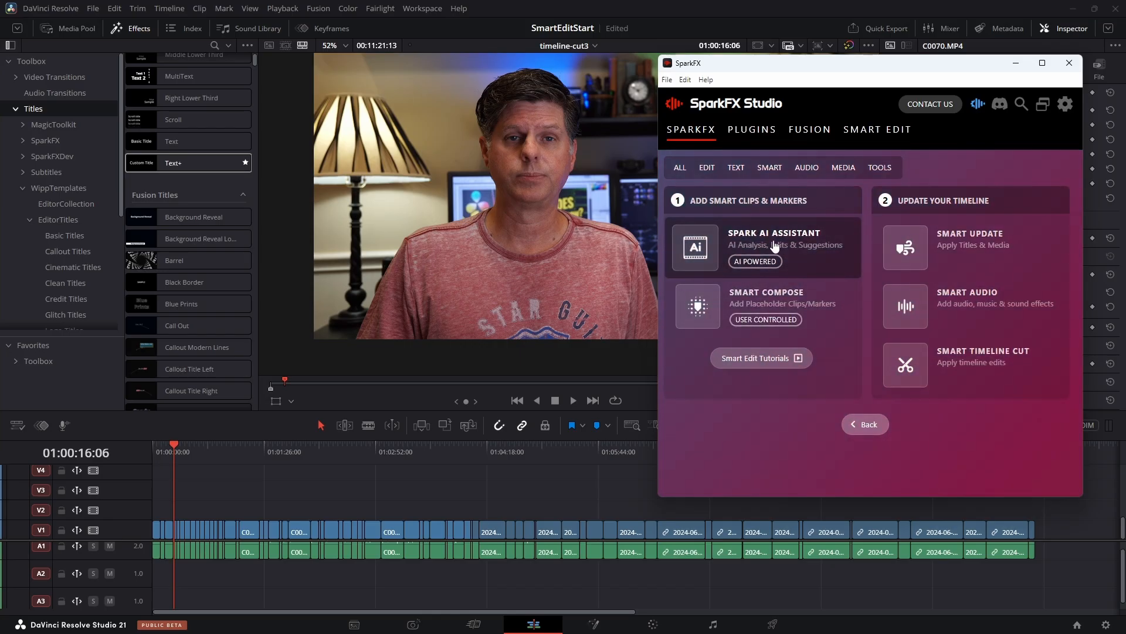
- Start the Spark AI Assistant's Text Titles skill and generate subtitles for the current timeline
left_click(774, 245)
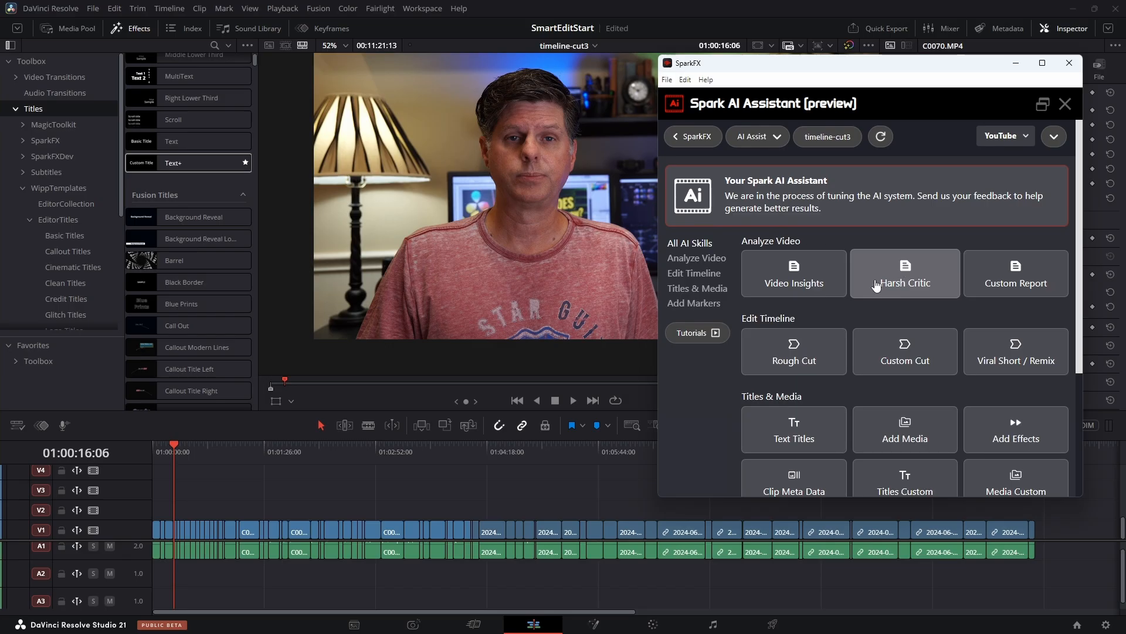
scroll(877, 287, "down", 2)
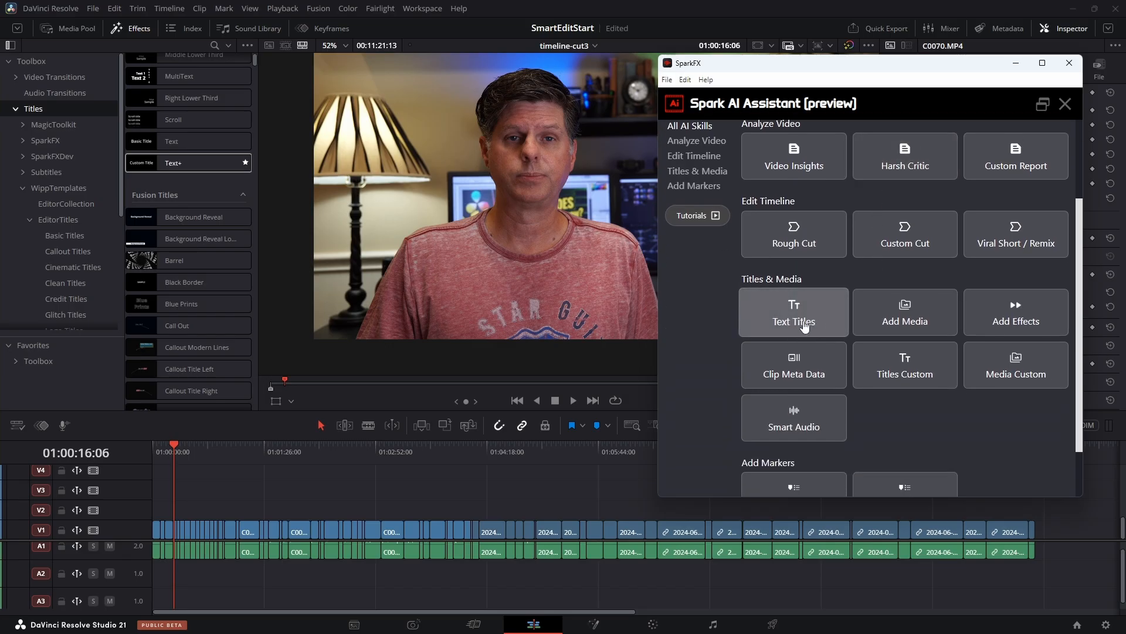
left_click(805, 326)
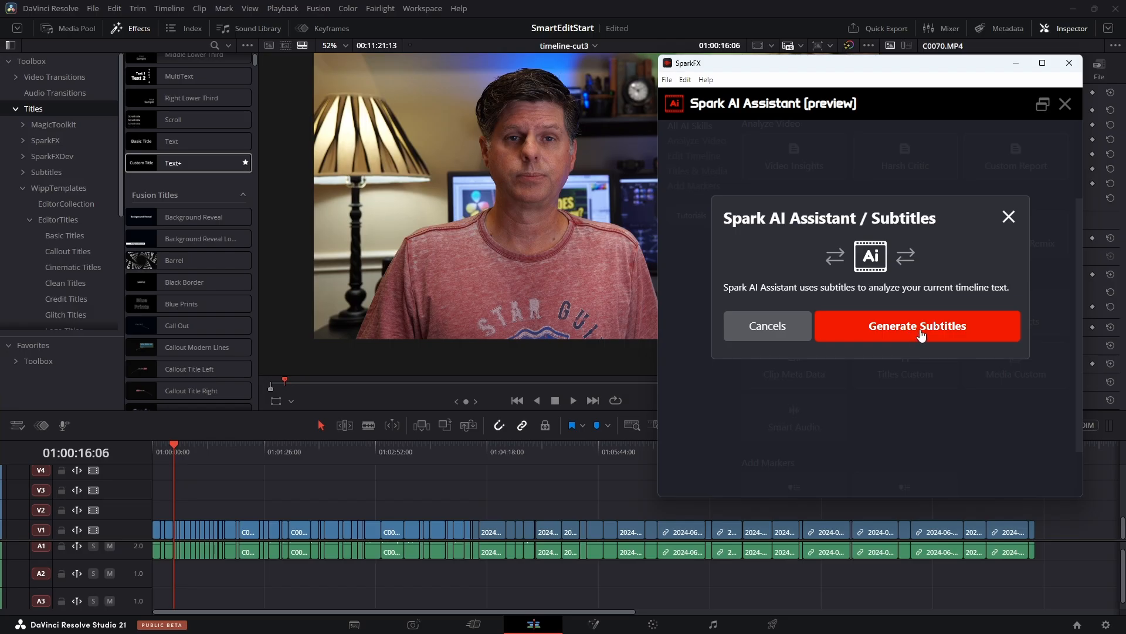
left_click(884, 329)
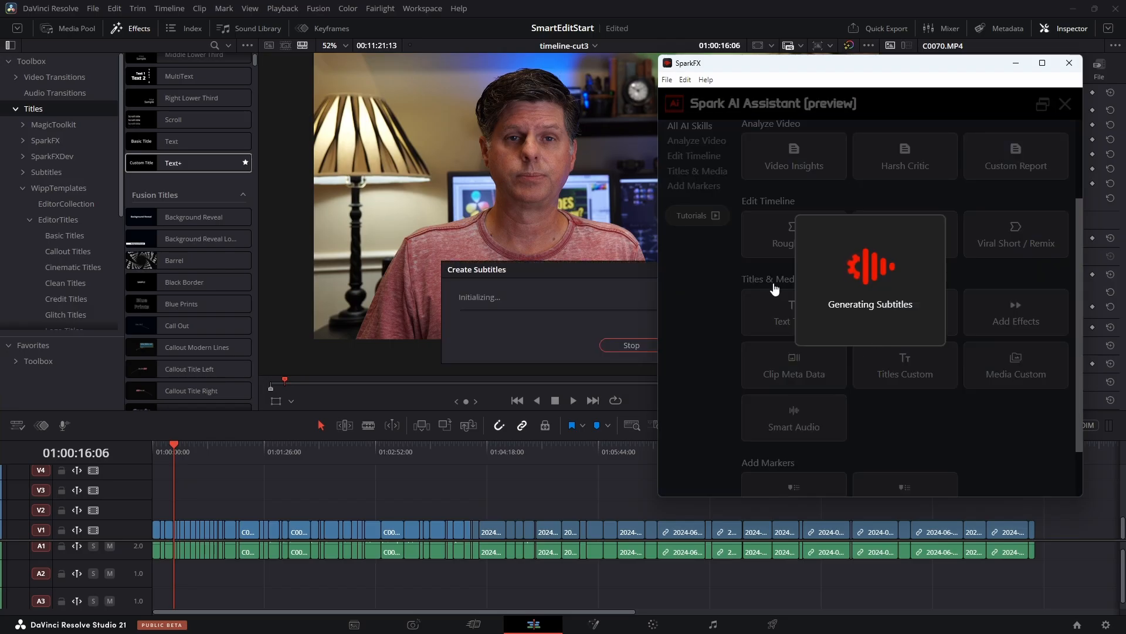
left_click_drag(766, 63, 782, 38)
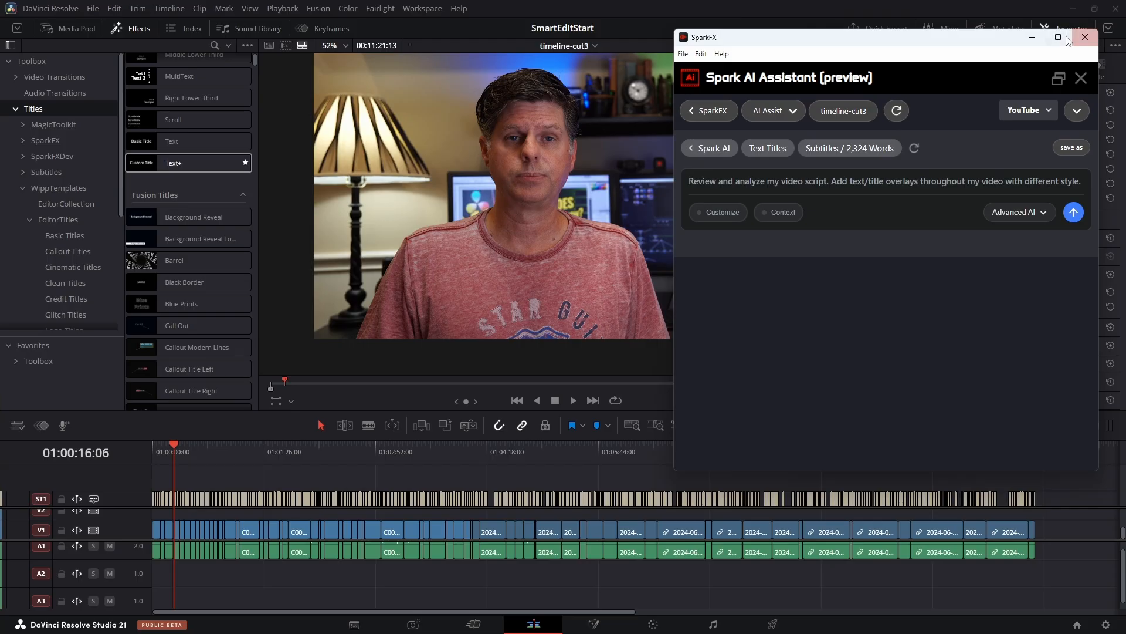
left_click_drag(990, 35, 968, 35)
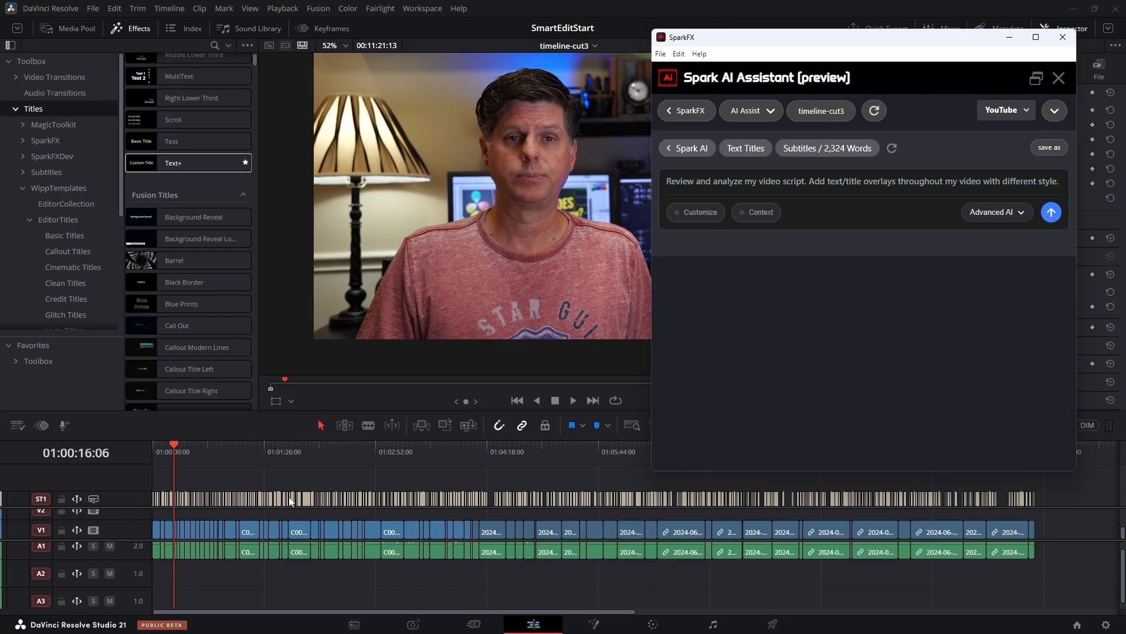
- Disable the subtitle track ST1 and enable it again
left_click(95, 501)
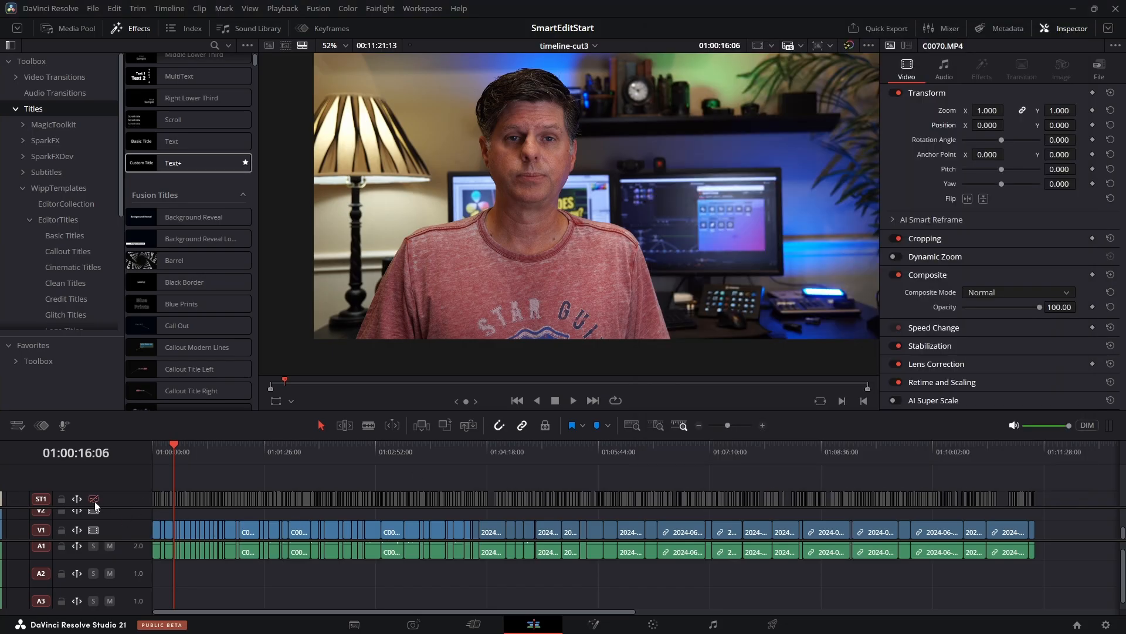
left_click(94, 499)
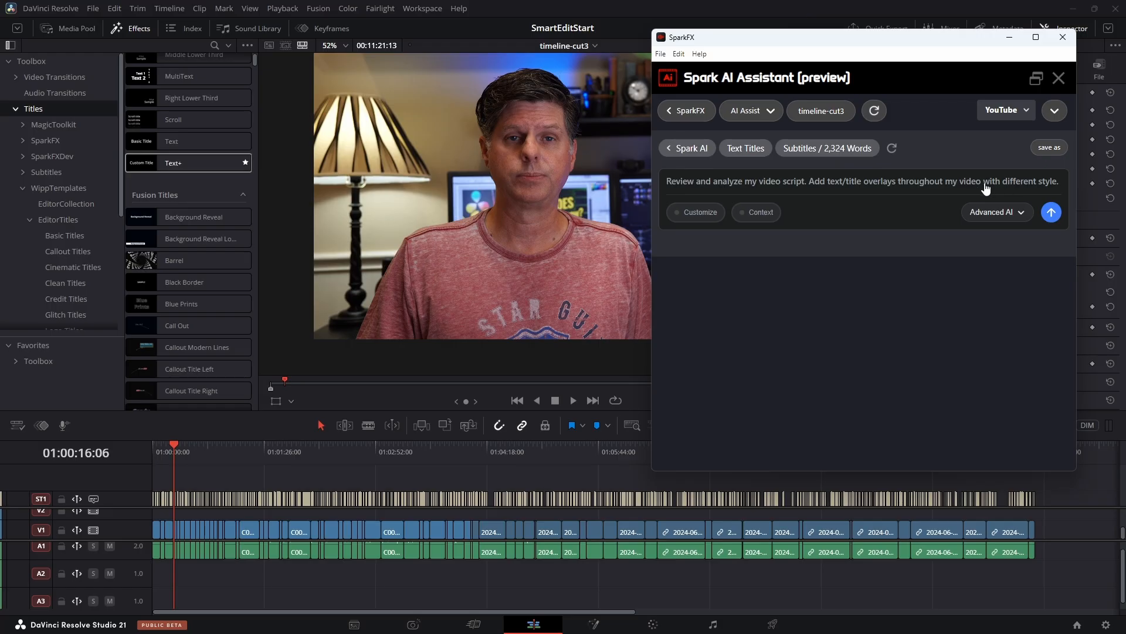
- Open the Text Titles customization and examine its title styles, blank new-style form, timing and pacing rules, extra instructions and custom prompt
left_click(700, 220)
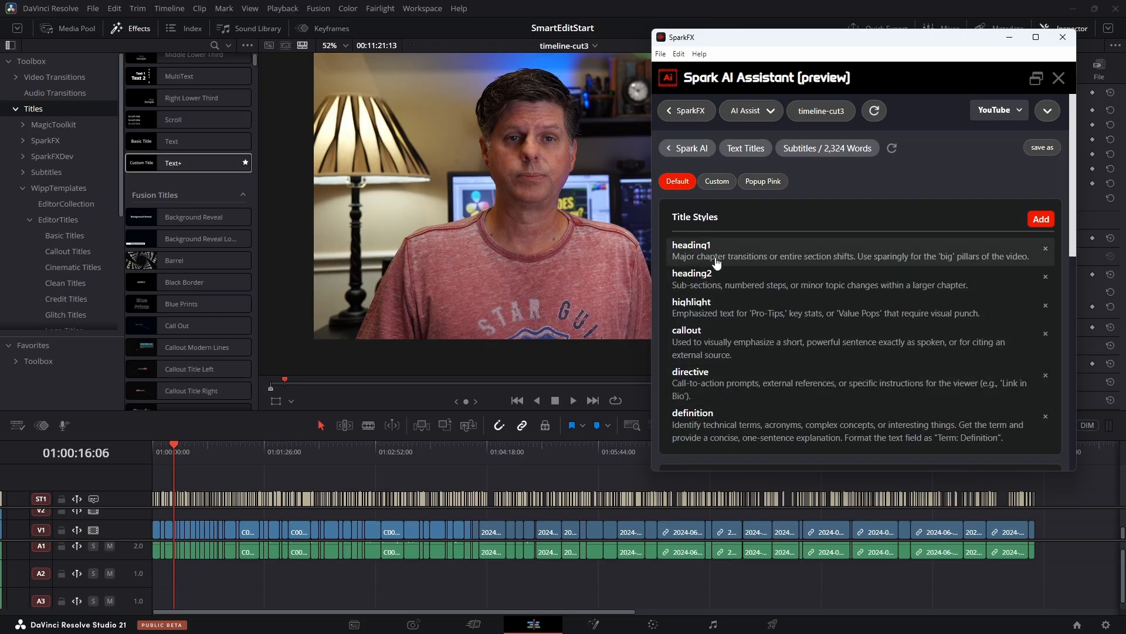
left_click(1043, 220)
scroll(1016, 428, "down", 2)
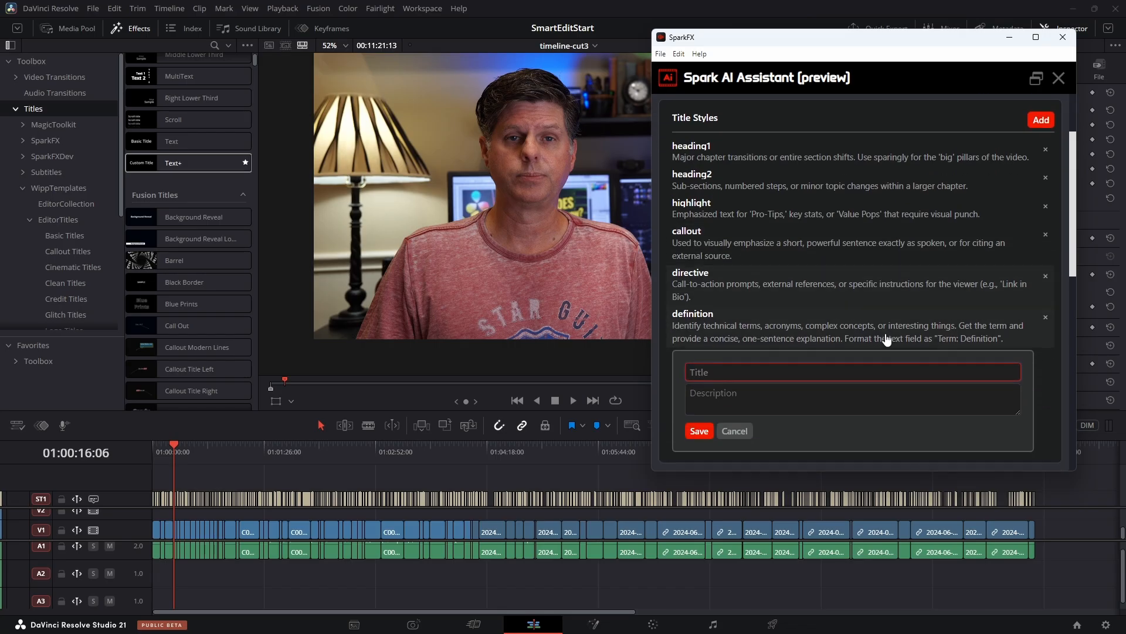
left_click(734, 404)
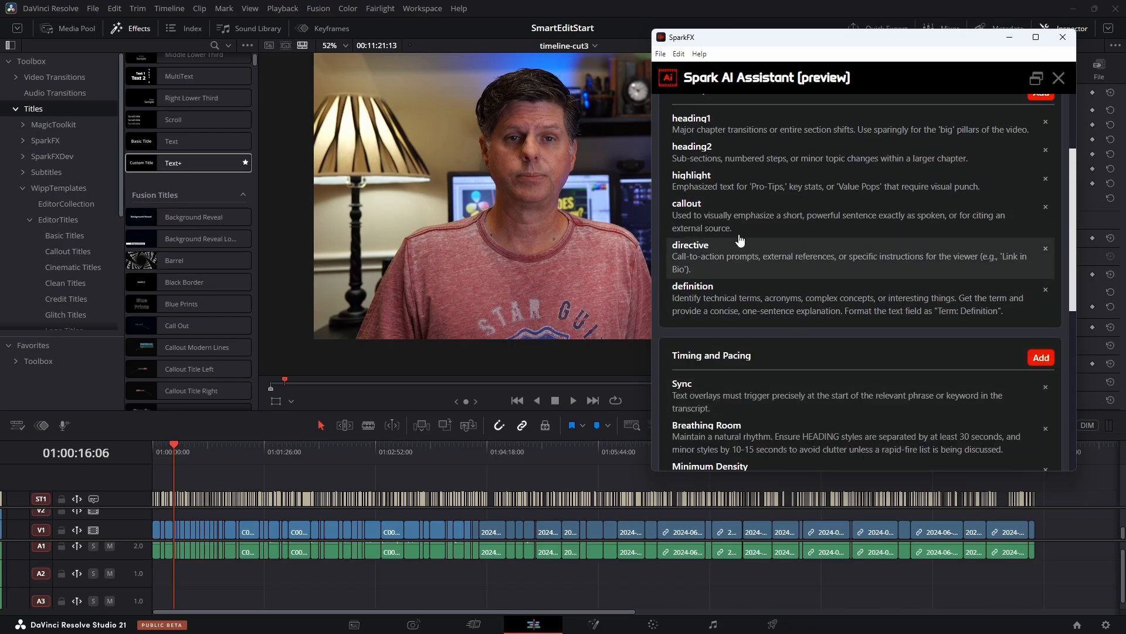
scroll(738, 268, "down", 1)
scroll(768, 316, "down", 1)
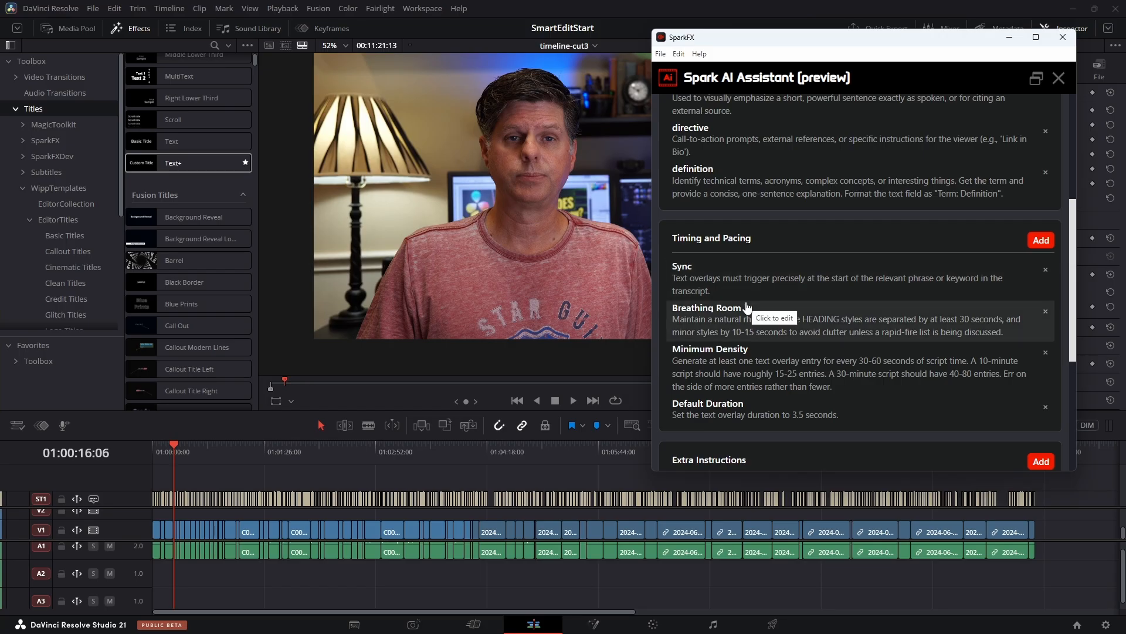
scroll(747, 307, "down", 4)
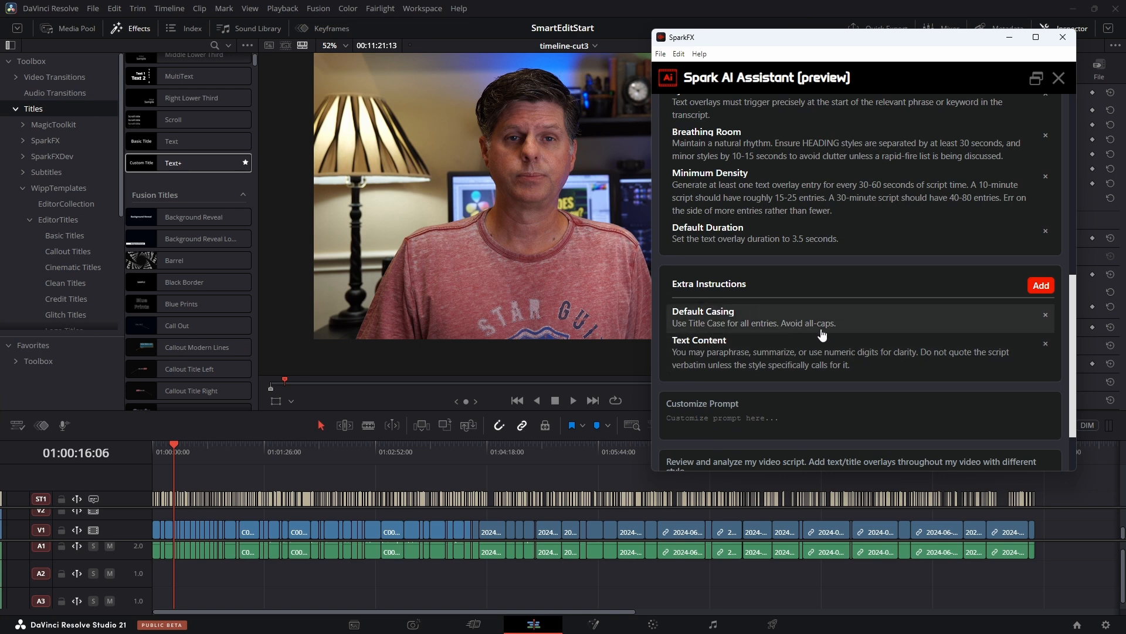
scroll(805, 326, "down", 2)
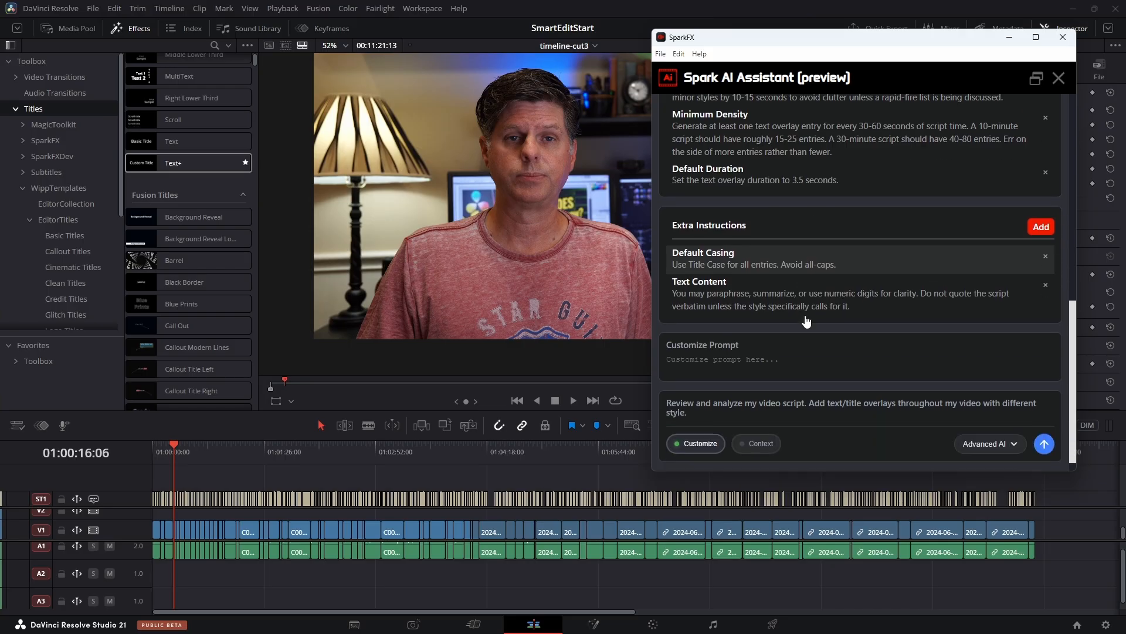
scroll(801, 317, "up", 10)
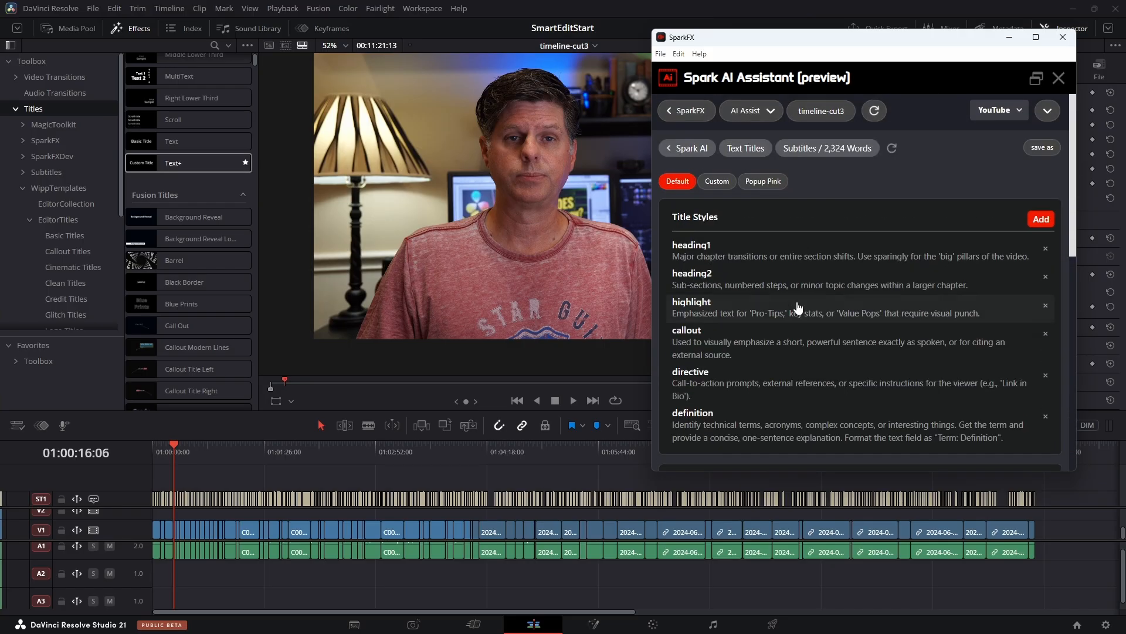
- Append "Make this all uppercase." to the heading1 title style description and save it
left_click(729, 258)
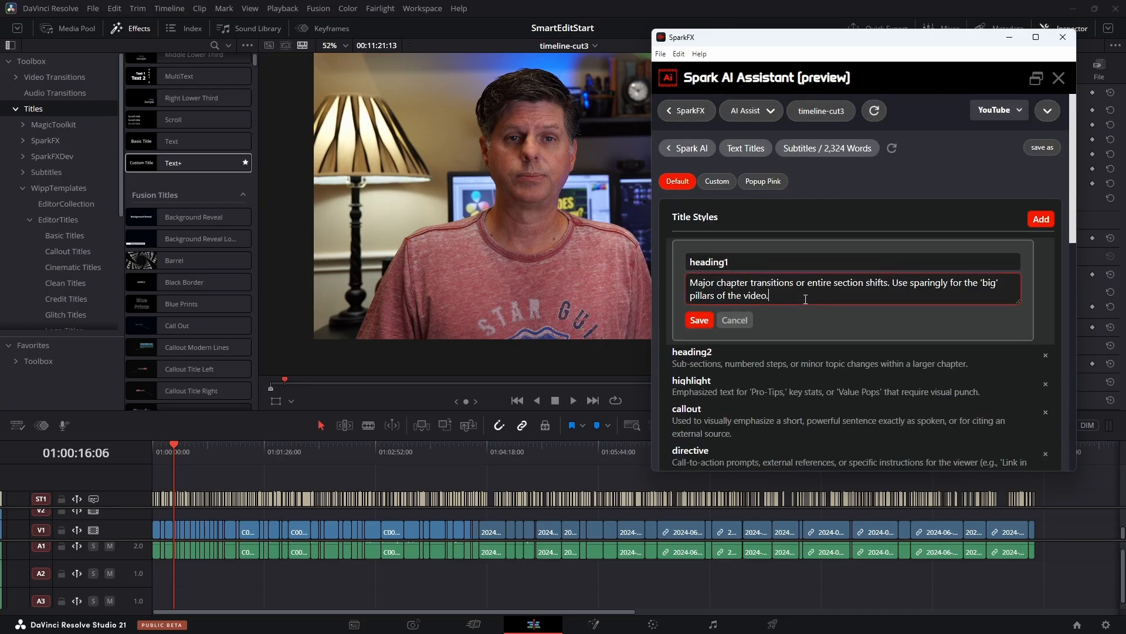
type("Make this all uppercase.")
left_click(699, 320)
- Close the customization and run the Advanced AI prompt to generate text titles from the video script
scroll(835, 282, "down", 10)
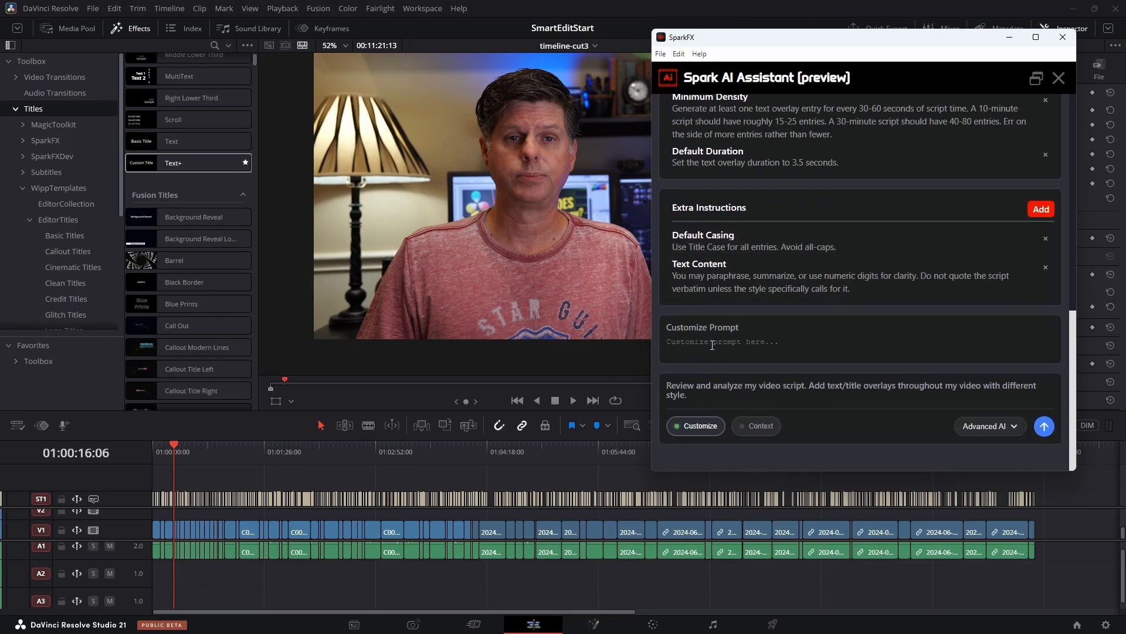
left_click(700, 426)
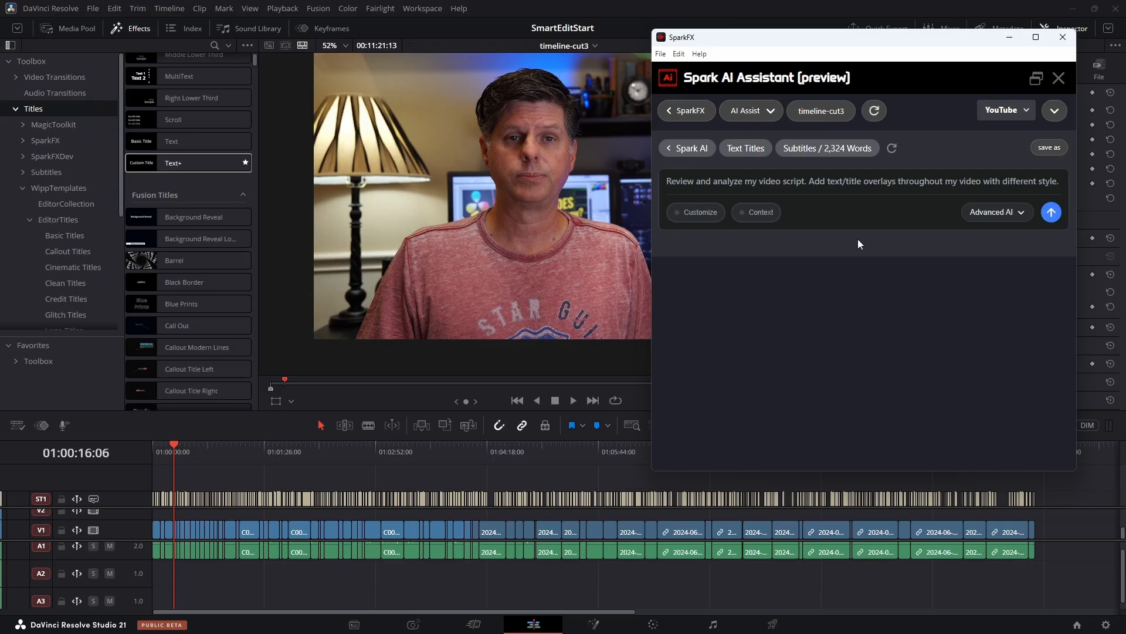
left_click(1051, 212)
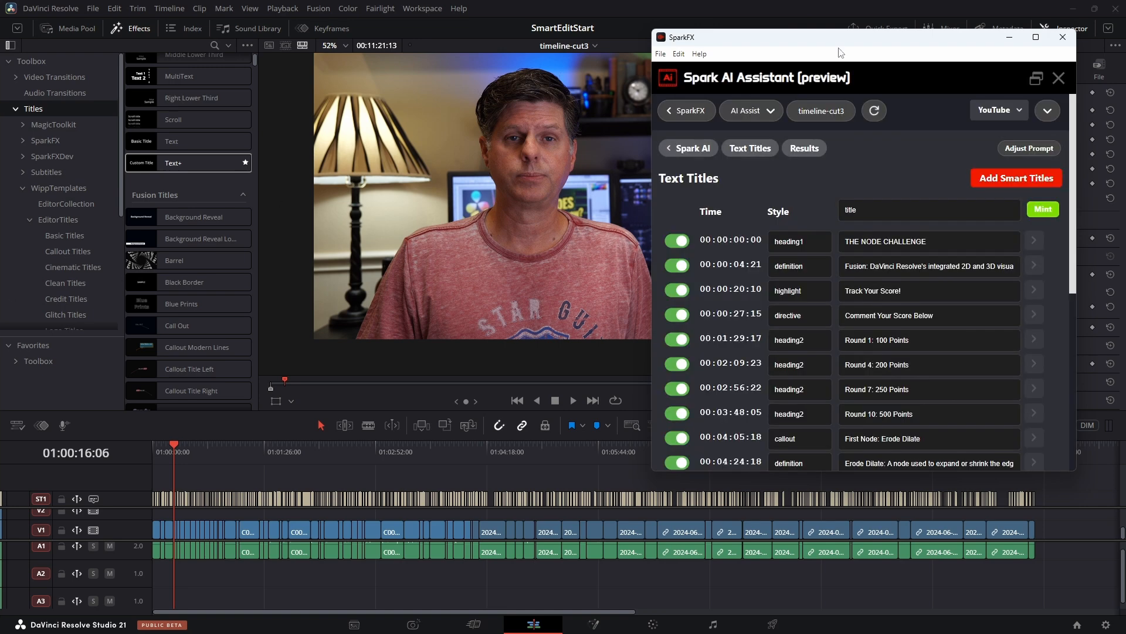
left_click_drag(838, 50, 205, 31)
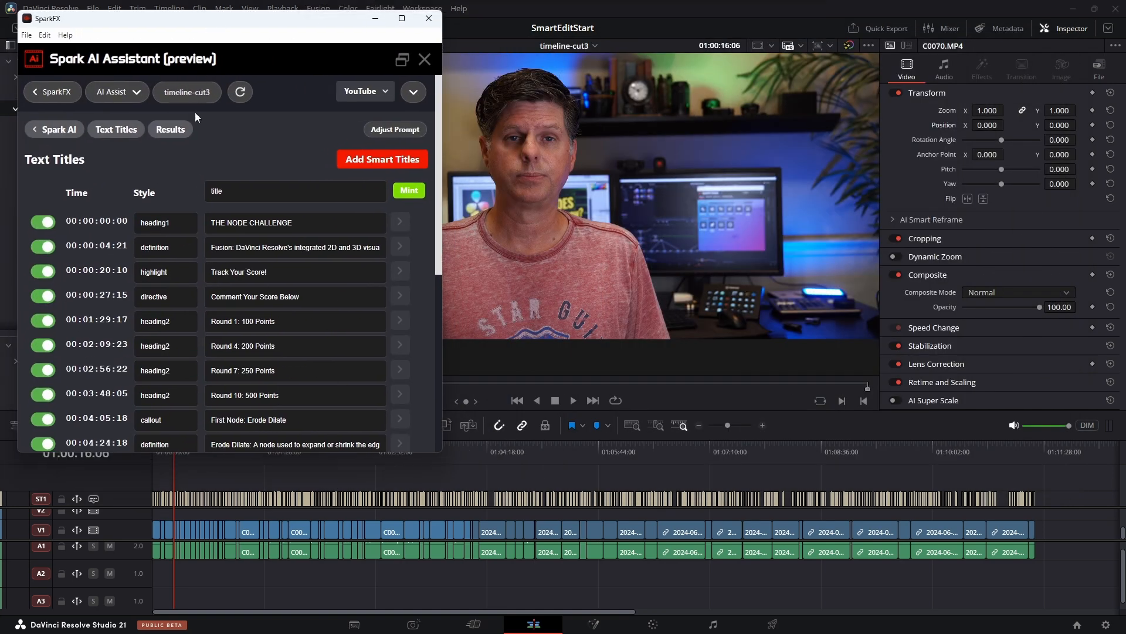
- Examine the generated titles list, checking the times, styles and title texts from first to last entry
left_click_drag(295, 225, 215, 223)
left_click(251, 223)
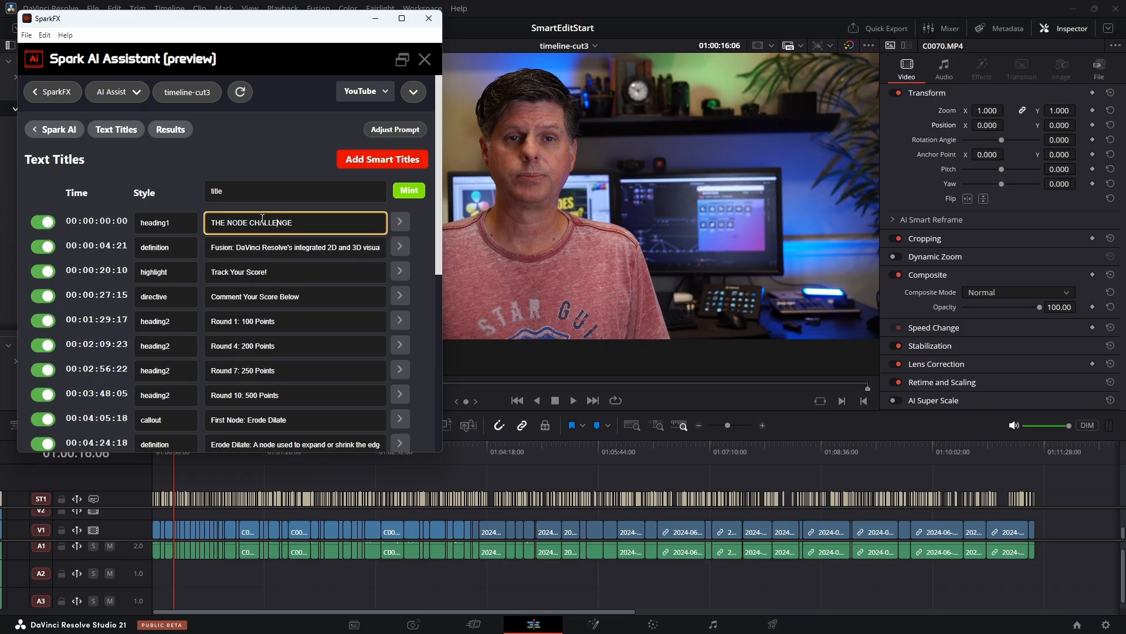
scroll(175, 212, "down", 5)
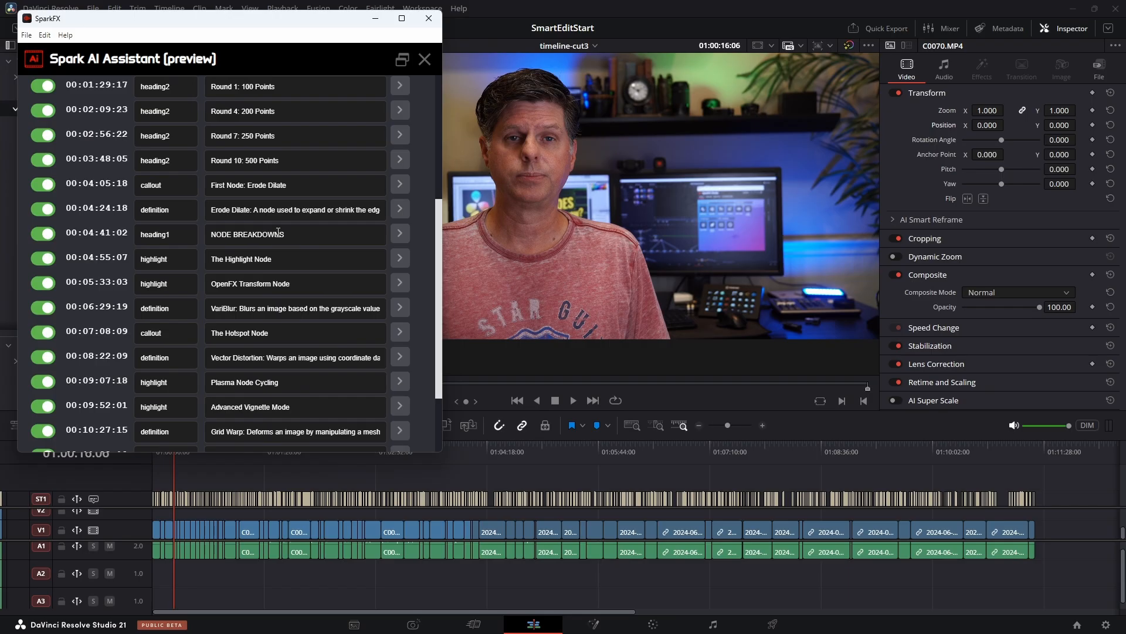
scroll(147, 218, "down", 3)
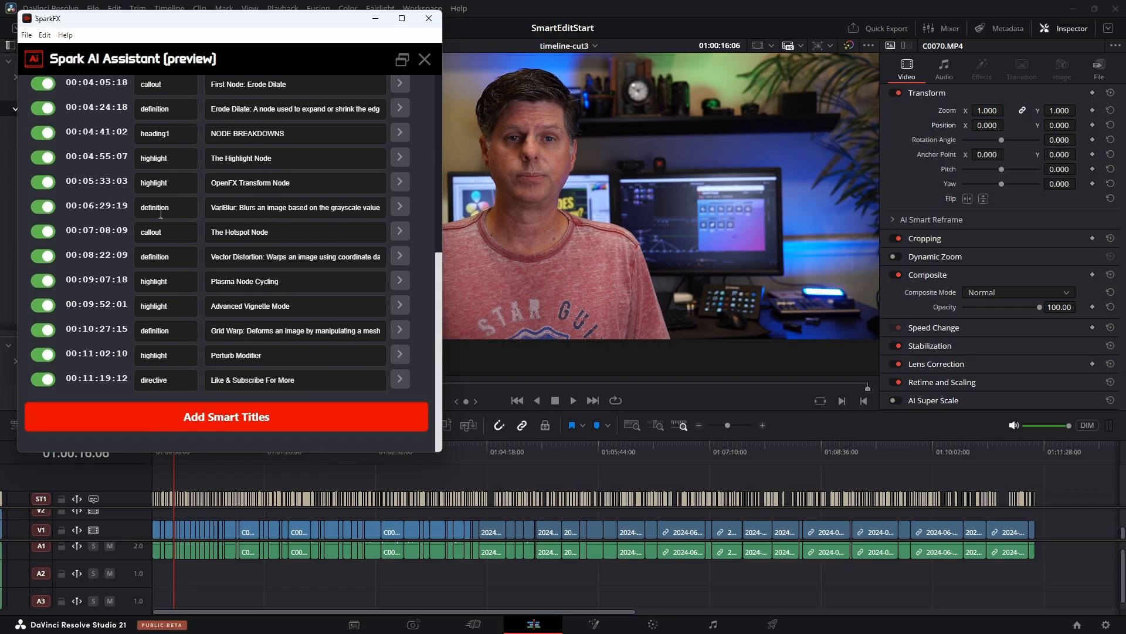
left_click_drag(263, 260, 205, 257)
scroll(258, 261, "up", 10)
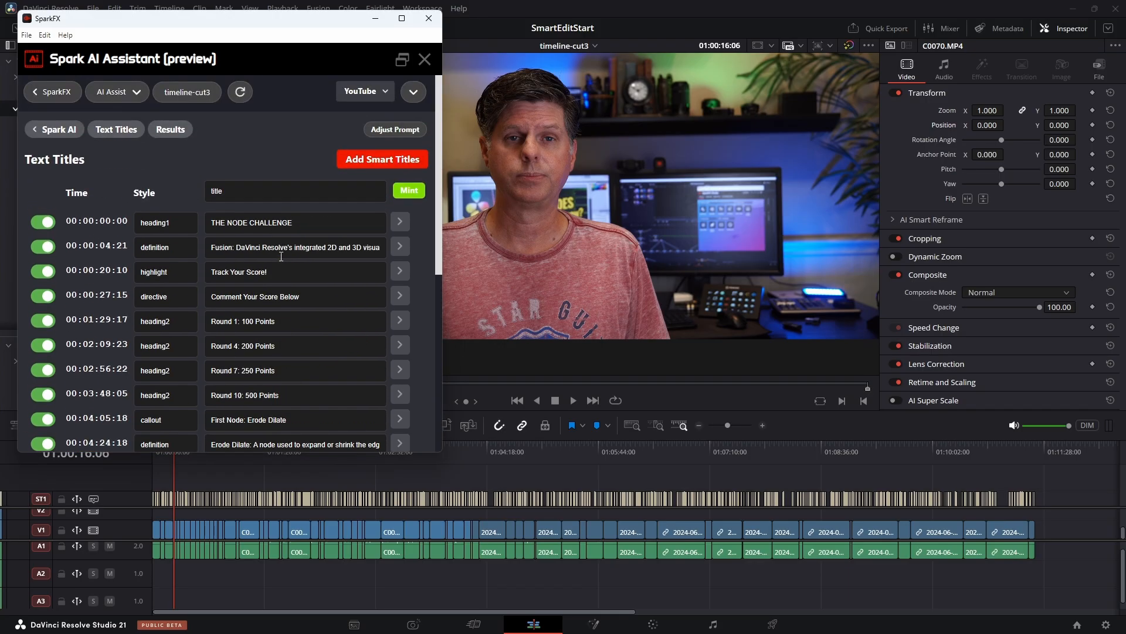
scroll(281, 256, "down", 1)
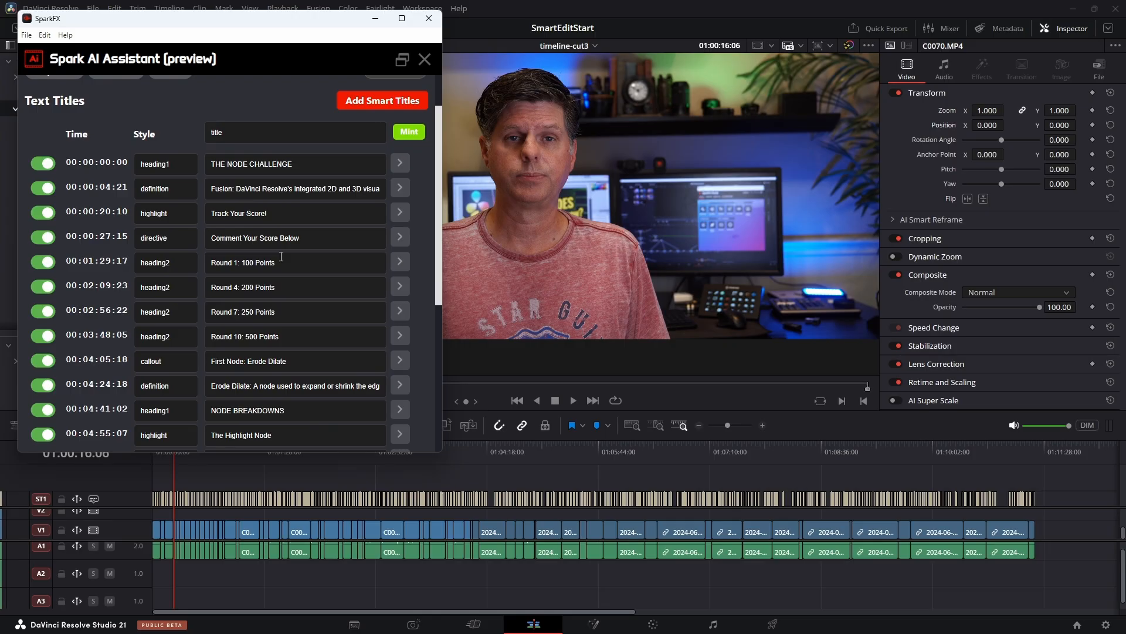
scroll(281, 257, "up", 1)
- Add the titles to the timeline as smart insert clips on the "on top" track, enlarging the video track area
left_click(392, 160)
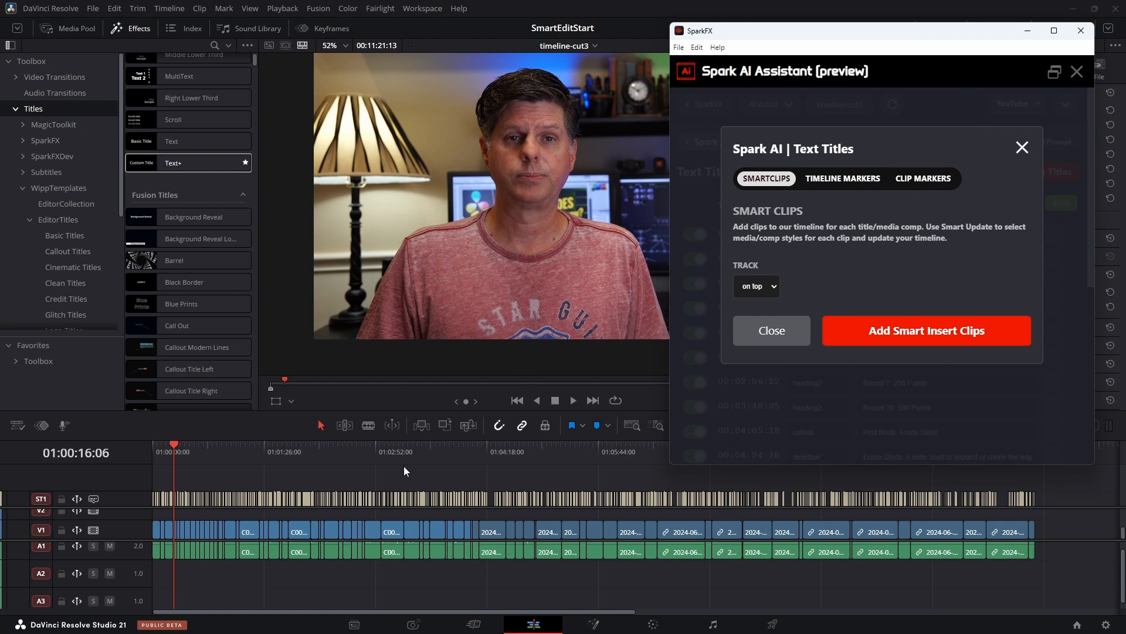
left_click_drag(128, 539, 127, 575)
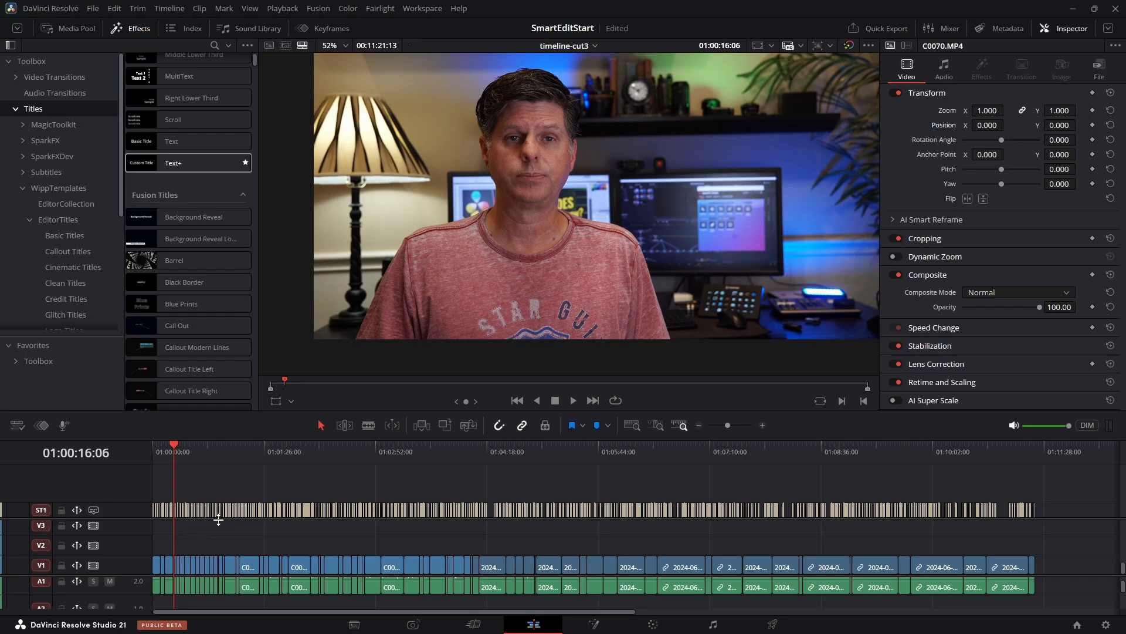
key("alt+Tab")
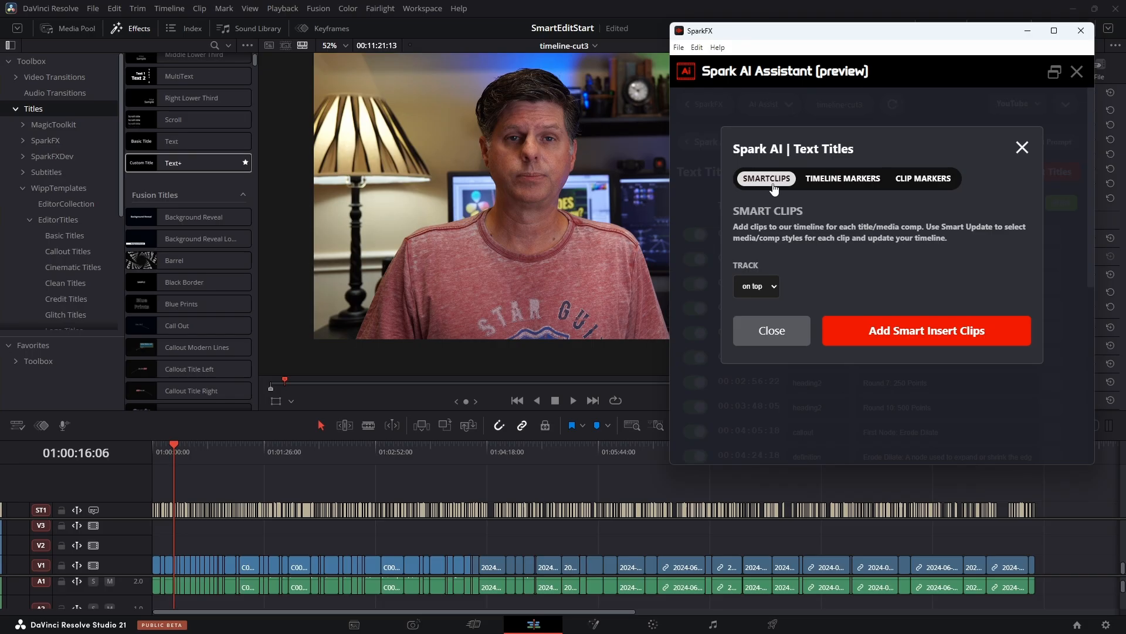
left_click(753, 287)
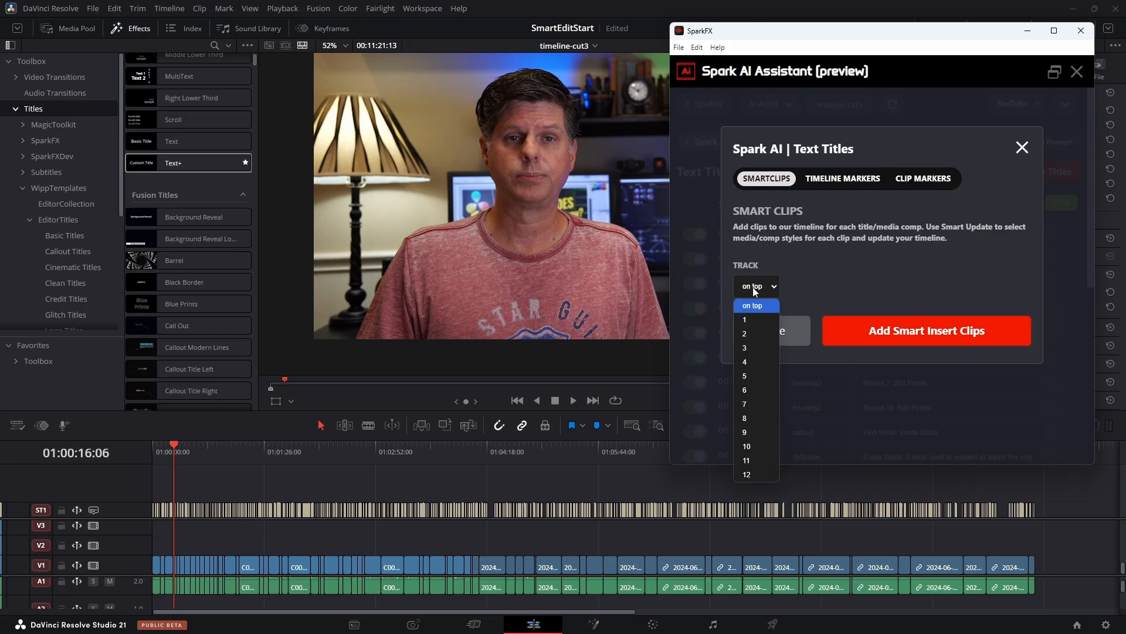
left_click(756, 305)
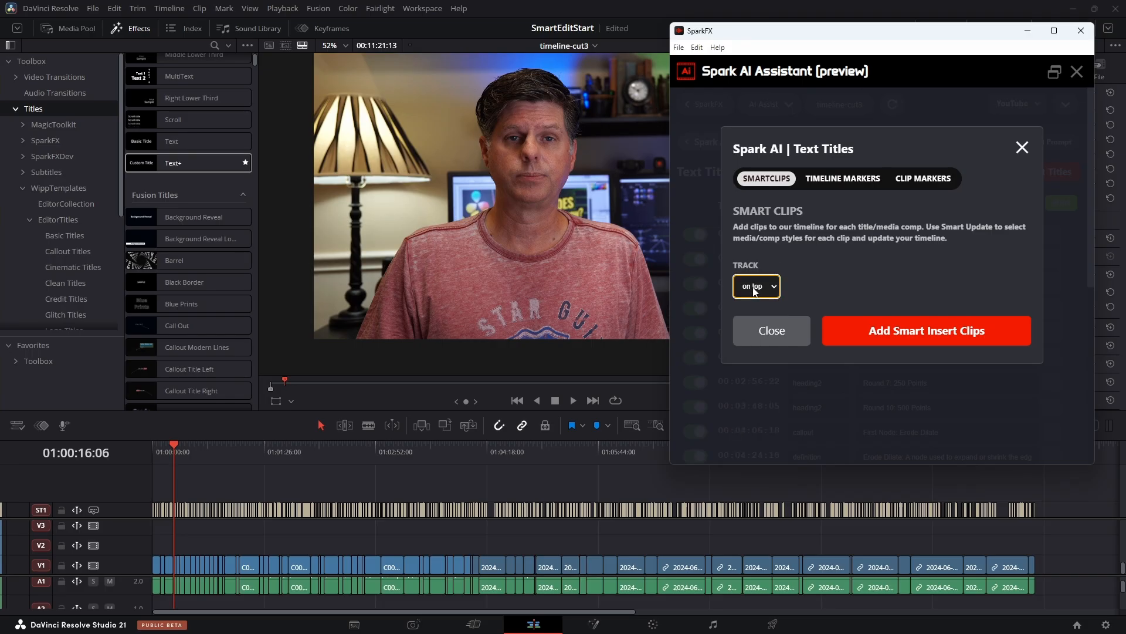
left_click(847, 335)
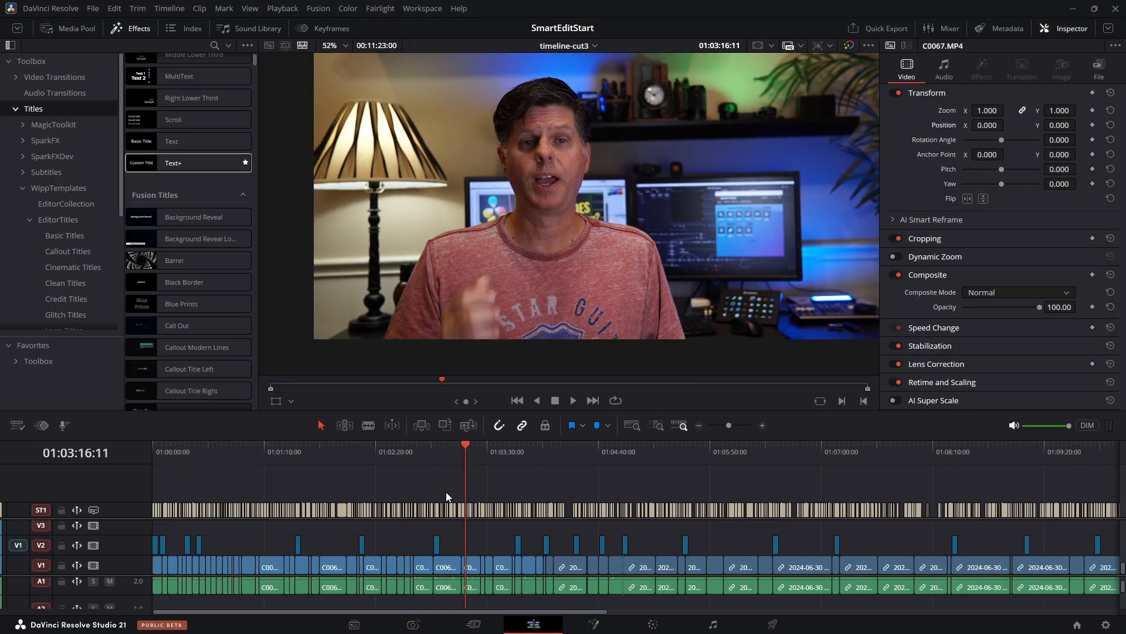
- Preview the "Round 7: 250 Points" SparkClip on track V2 and select it to inspect its settings
left_click(558, 457)
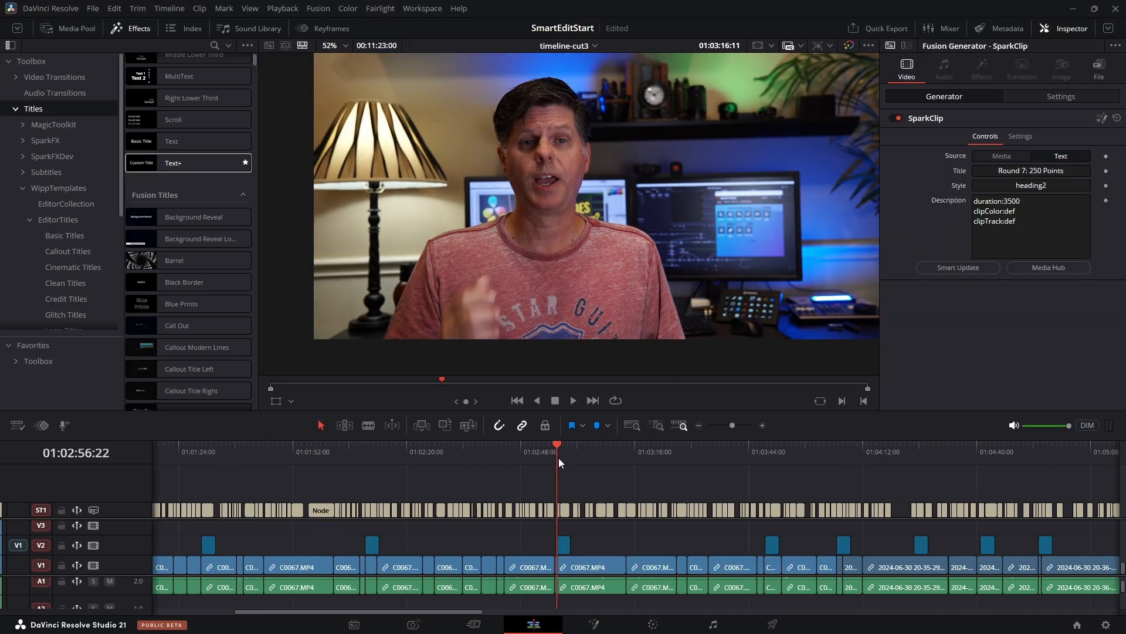
key("space")
key("space")
left_click(564, 545)
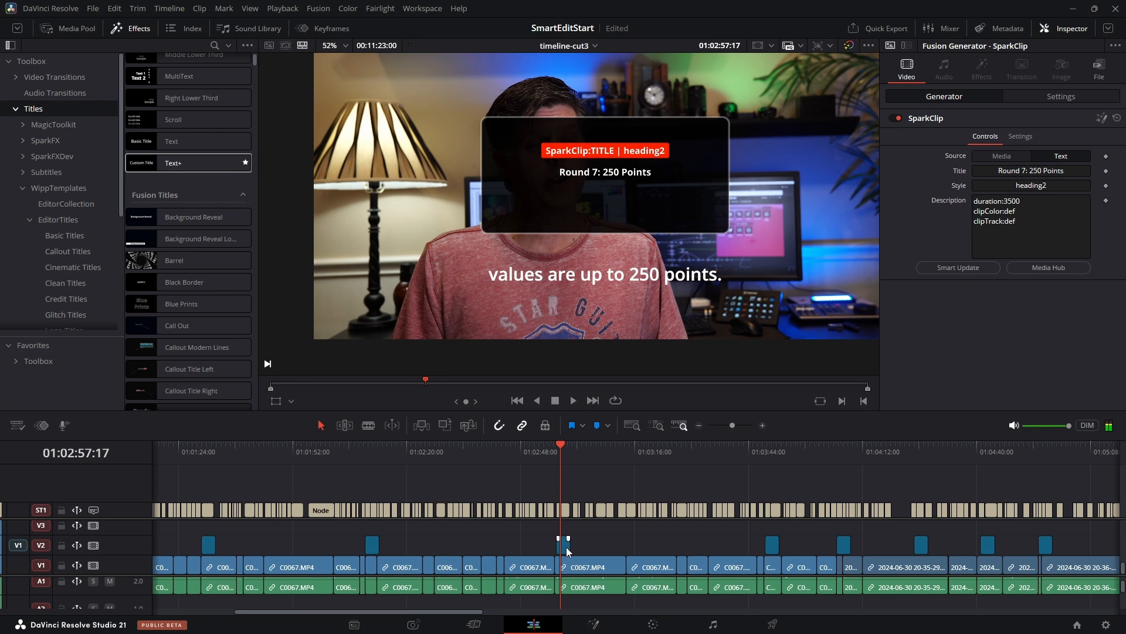
- Select the first SparkClip at the timeline start and preview it with the playhead at 01:00:01:08
left_click(282, 459)
key("Home")
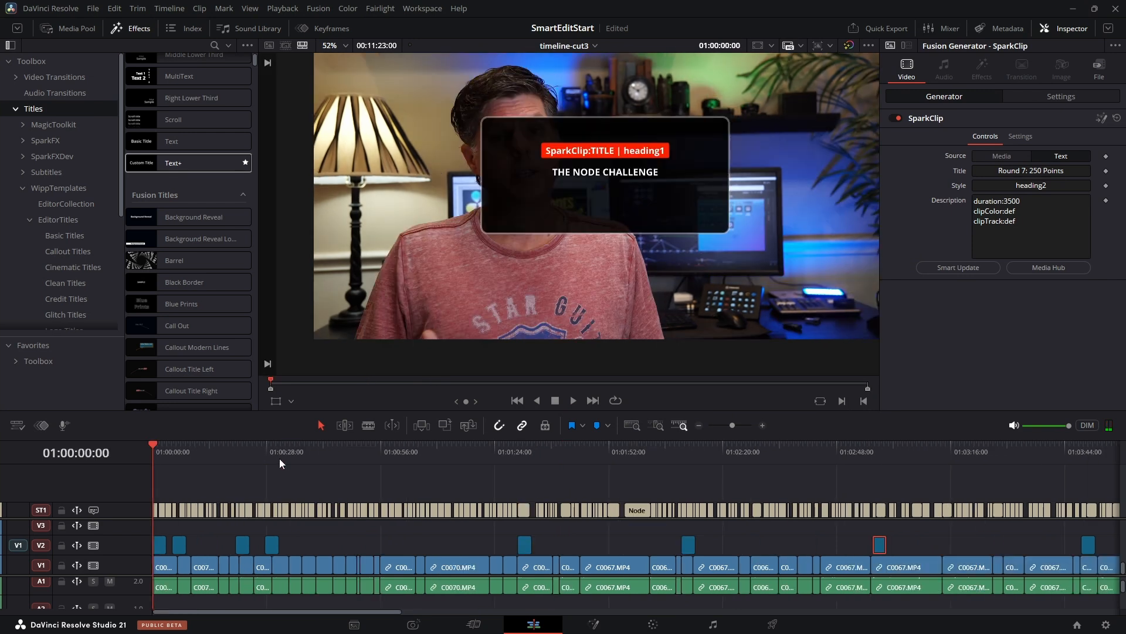
scroll(392, 533, "up", 4)
left_click(160, 551)
left_click(165, 451)
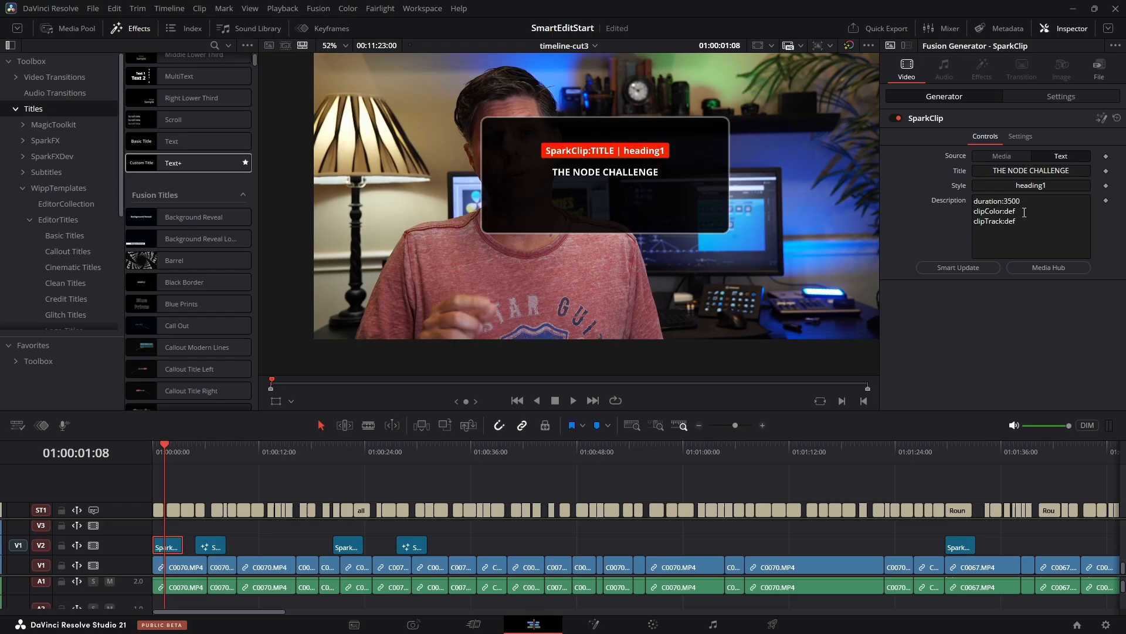
- Inspect the clip color and clip track lines in the first SparkClip's description
double_click(993, 213)
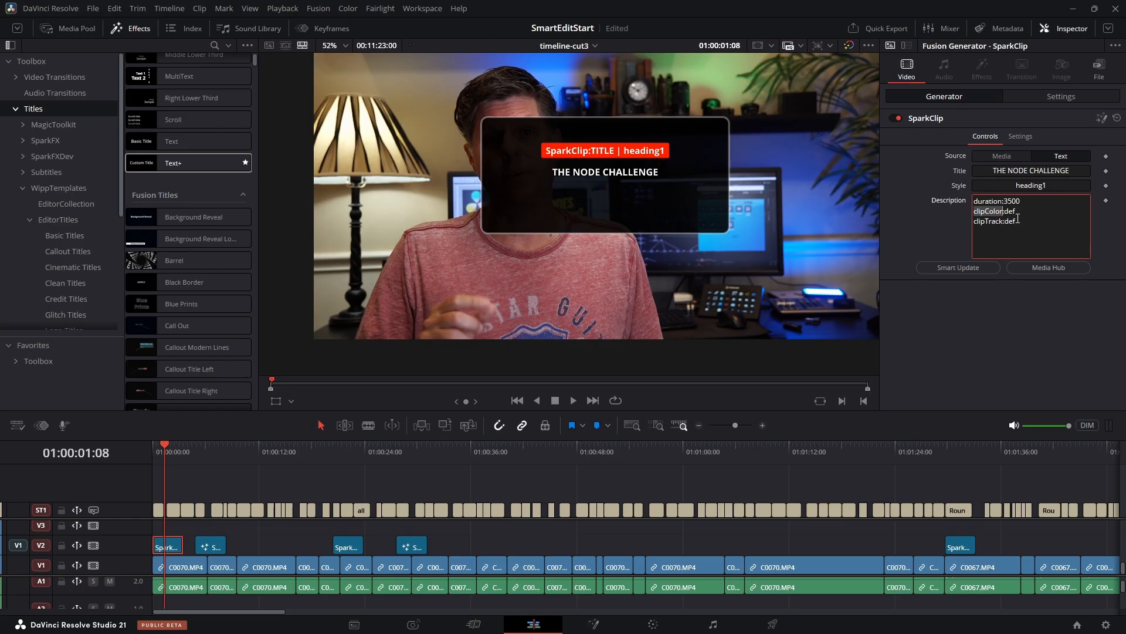
left_click(999, 221)
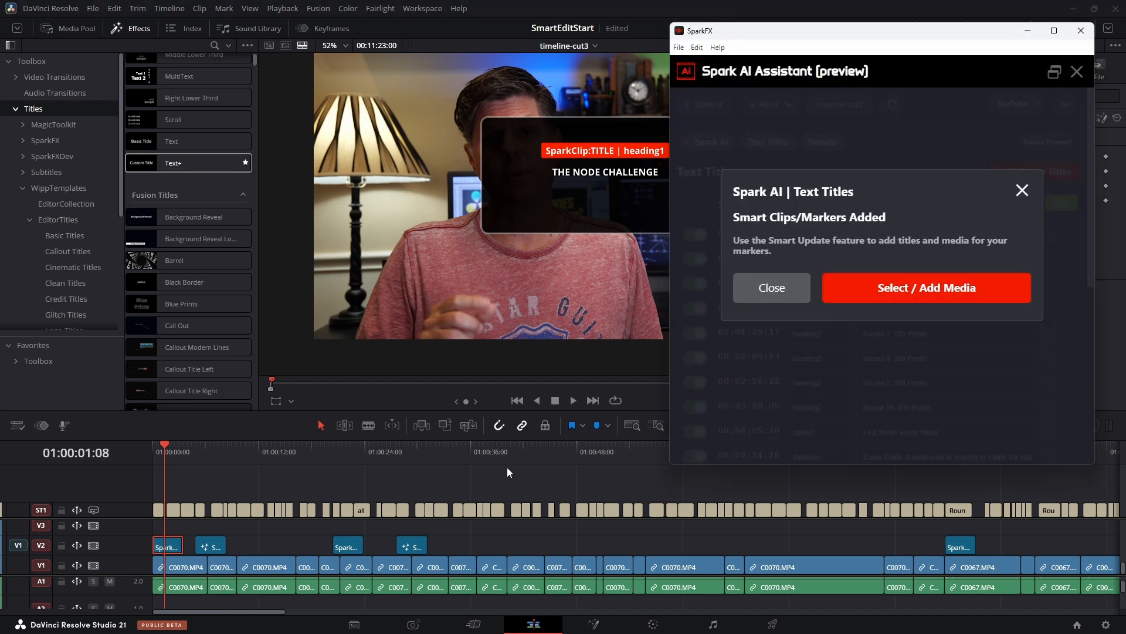
- Switch to SparkFX and add the generated text titles to the timeline as smart timeline markers
left_click(773, 296)
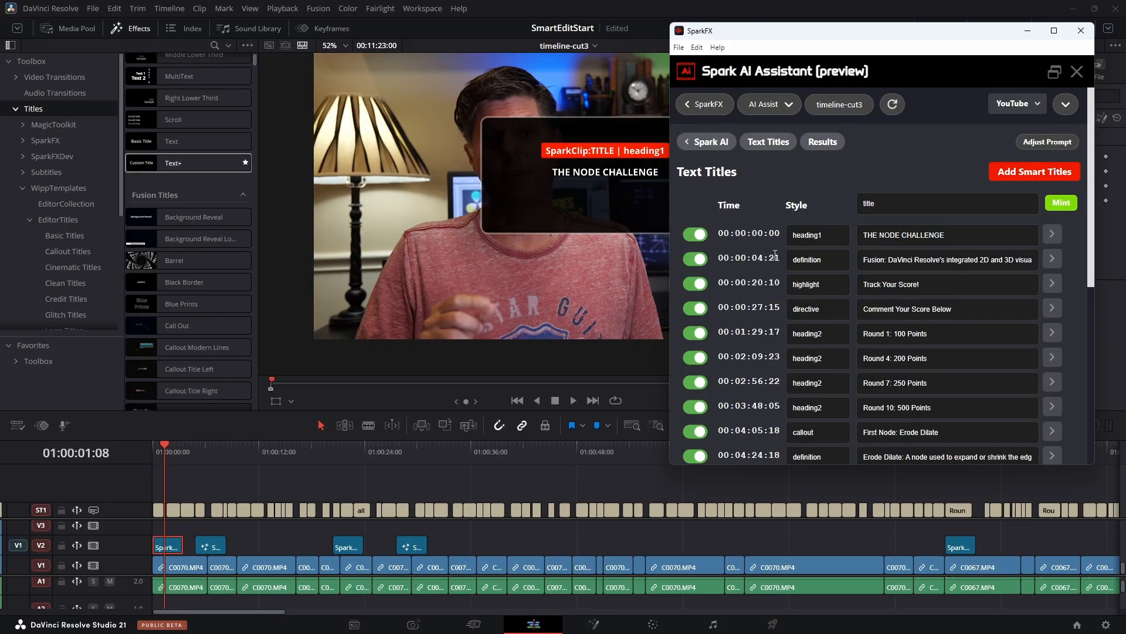
left_click(1020, 176)
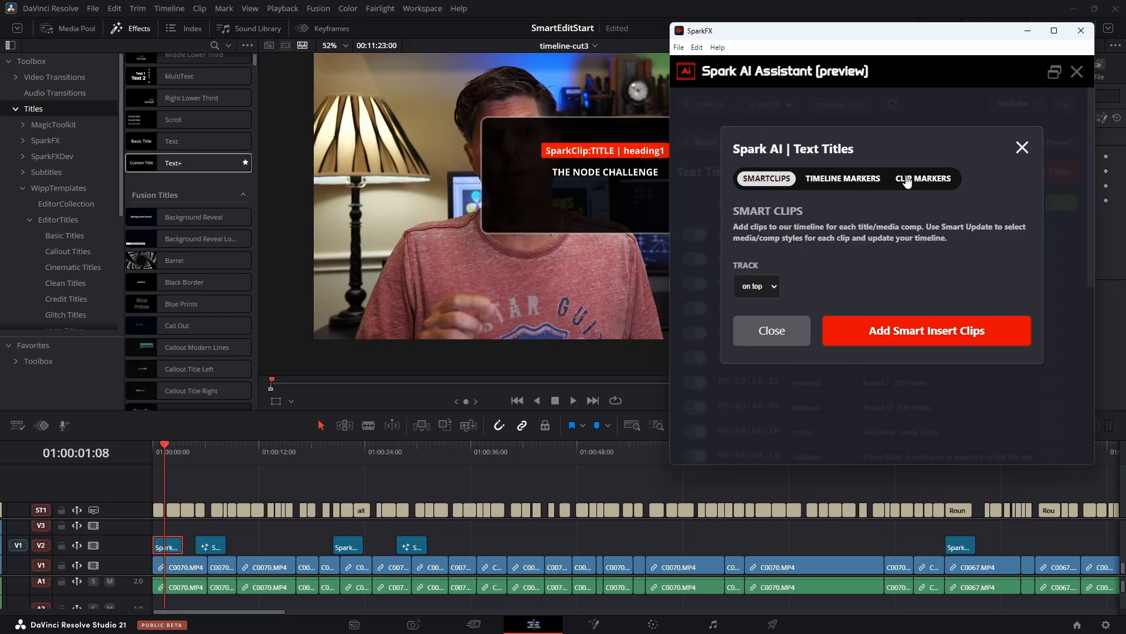
left_click(840, 181)
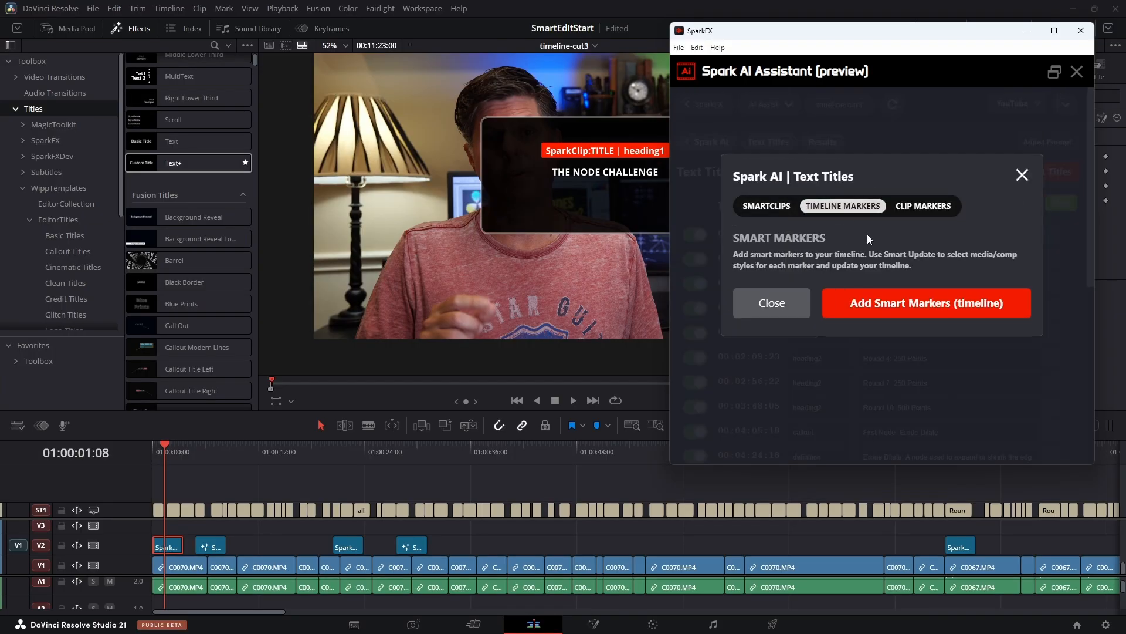
left_click(909, 303)
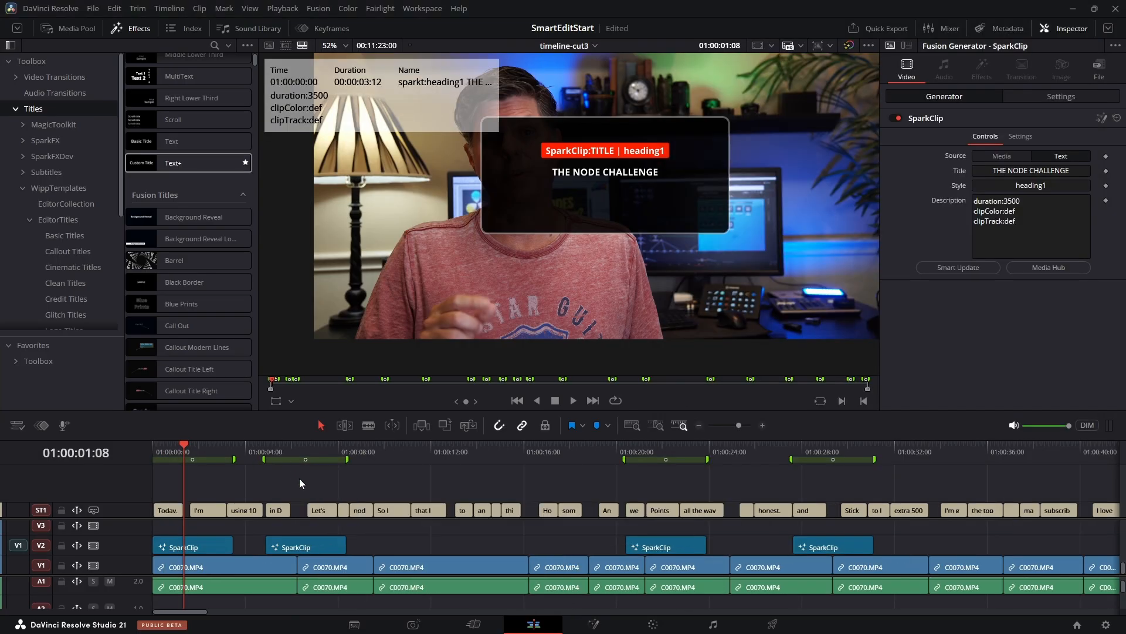
- Shift the "Comment Your Score Below" timeline marker to start at 01:00:30:20 and extend its duration
scroll(298, 486, "down", 8)
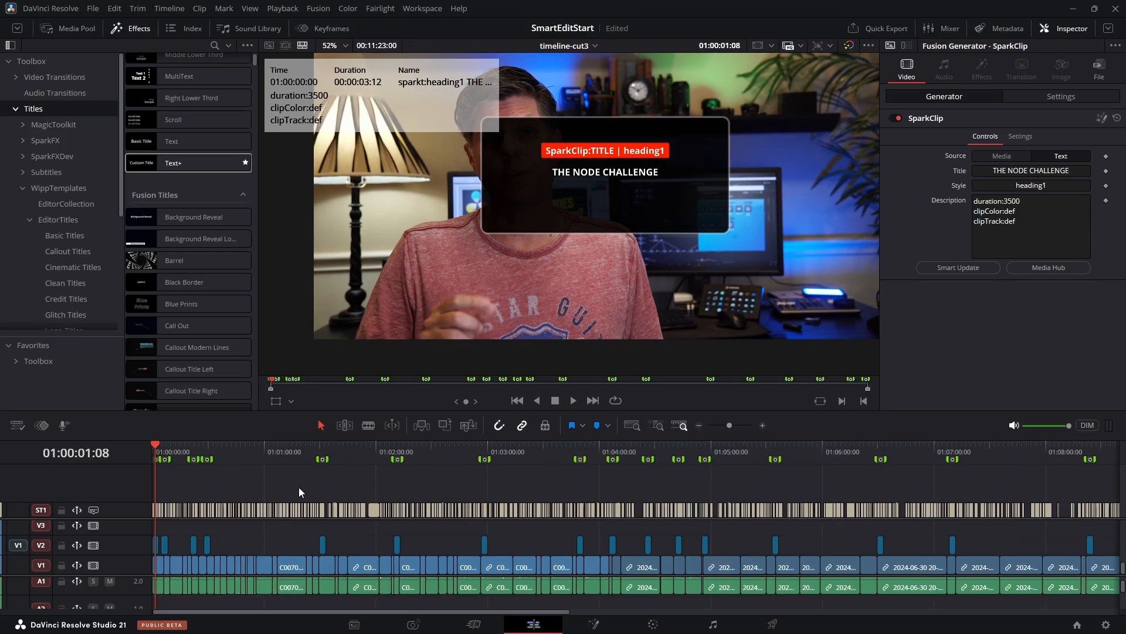
scroll(298, 487, "down", 2)
scroll(712, 464, "up", 4)
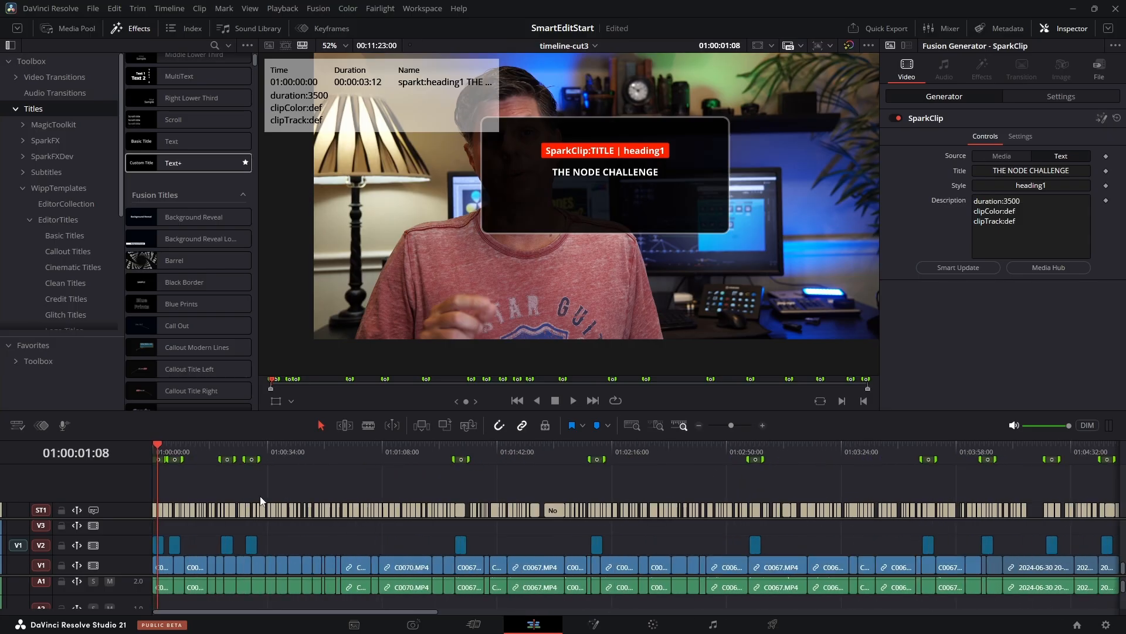
scroll(278, 498, "up", 2)
mouse_move(302, 458)
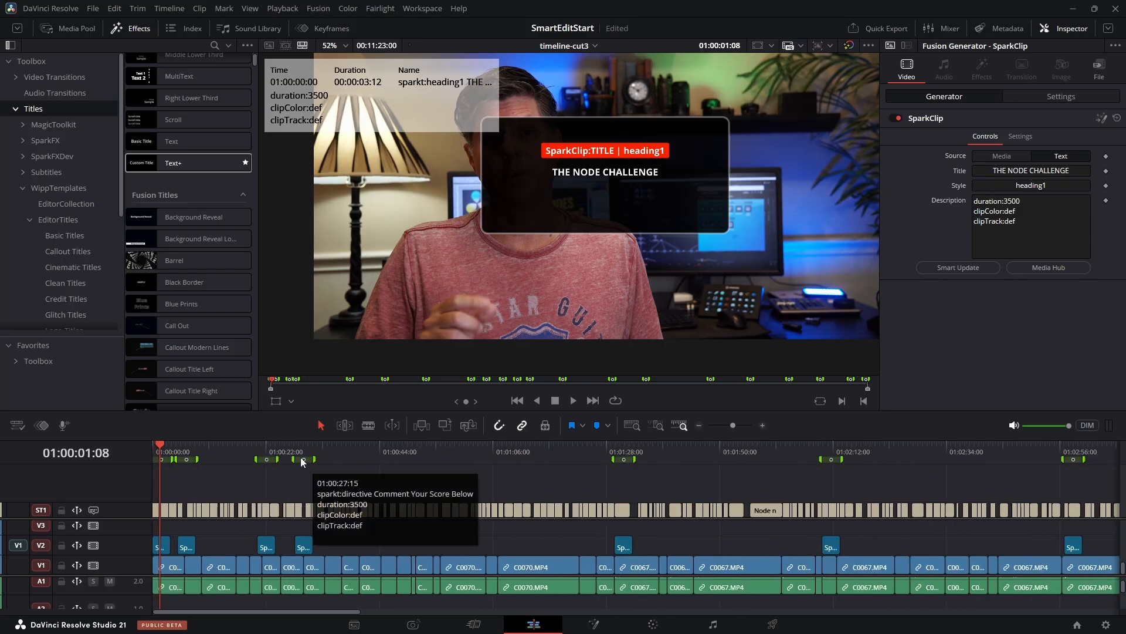
left_click_drag(316, 463, 343, 466)
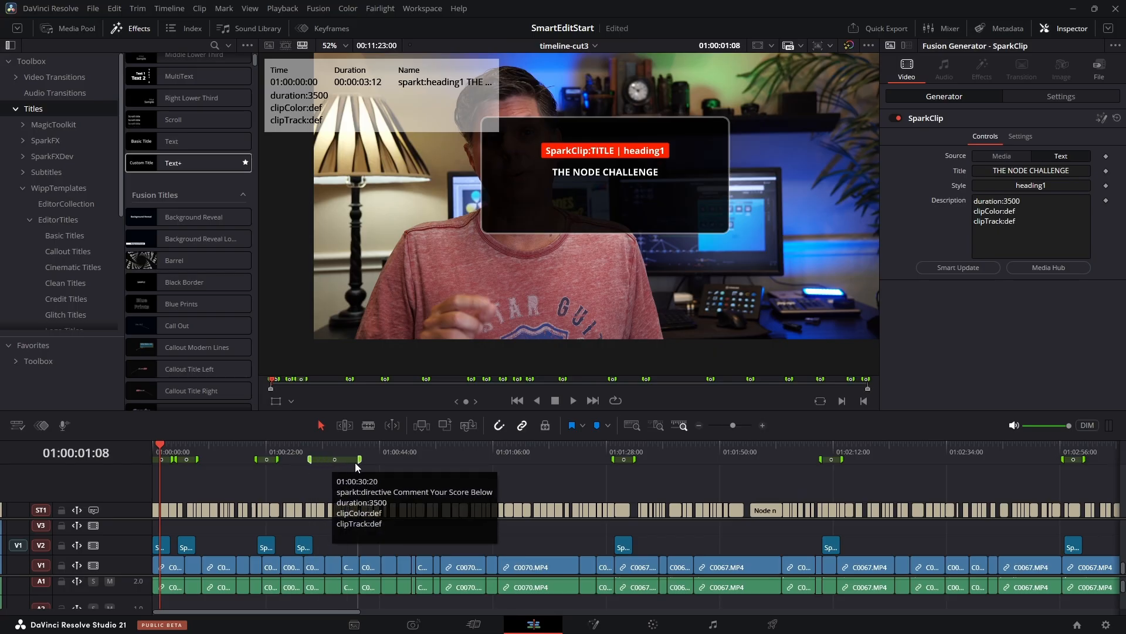
- Move the "Comment Your Score Below" SparkClip up to track V3 and delete all SparkClips from V2 and V3, keeping the markers
left_click_drag(309, 550, 329, 540)
key("ctrl+minus")
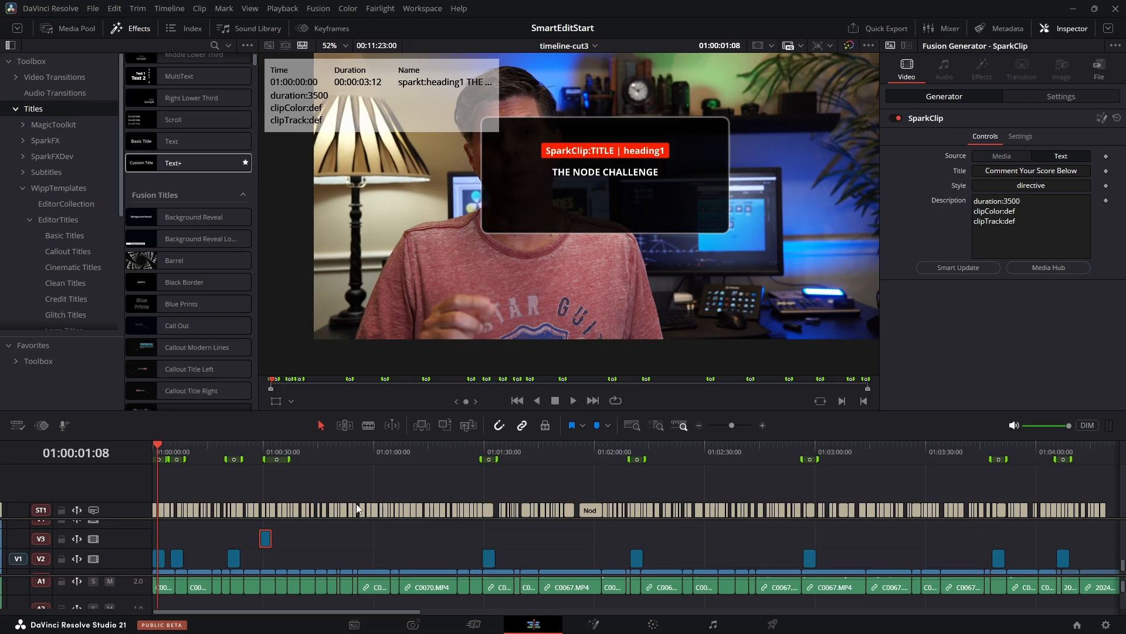
key("ctrl+minus")
key("ctrl+minus")
key("ctrl+minus")
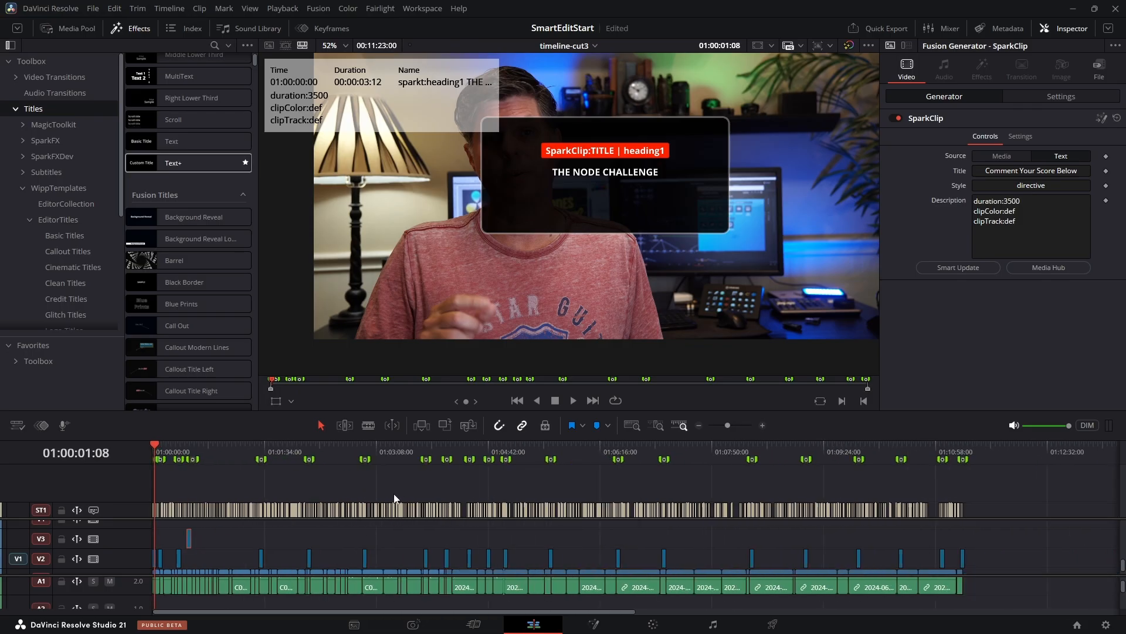
left_click_drag(977, 552, 161, 546)
key("Delete")
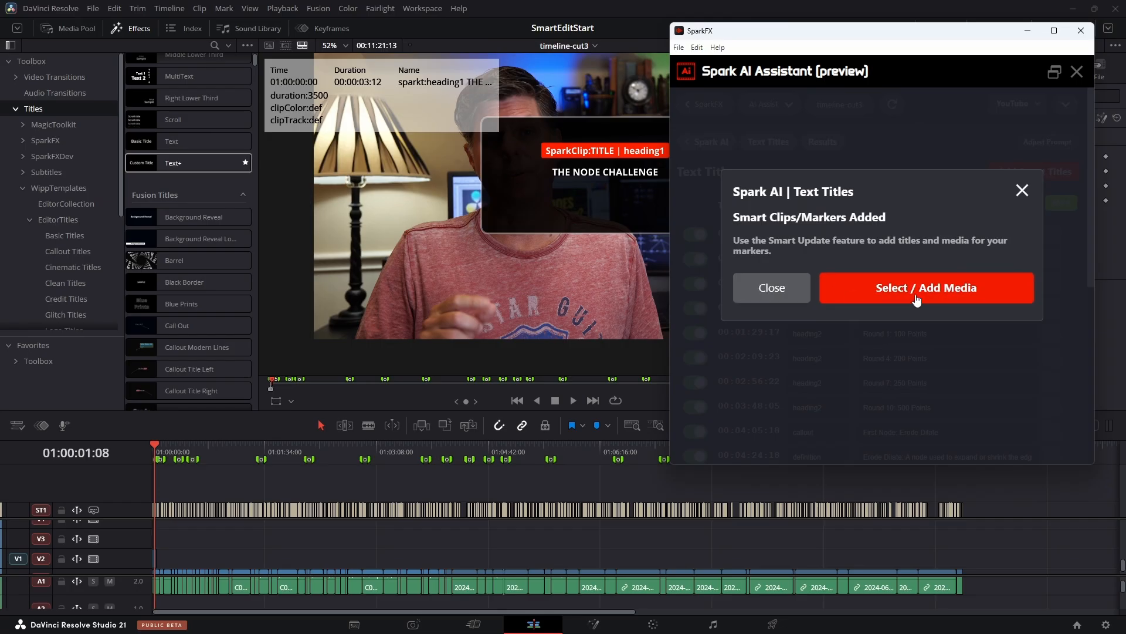
- Dismiss SparkFX's markers-added message, return to the SparkFX home page and open Smart Update
left_click(787, 293)
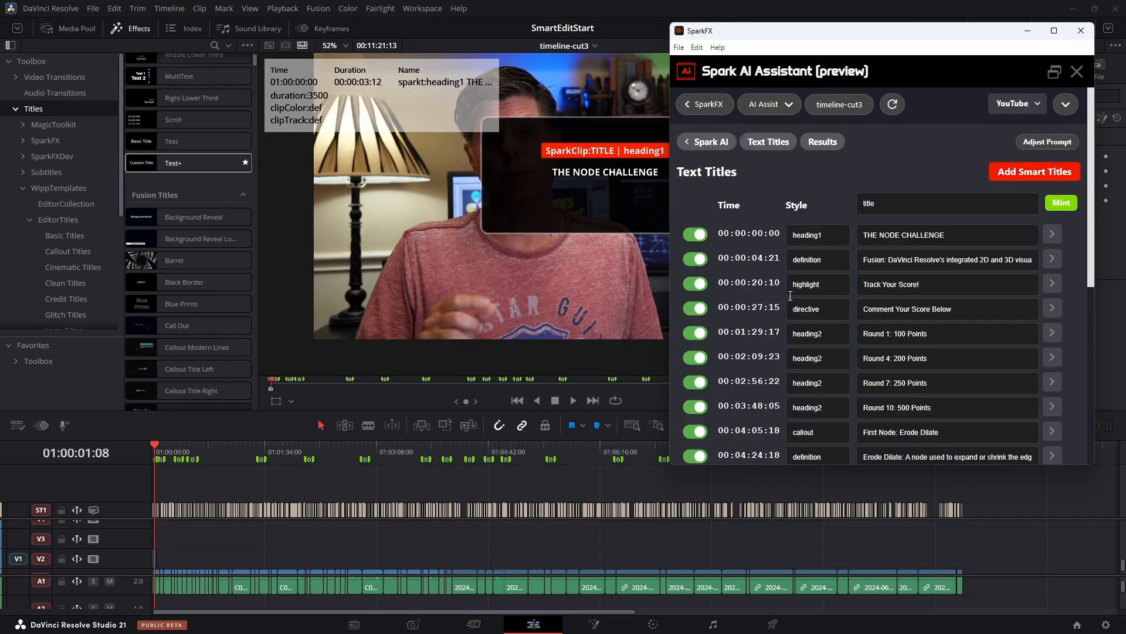
left_click(779, 111)
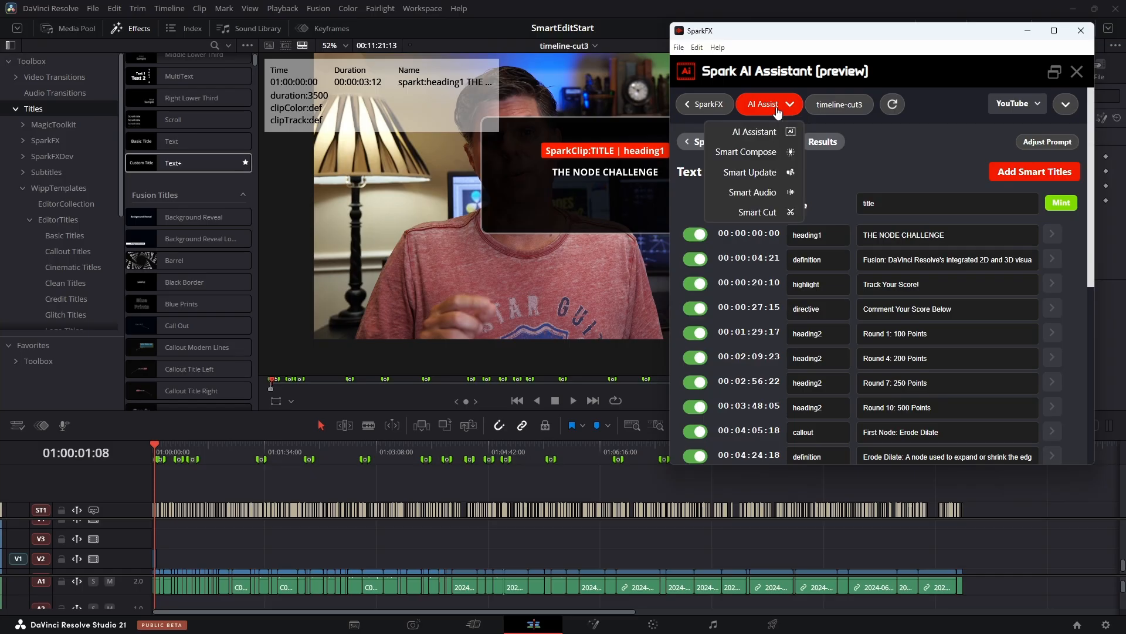
mouse_move(766, 105)
left_click(709, 104)
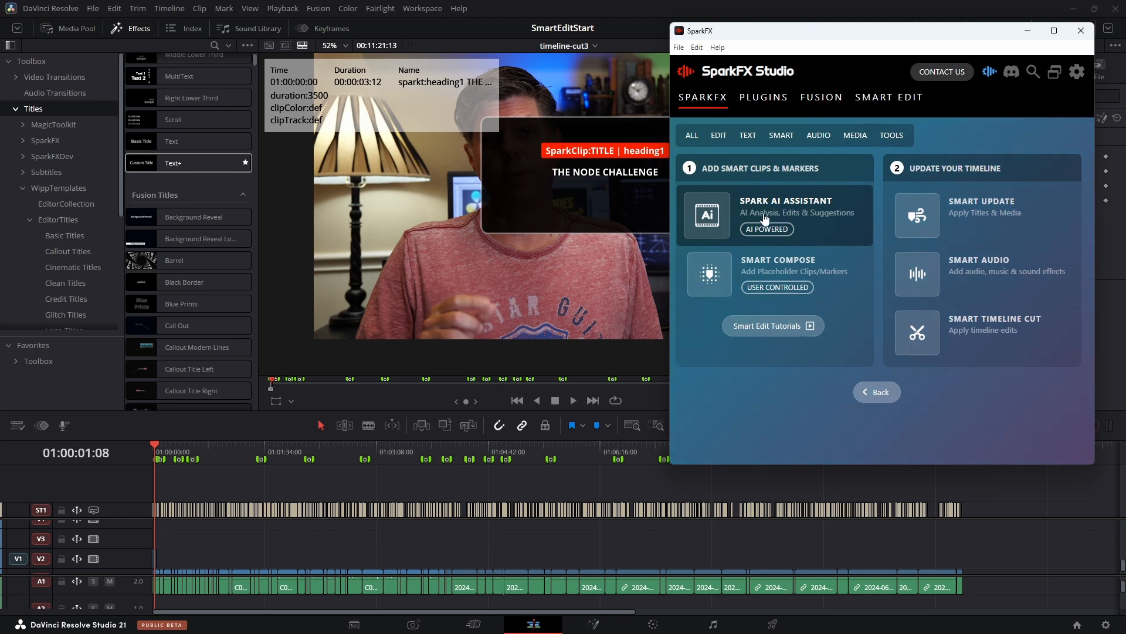
left_click(976, 218)
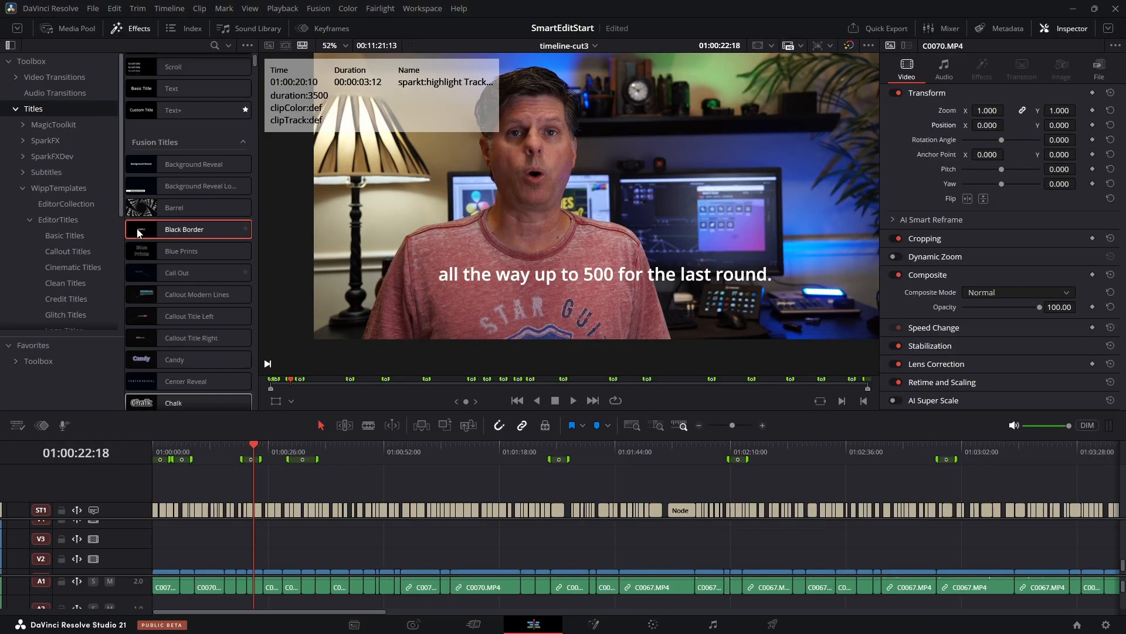
- Place the Colorful Split Fusion title on track V3 near 01:00:26:00 and show it at 01:00:27:15
scroll(170, 198, "down", 3)
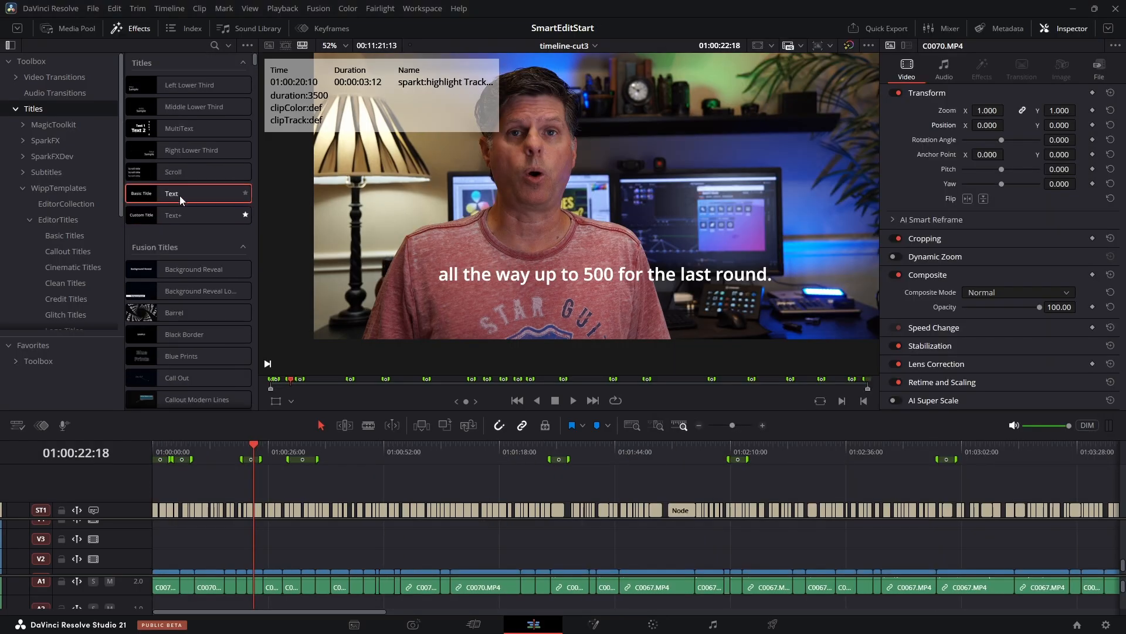
scroll(186, 200, "down", 3)
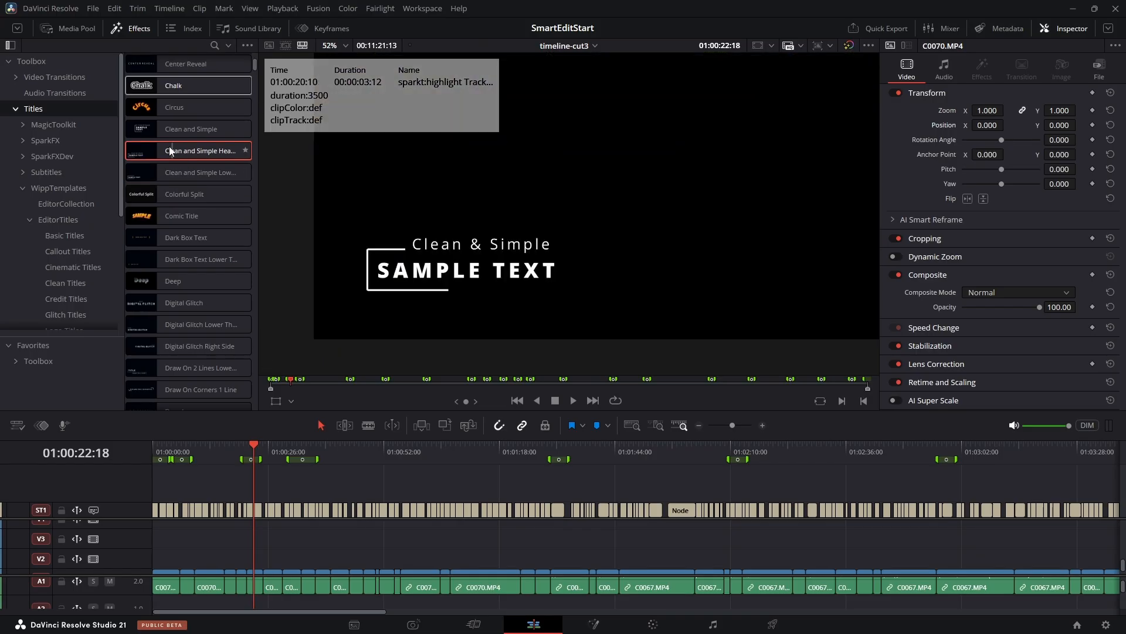
left_click_drag(159, 193, 274, 555)
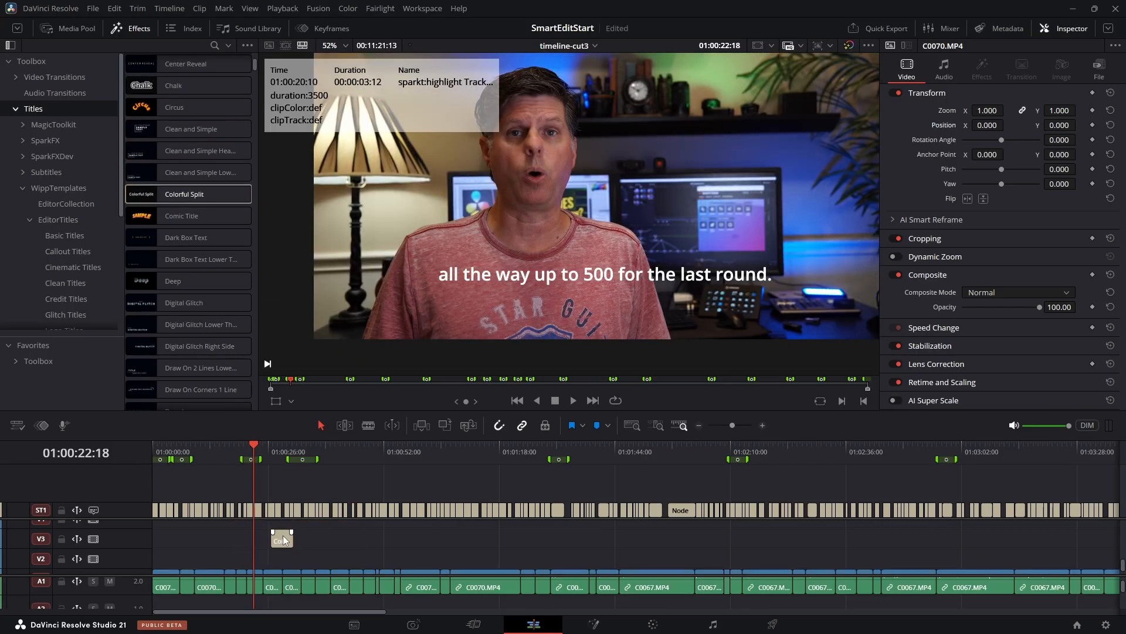
left_click(282, 539)
left_click(276, 449)
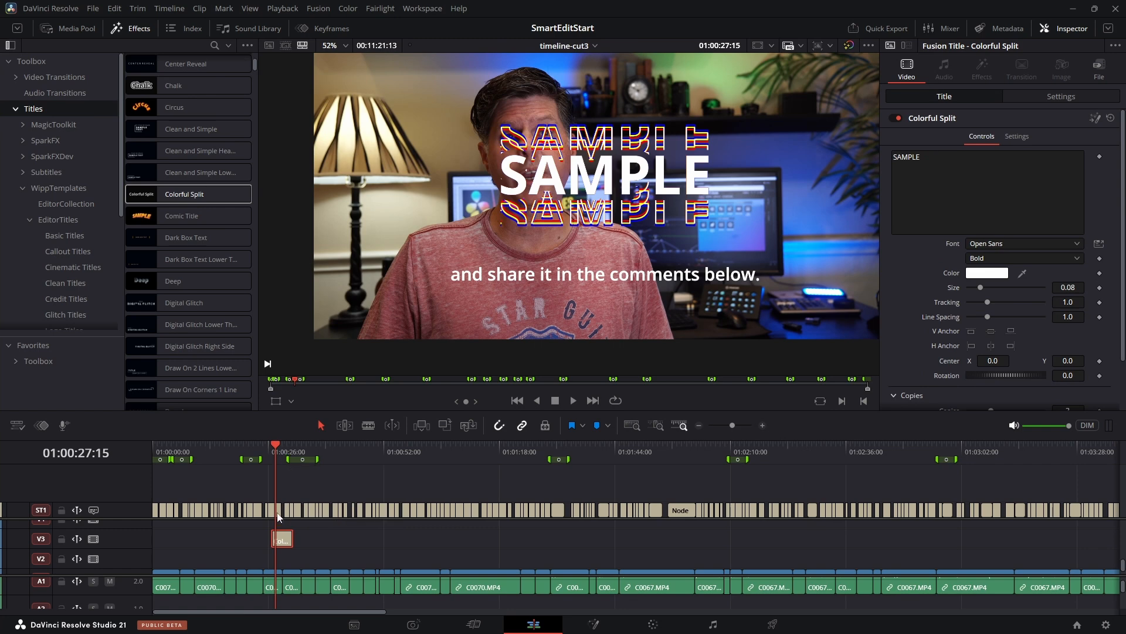
- Set the Colorful Split title's color to bright green (#2cff14) and its font to Bebas Neue Regular
left_click(993, 276)
left_click(639, 235)
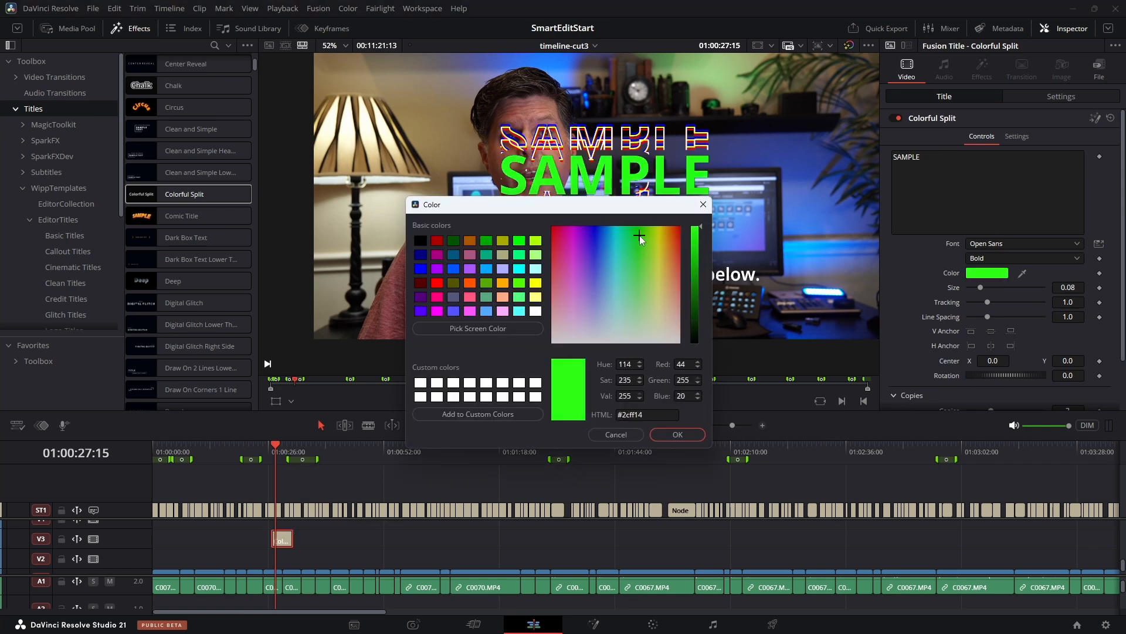
left_click(698, 438)
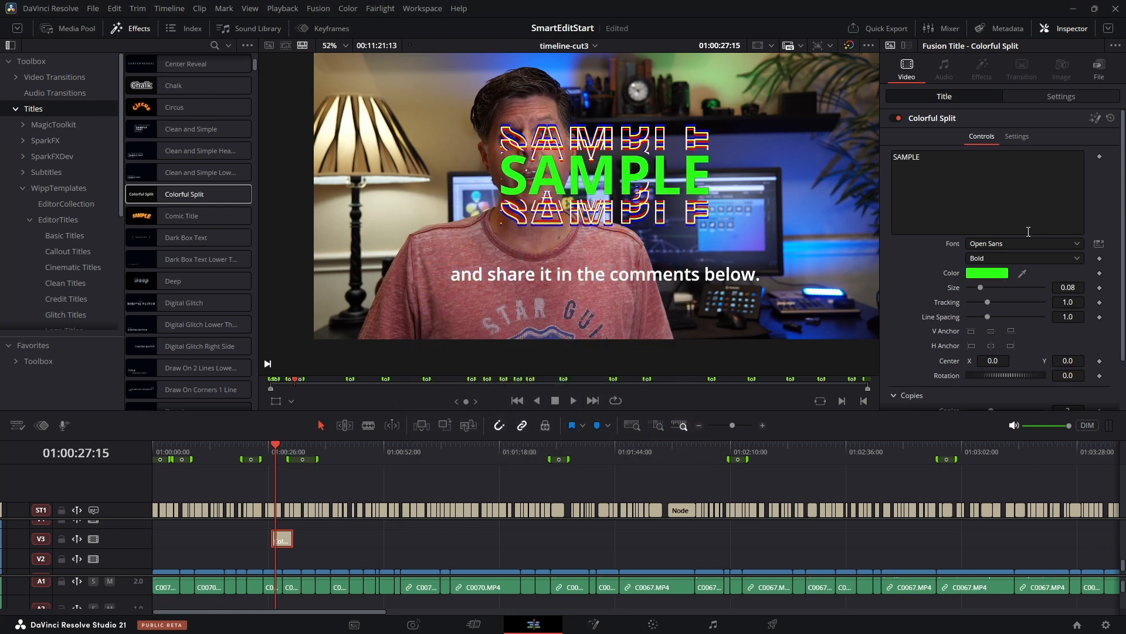
left_click(1025, 245)
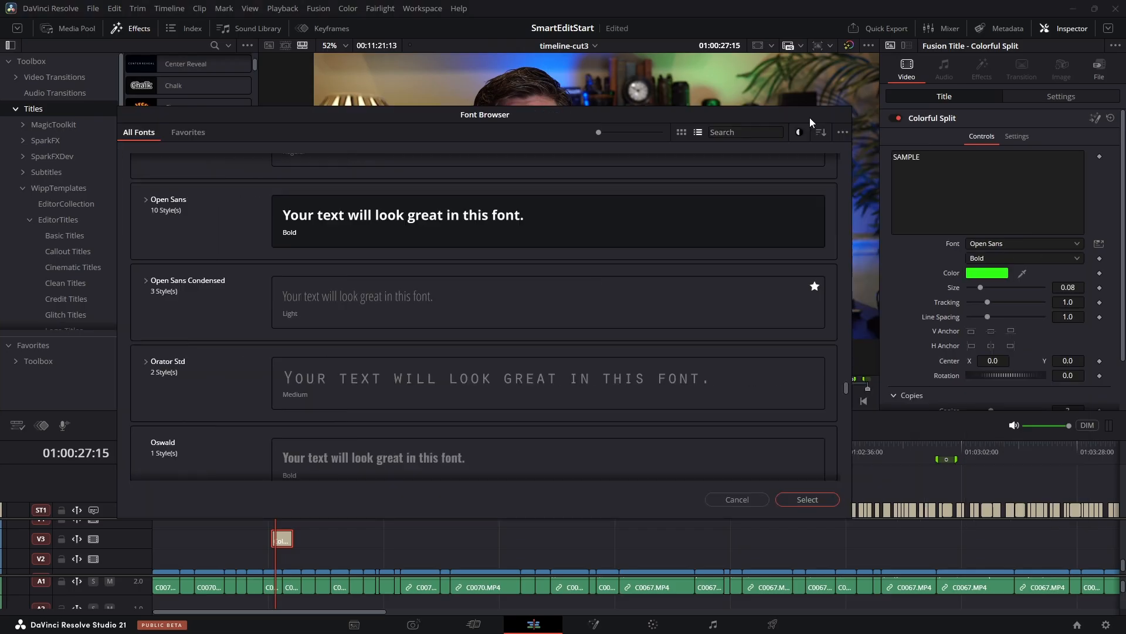
left_click(1009, 292)
- Play back the restyled Colorful Split title from 01:00:25:23
left_click(268, 446)
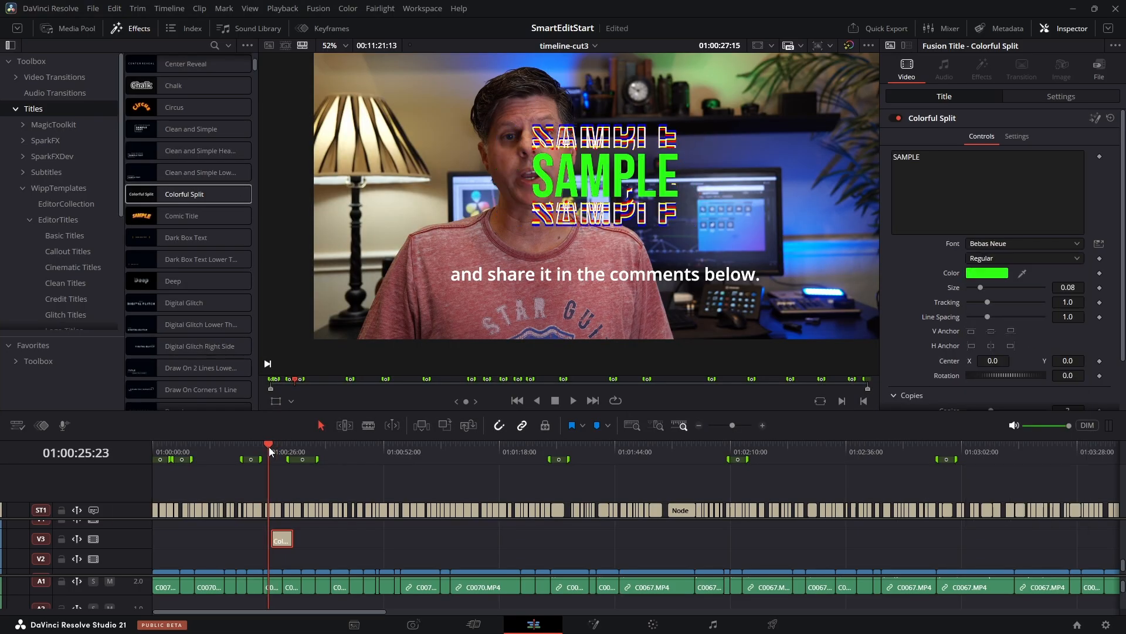
key("space")
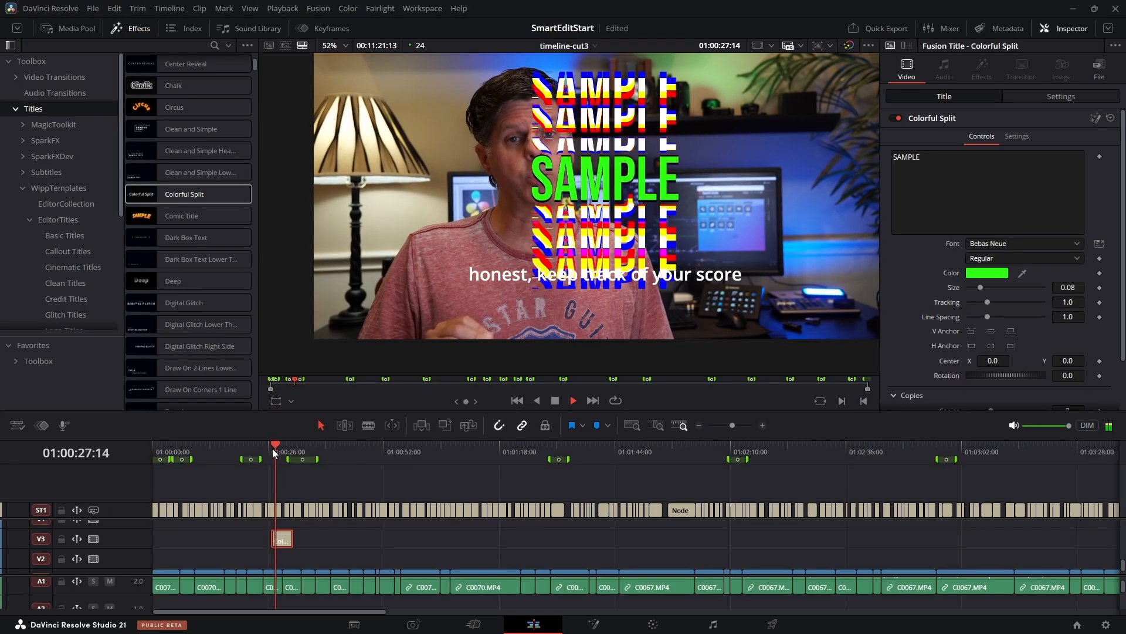
key("space")
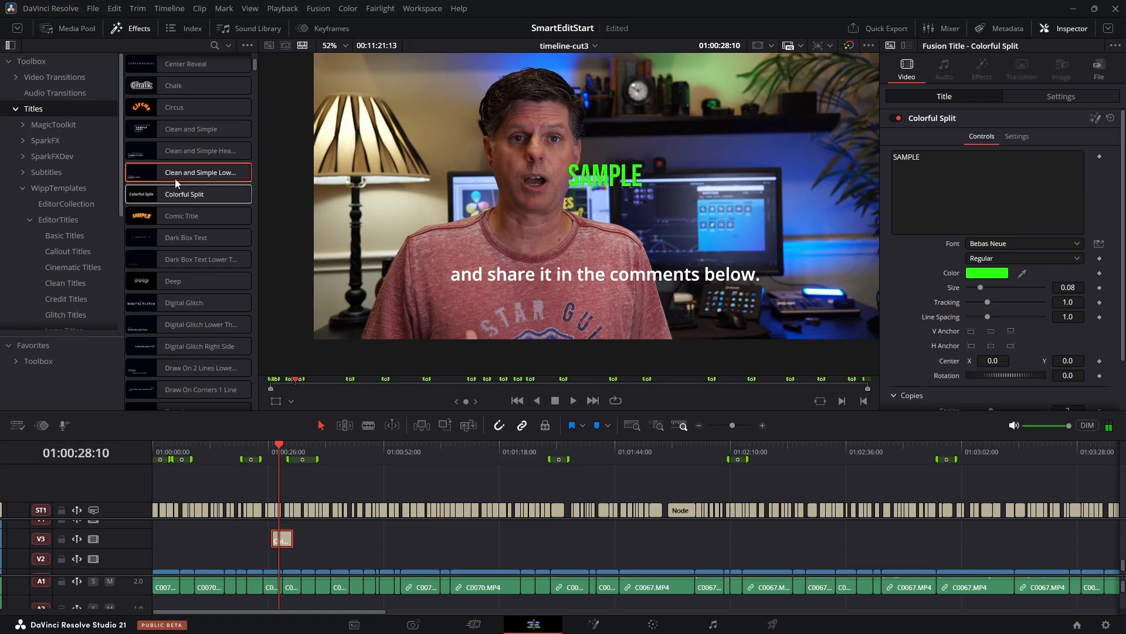
- Collapse the sparkfx bin in the media pool and create a new bin named "Titles" under Master
left_click(70, 28)
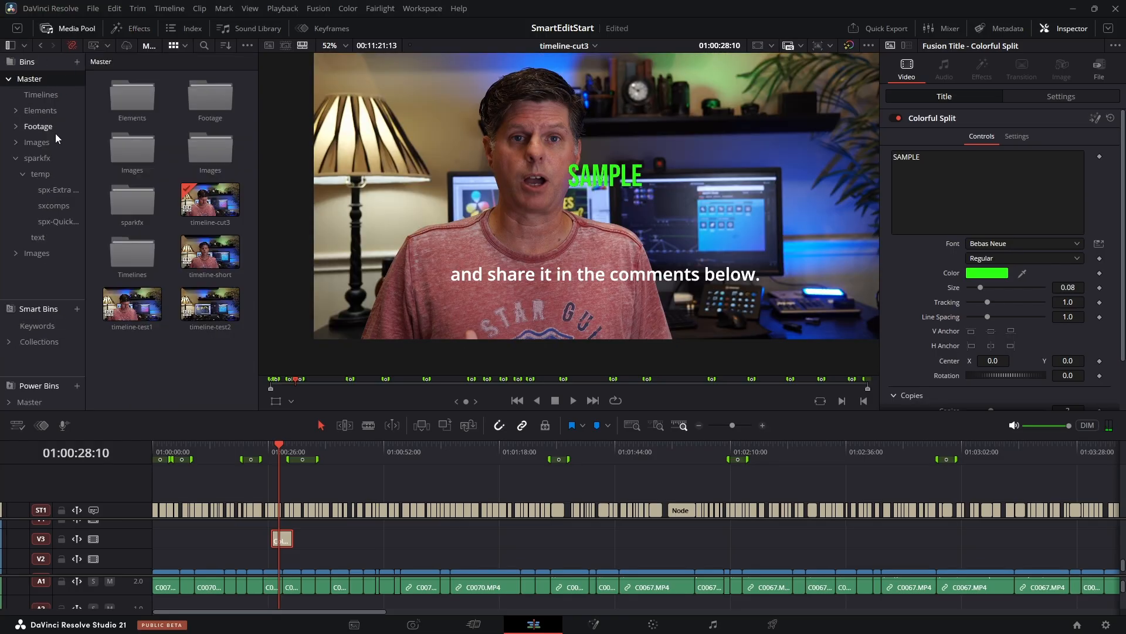
left_click(16, 162)
left_click(16, 159)
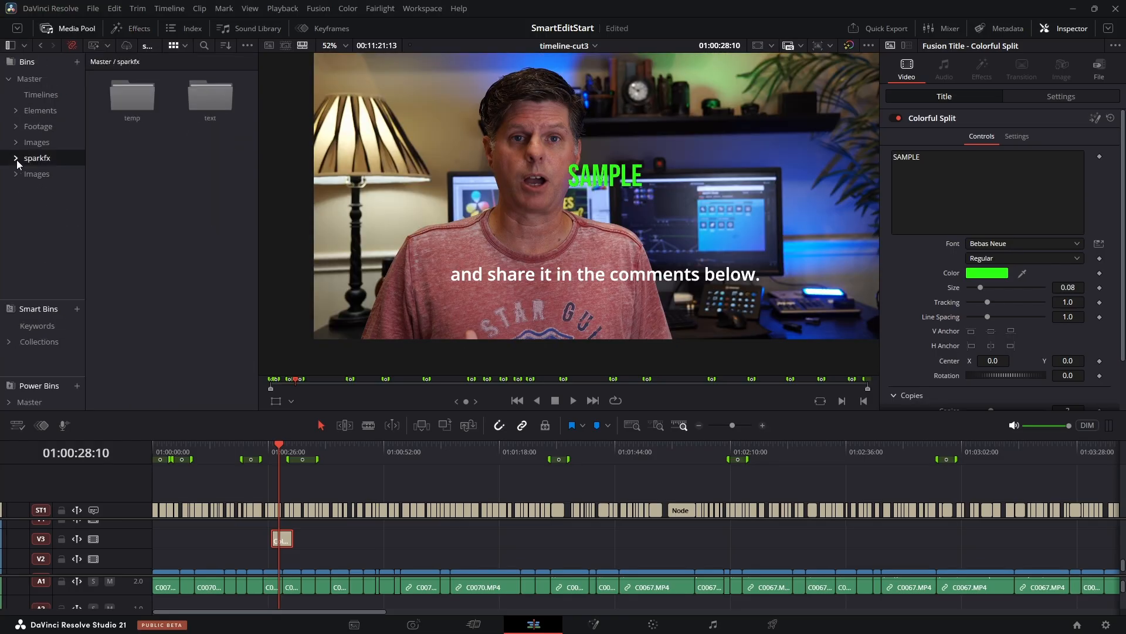
right_click(33, 82)
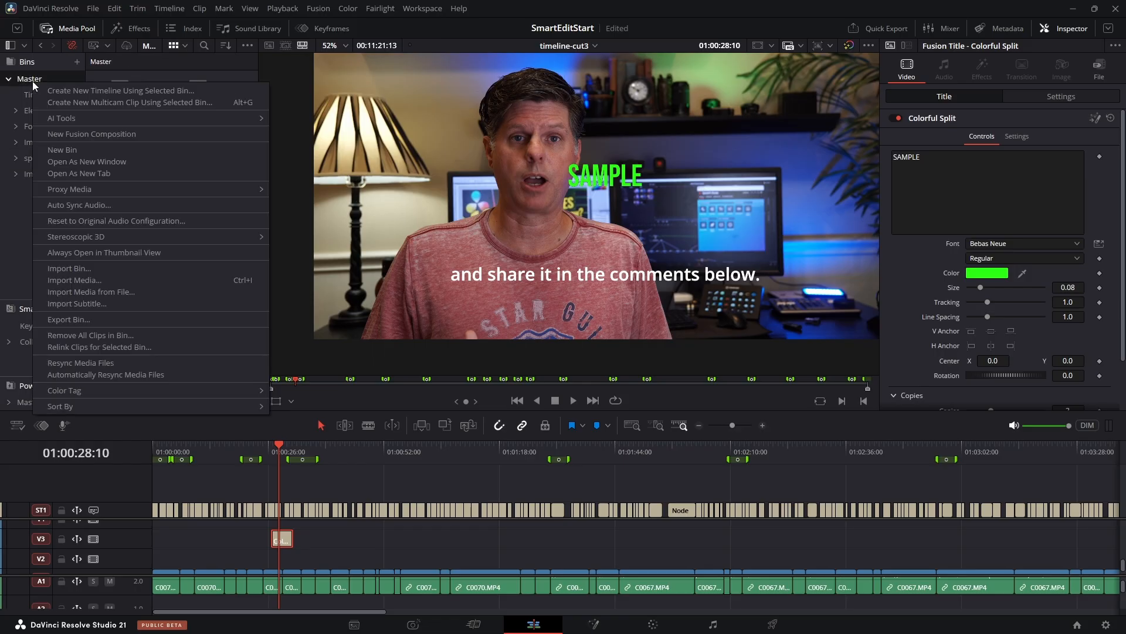
left_click(103, 152)
type("Titles")
key("Return")
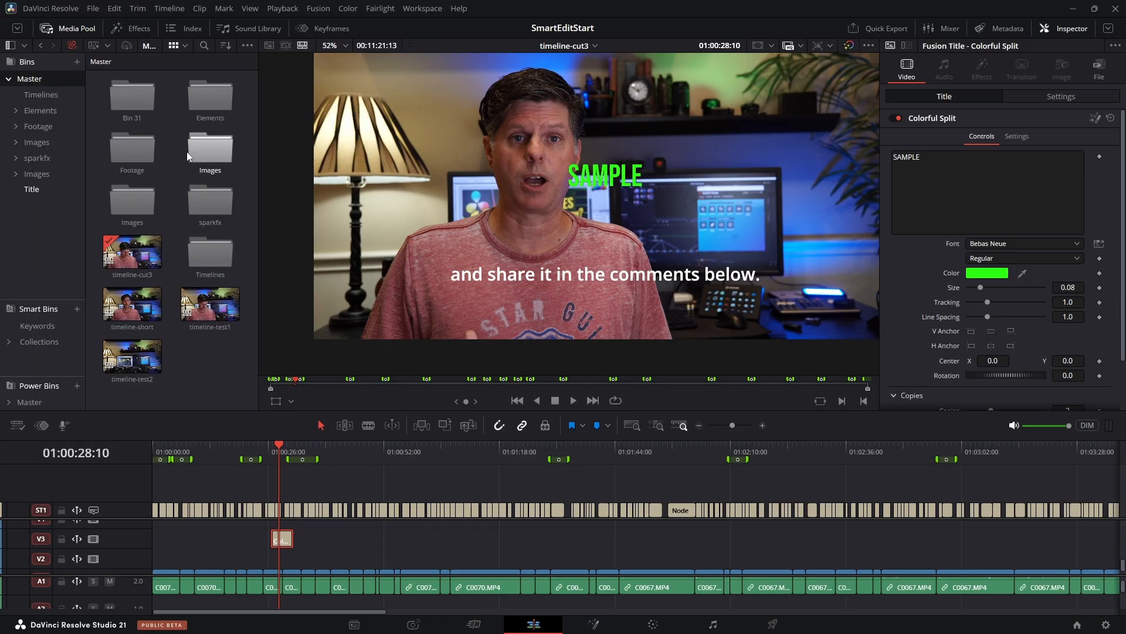
- Store the customized Colorful Split title in the Titles bin and delete its copy from the timeline
left_click(33, 191)
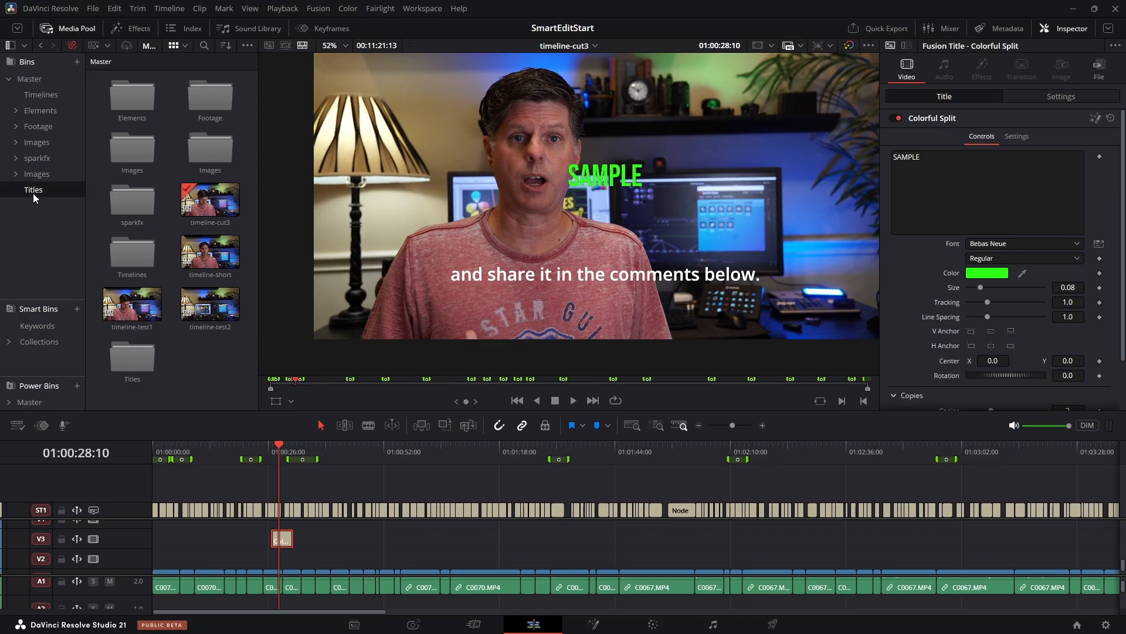
left_click_drag(282, 545, 175, 299)
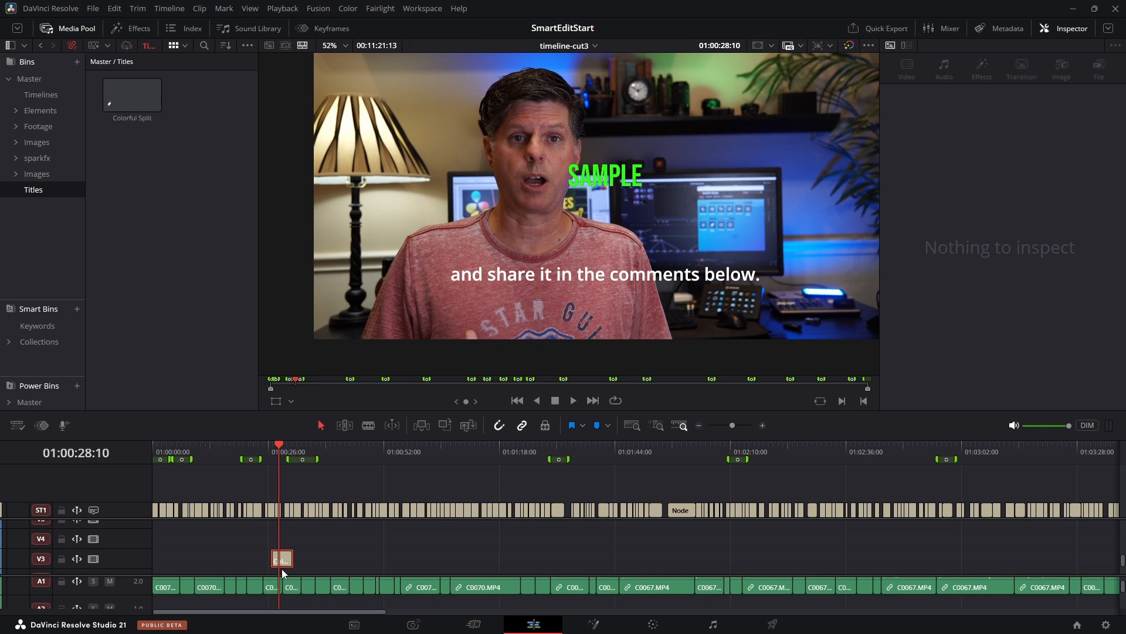
key("Delete")
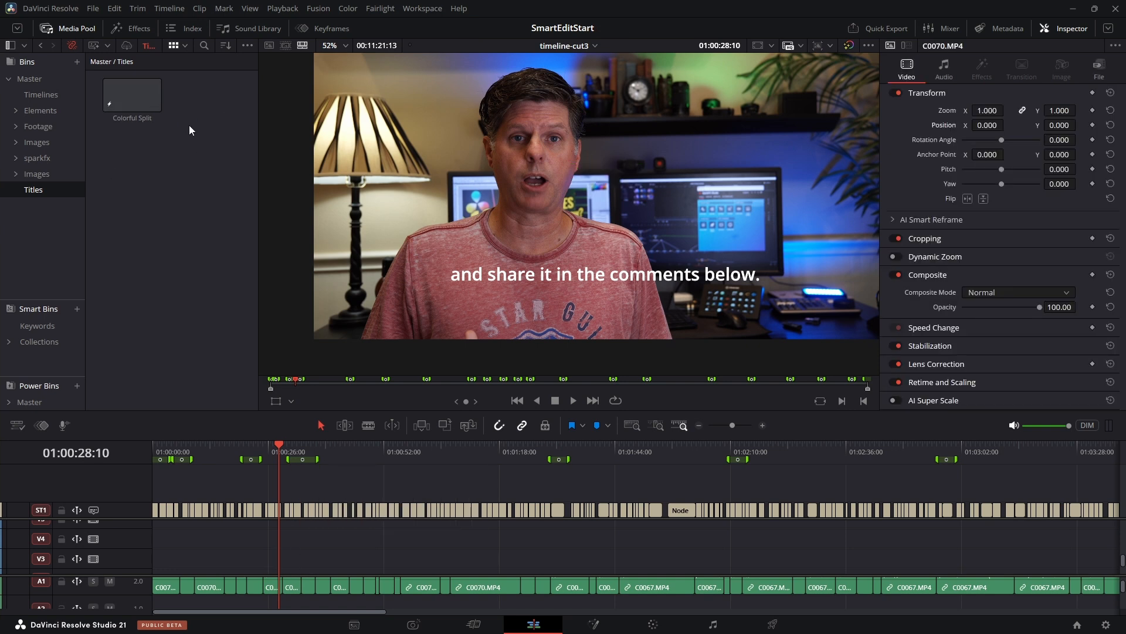
- Switch to the SparkFX Smart Update window
key("alt+Tab")
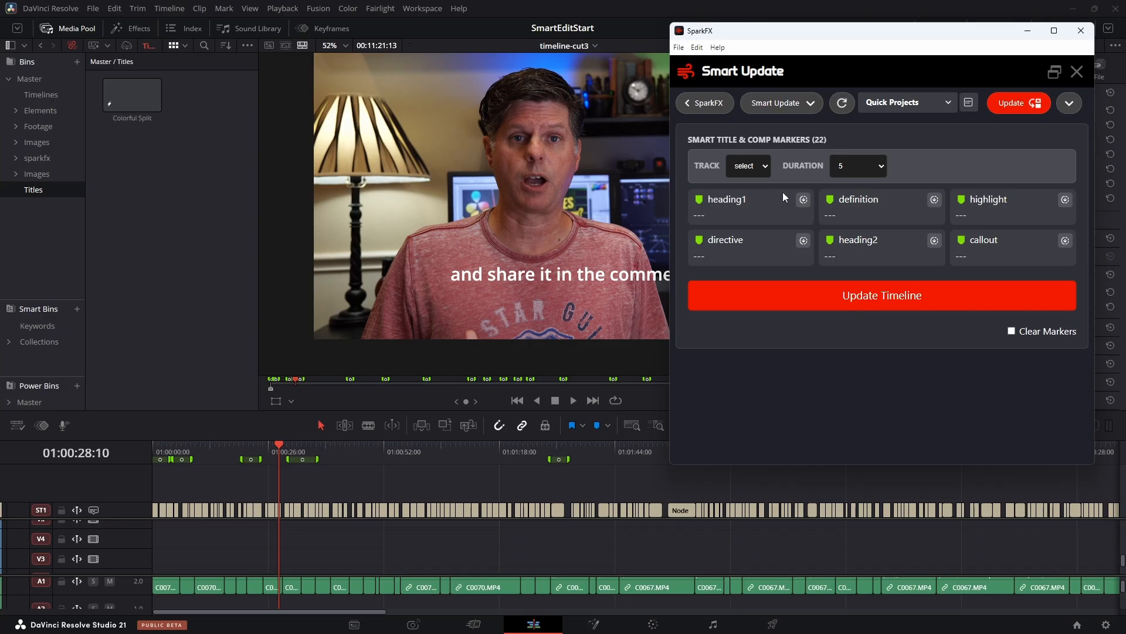
- Assign the Colorful Split title from the Titles bin to the heading1 markers
left_click(755, 213)
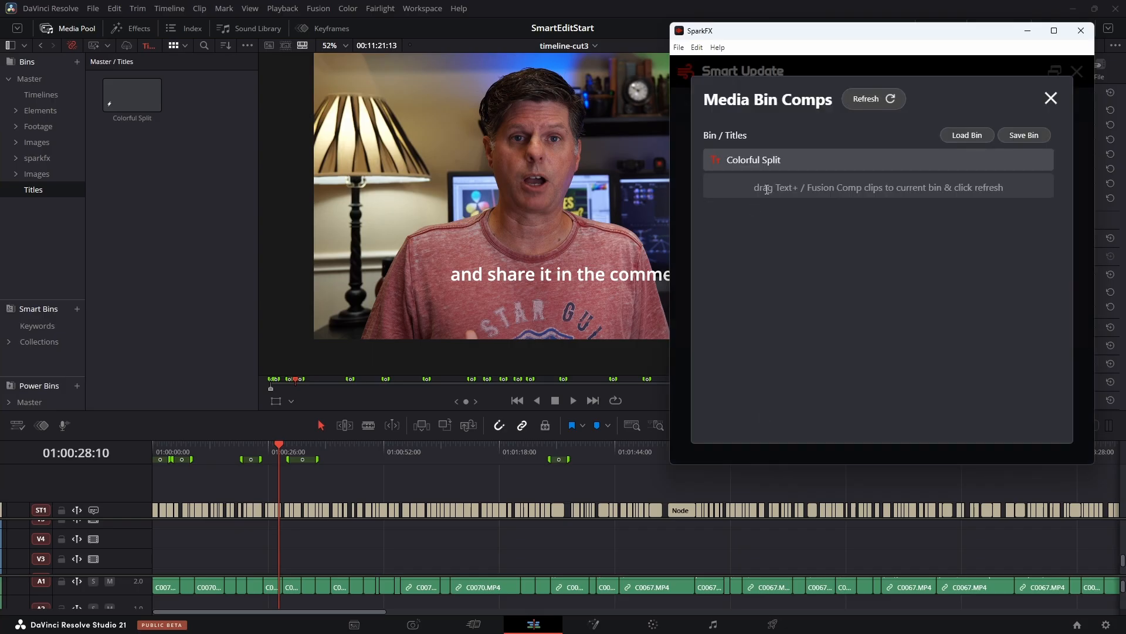
left_click(749, 165)
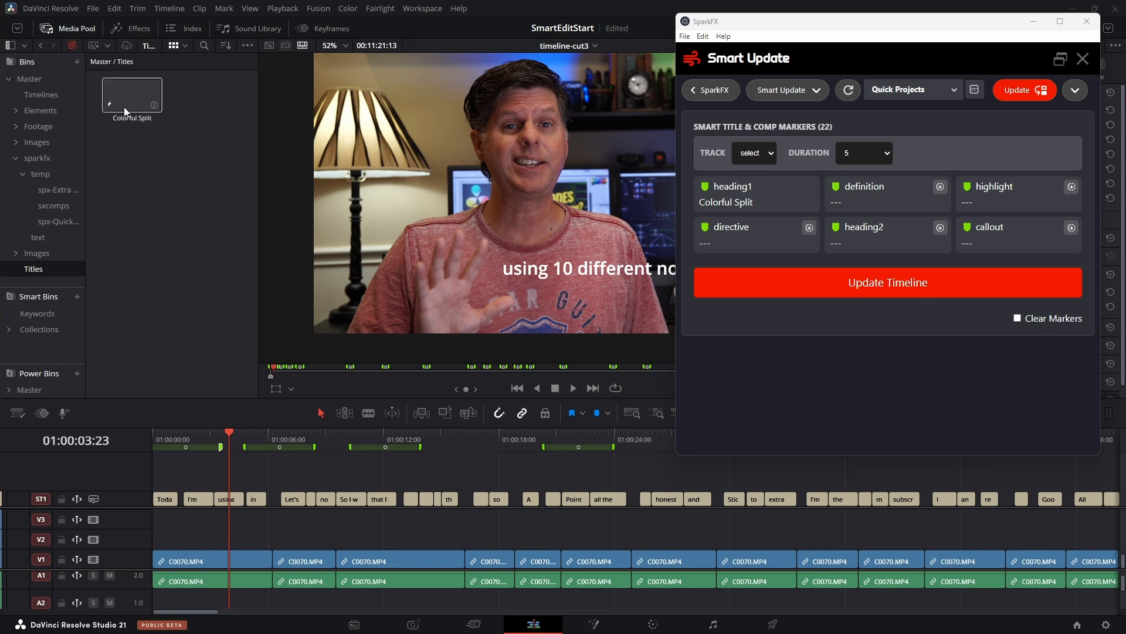
- Examine the name and notes of the heading1 marker at the start of the timeline, and close its details
double_click(207, 448)
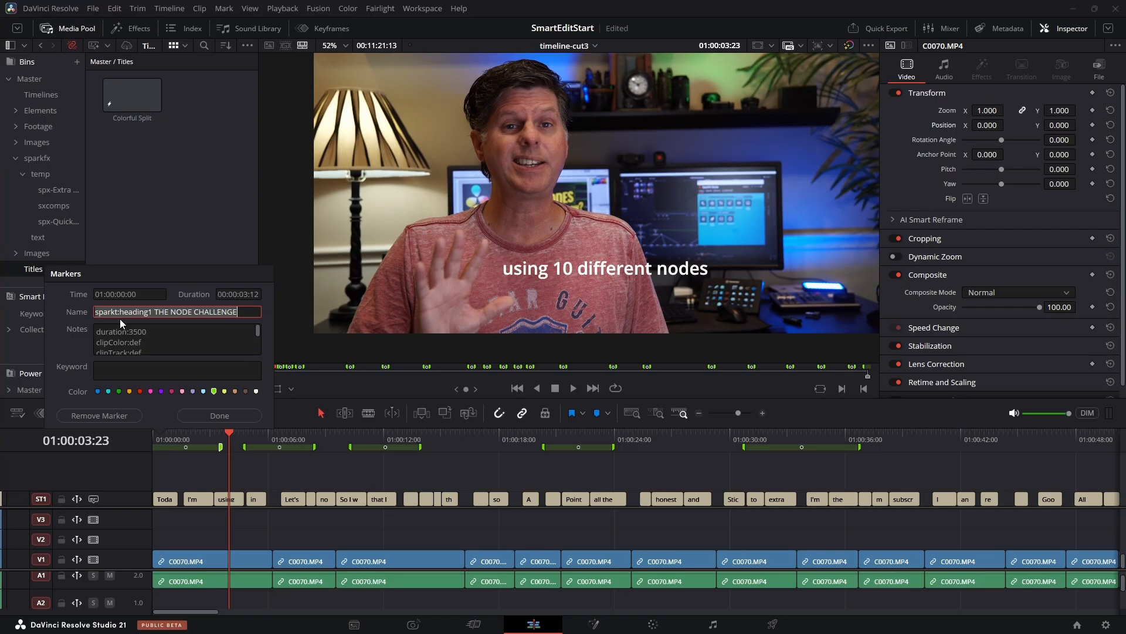
left_click(174, 312)
left_click_drag(155, 311, 259, 315)
left_click(205, 341)
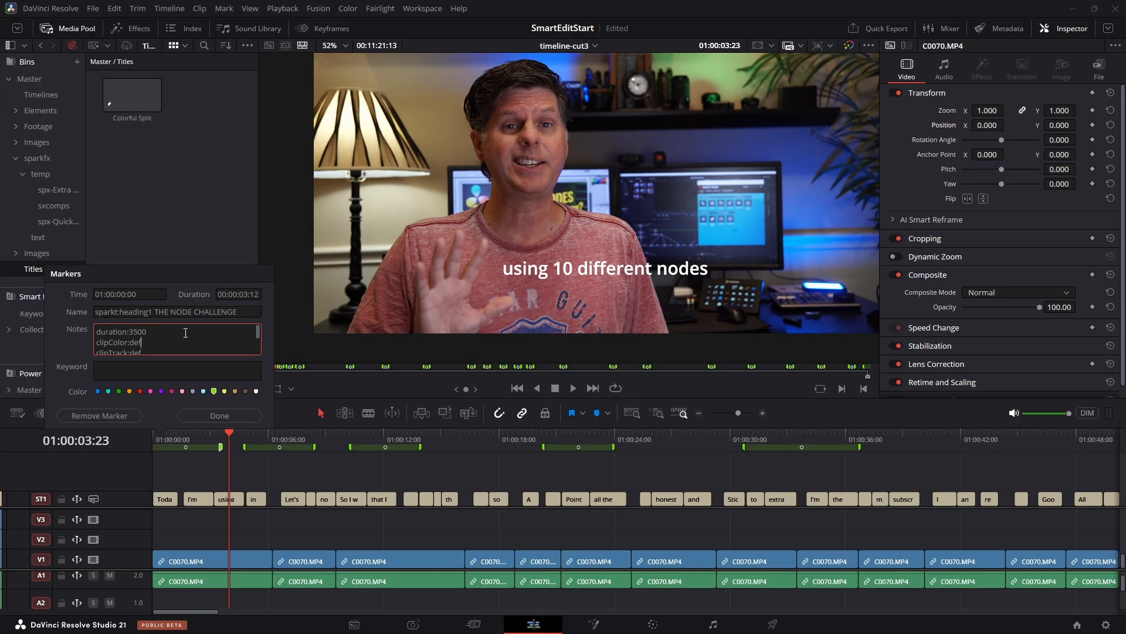
left_click(208, 415)
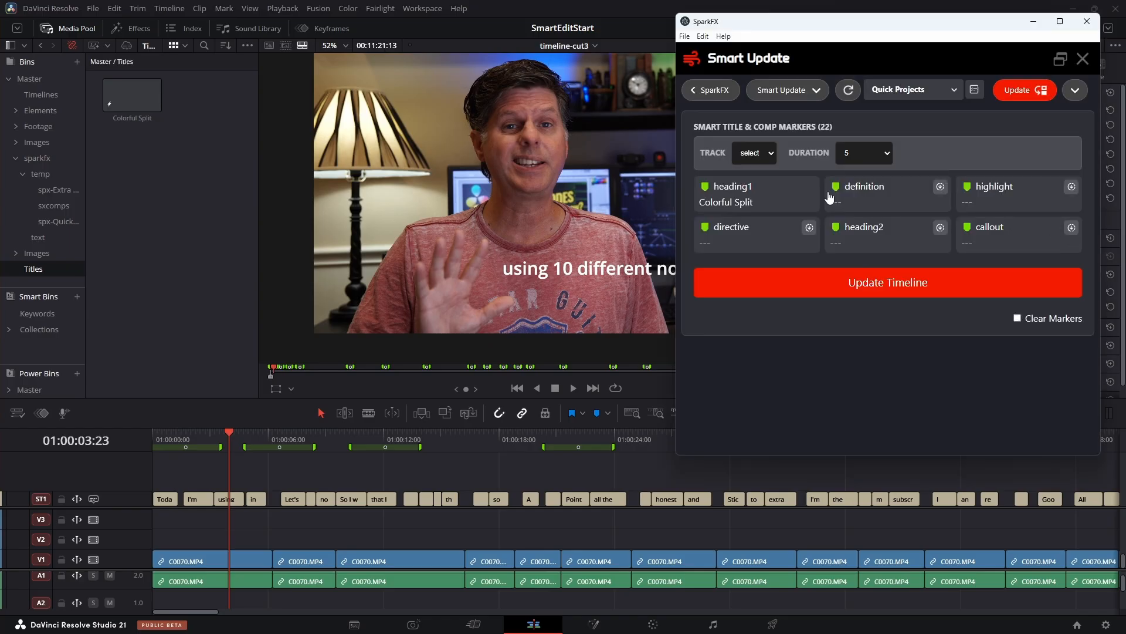
- Update the timeline with the Colorful Split heading titles and play back the first one from the beginning
left_click(816, 292)
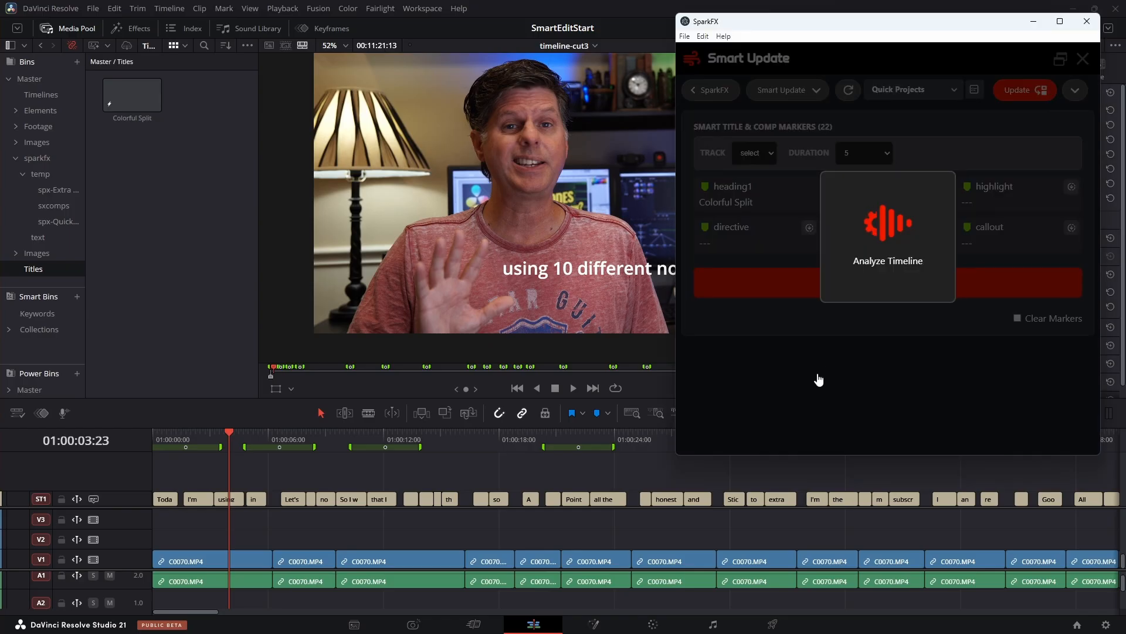
left_click(199, 438)
left_click_drag(198, 437, 156, 439)
key("space")
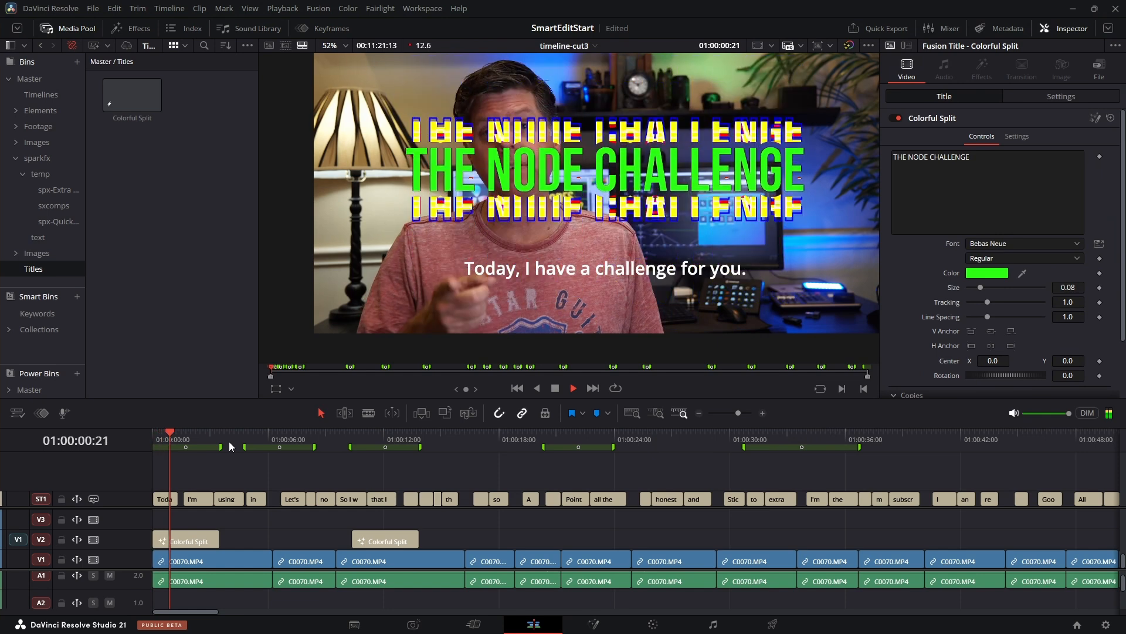
key("space")
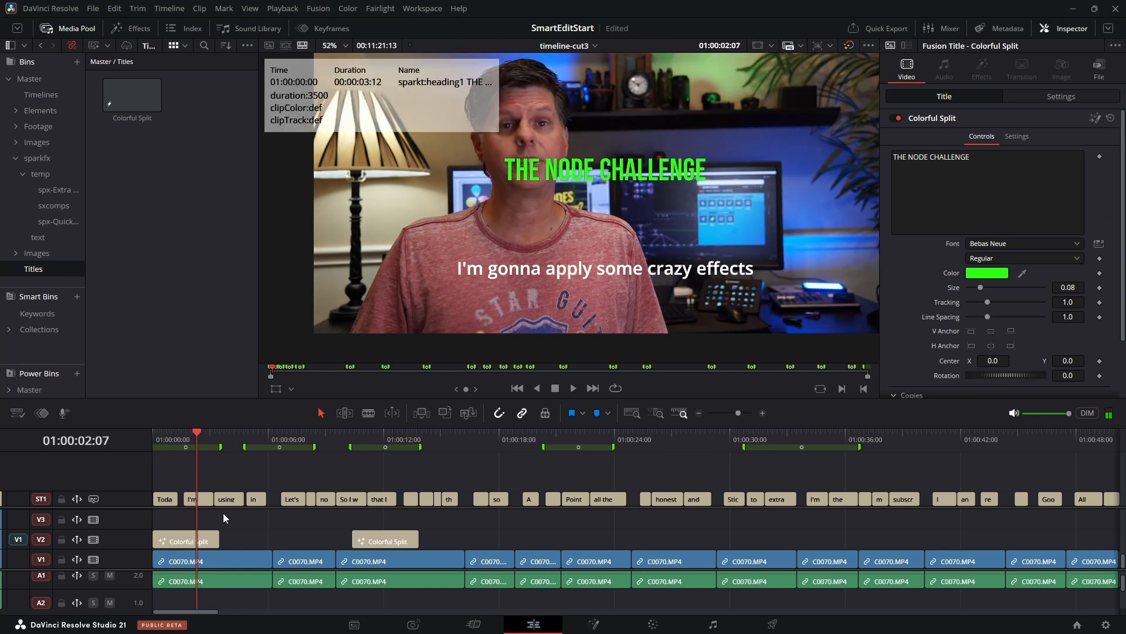
scroll(333, 474, "down", 6)
scroll(393, 492, "down", 3)
scroll(650, 505, "up", 1)
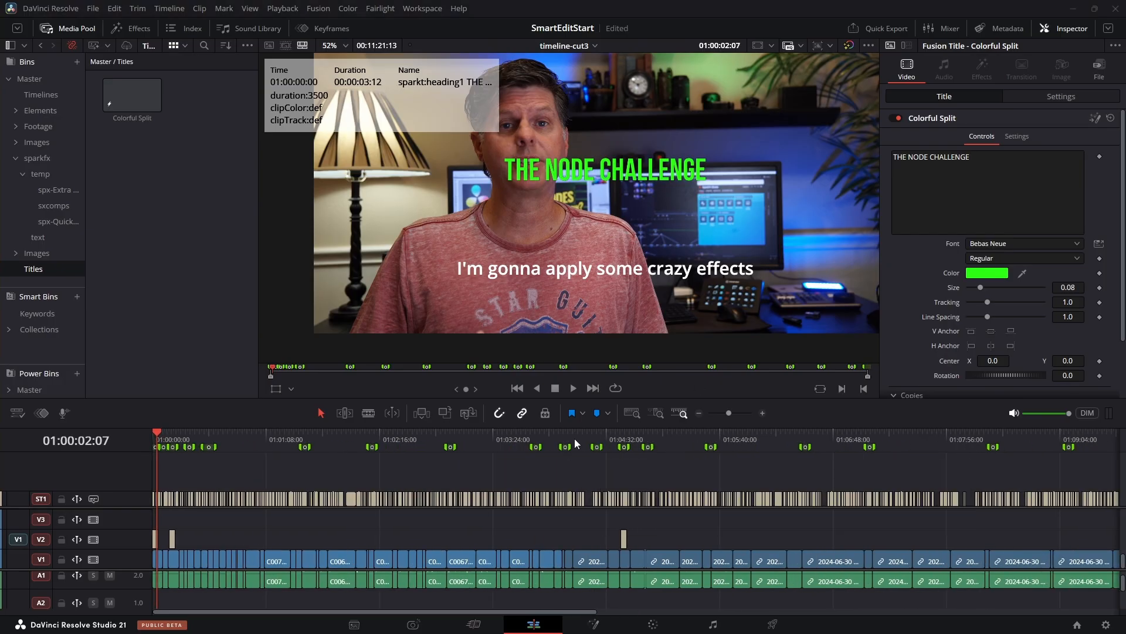
- In Smart Update, assign compTitles clips: SlideTitleBlock to definition and callout, Boom to highlight, TitleMain to directive, and SparkText to heading2
key("alt+Tab")
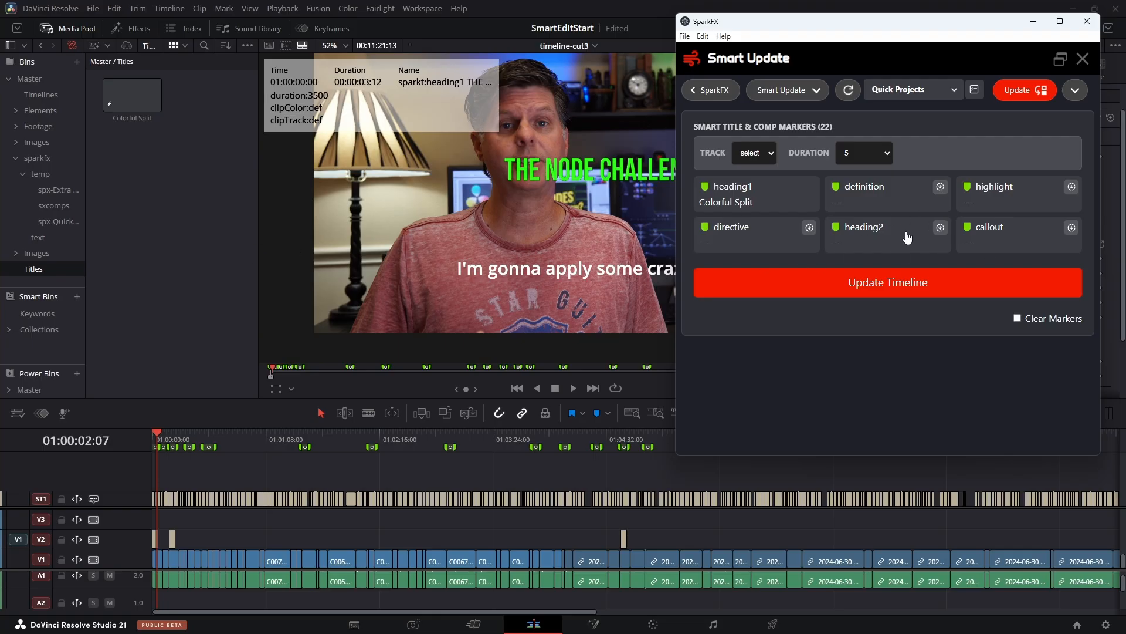
left_click(34, 156)
left_click(882, 197)
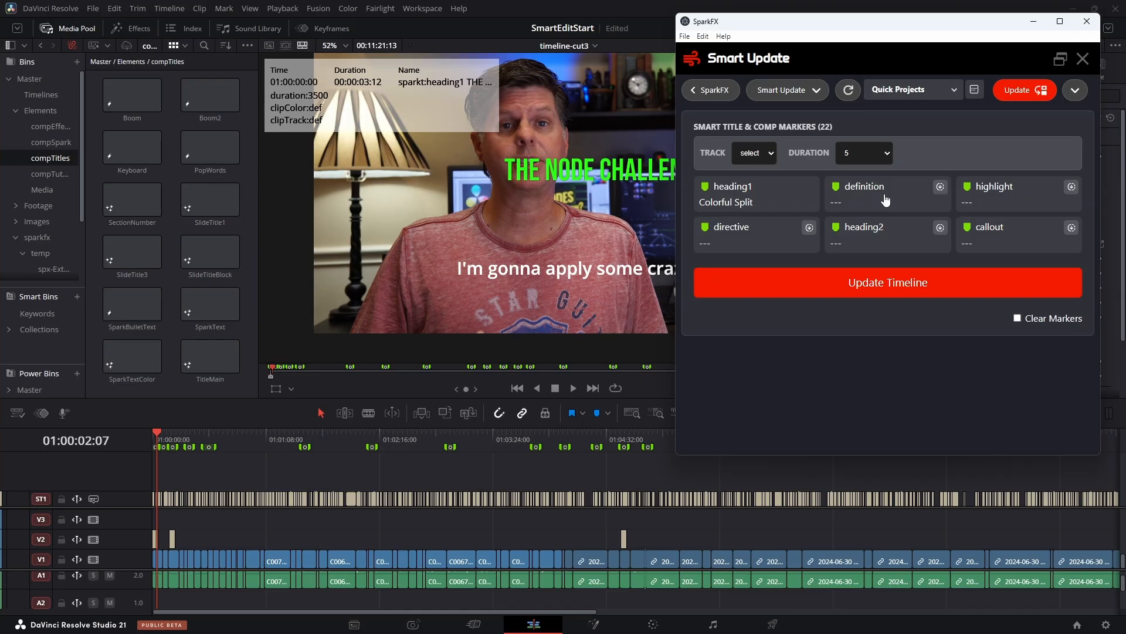
left_click(886, 199)
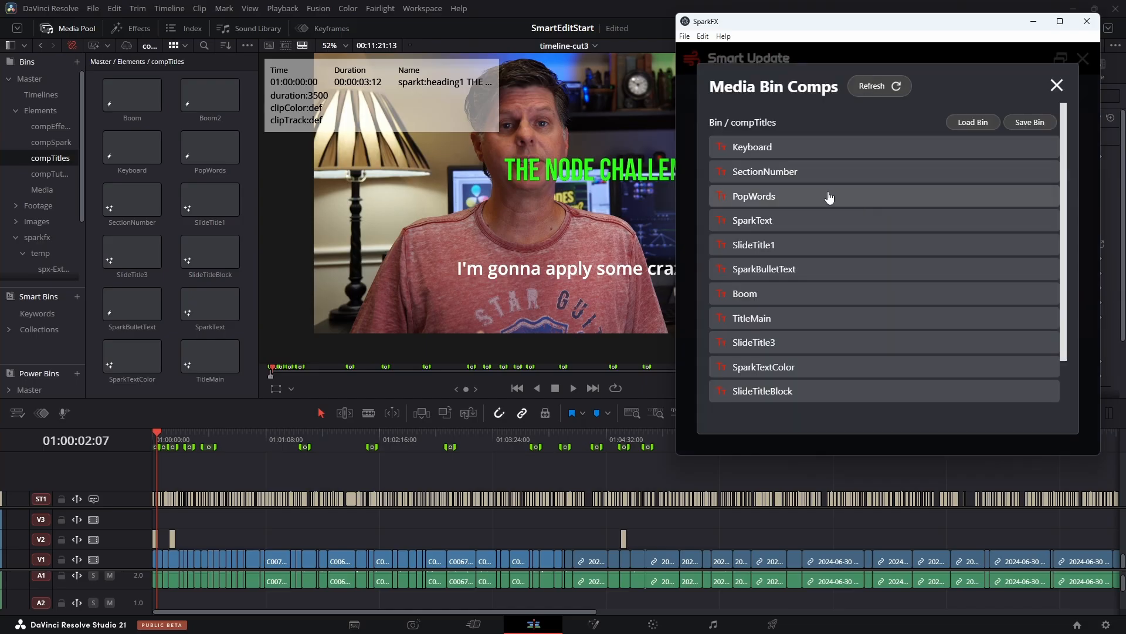
left_click(814, 218)
left_click(975, 189)
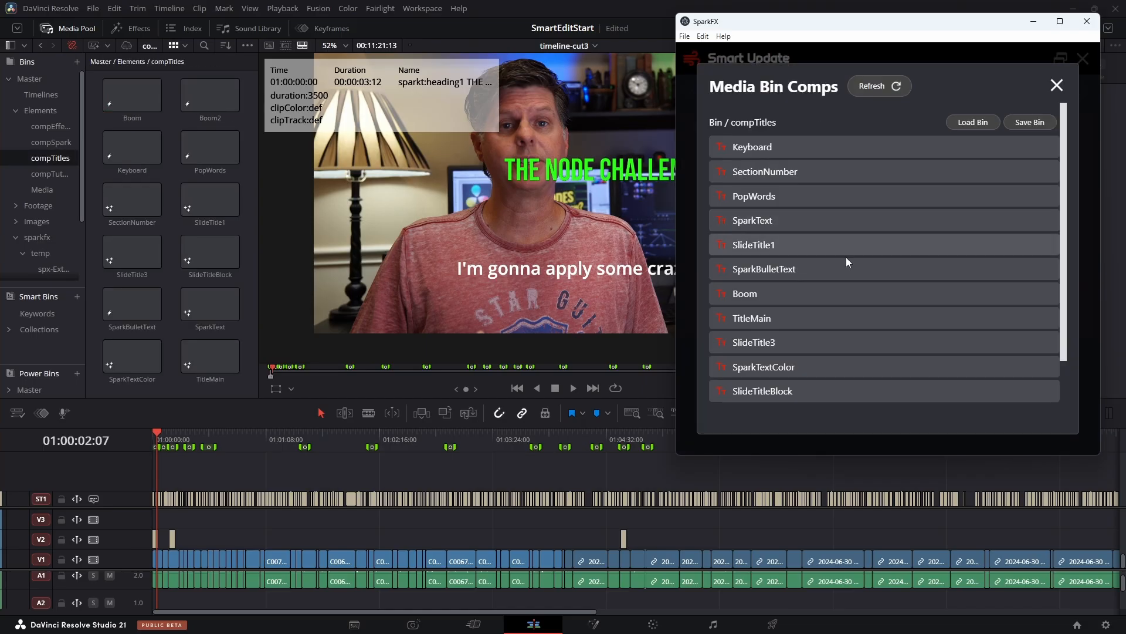
left_click(771, 366)
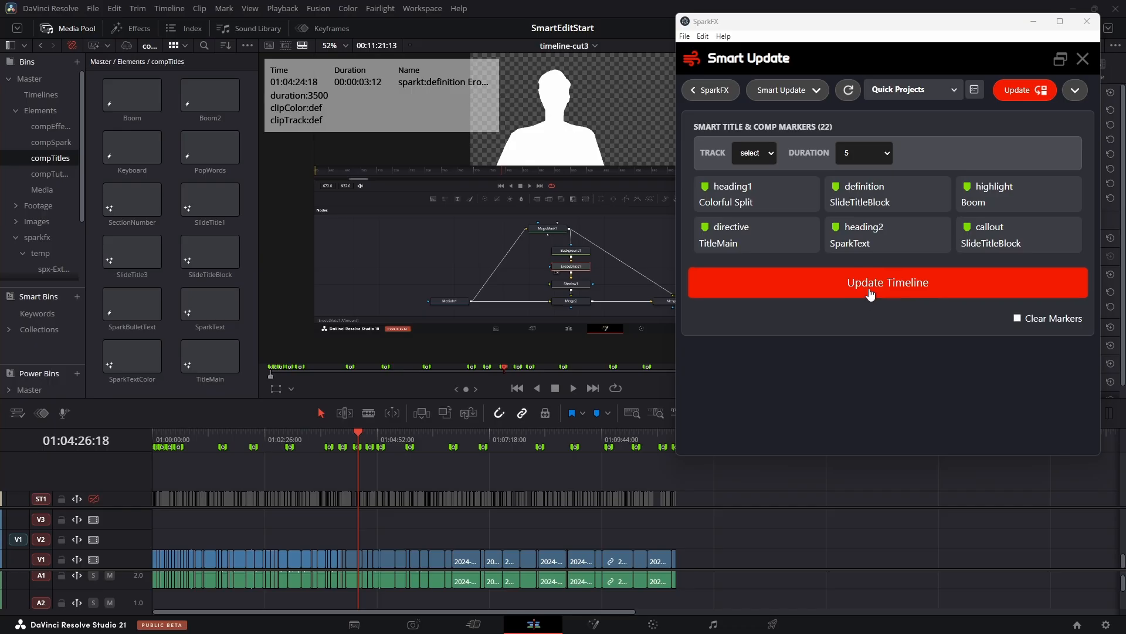
- Update the timeline with the titles assigned to all marker types and play back the highlight title near 01:04:57
left_click(871, 294)
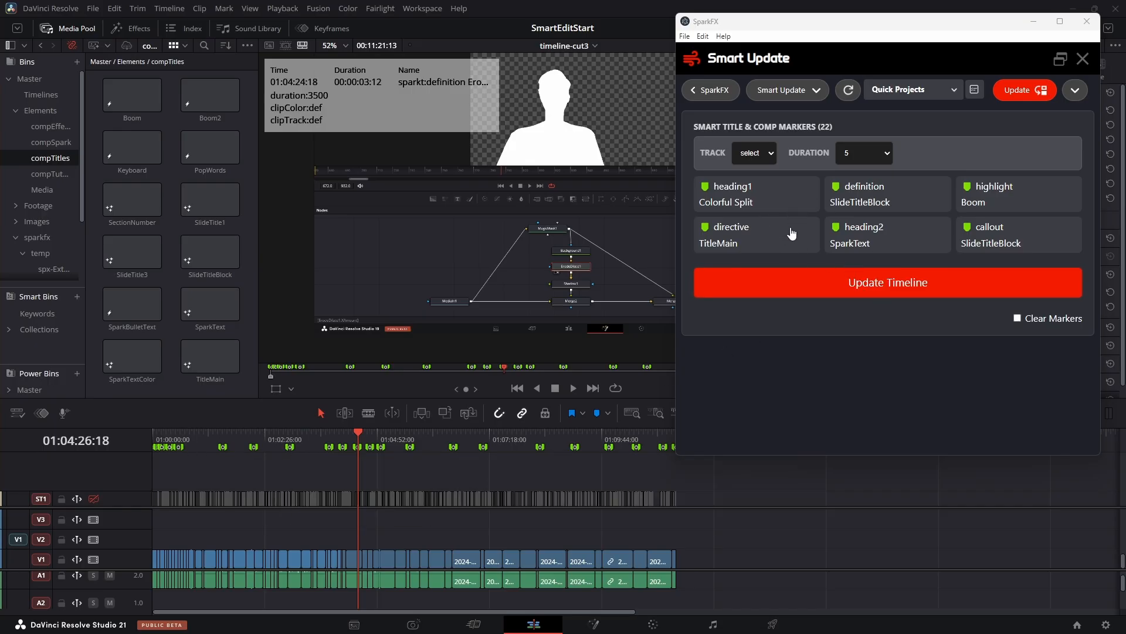
left_click(772, 292)
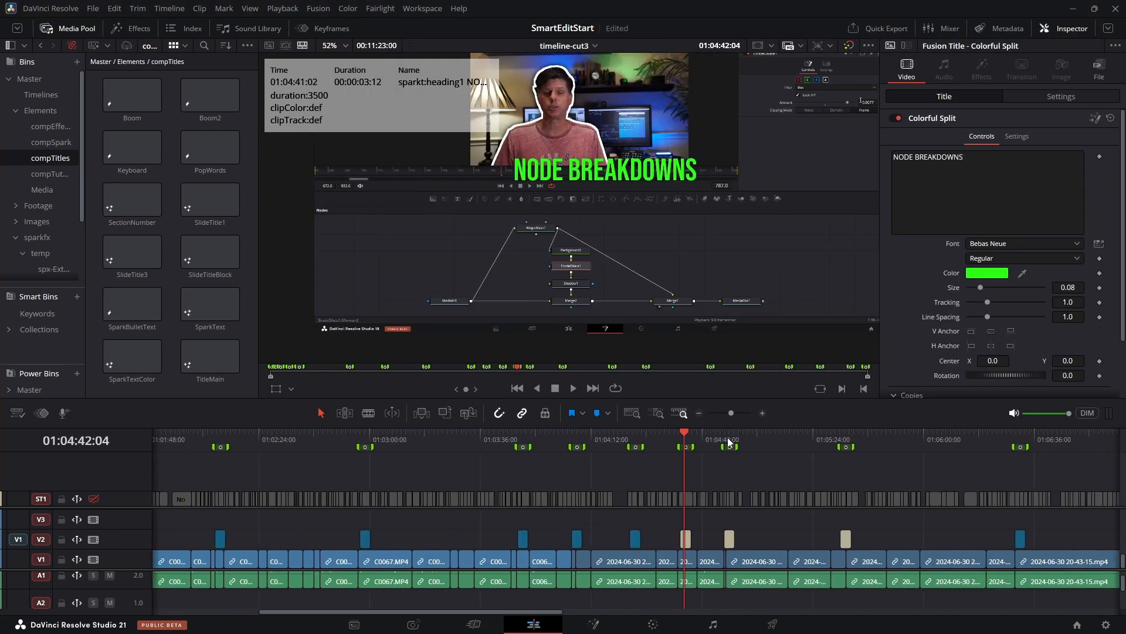
left_click(728, 439)
key("space")
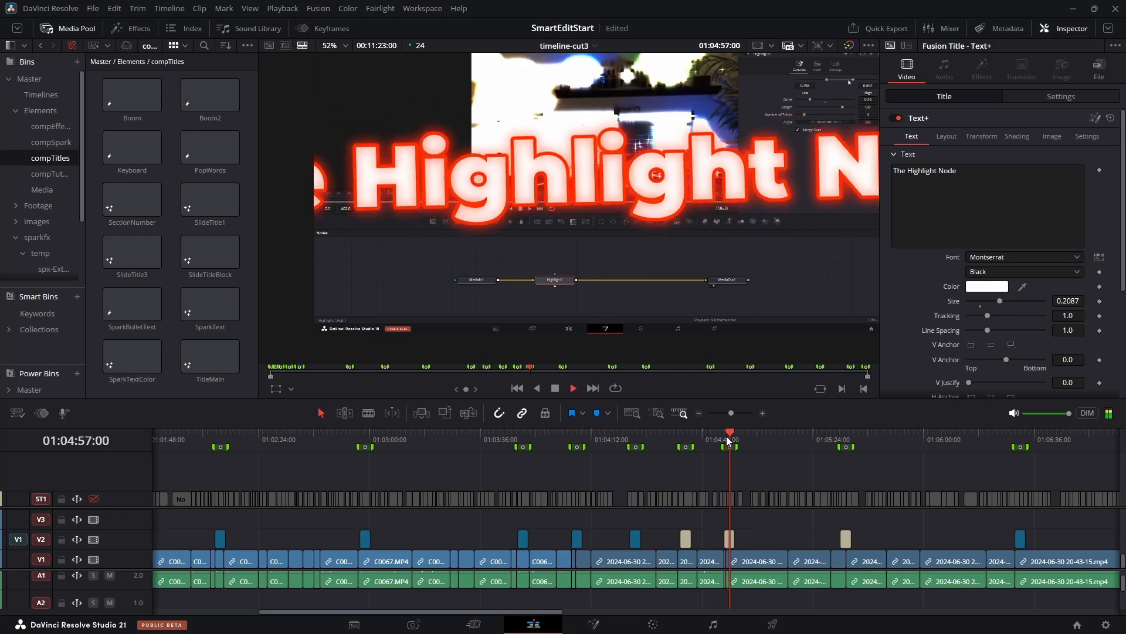
key("space")
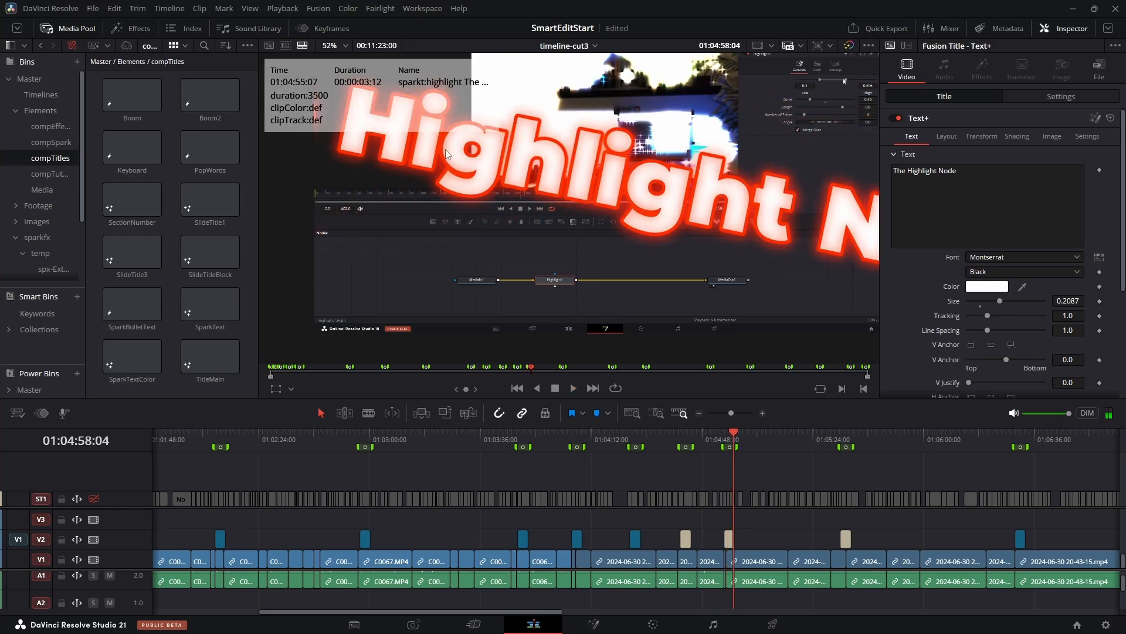
- Play back the definition title near 01:04:25 and remove the other titles from track V2
left_click(642, 438)
left_click(631, 434)
key("space")
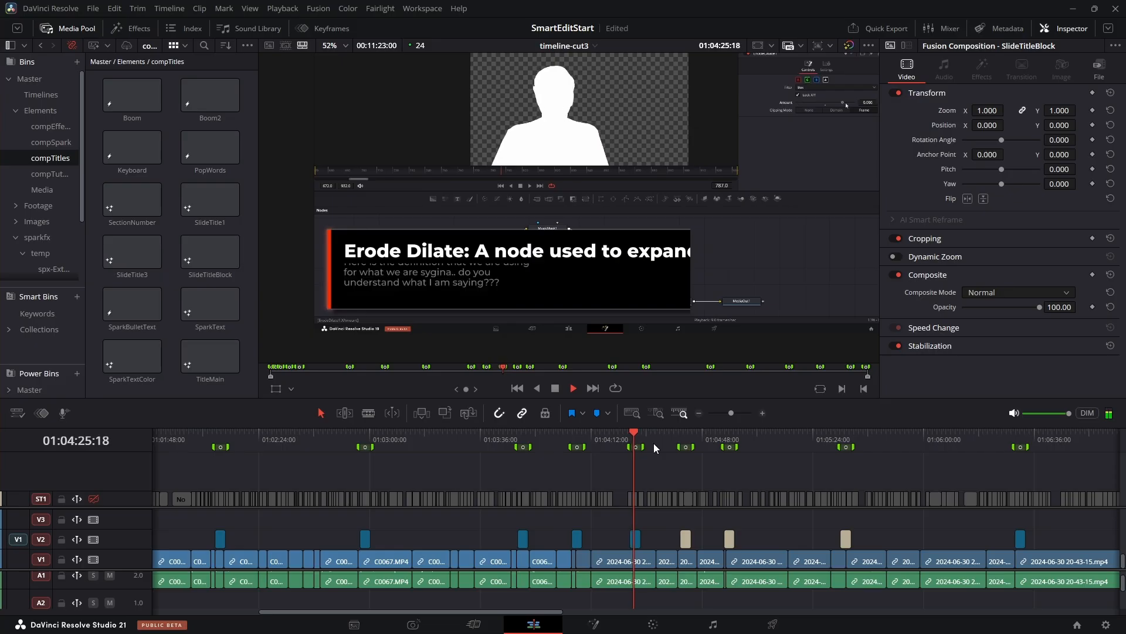
key("space")
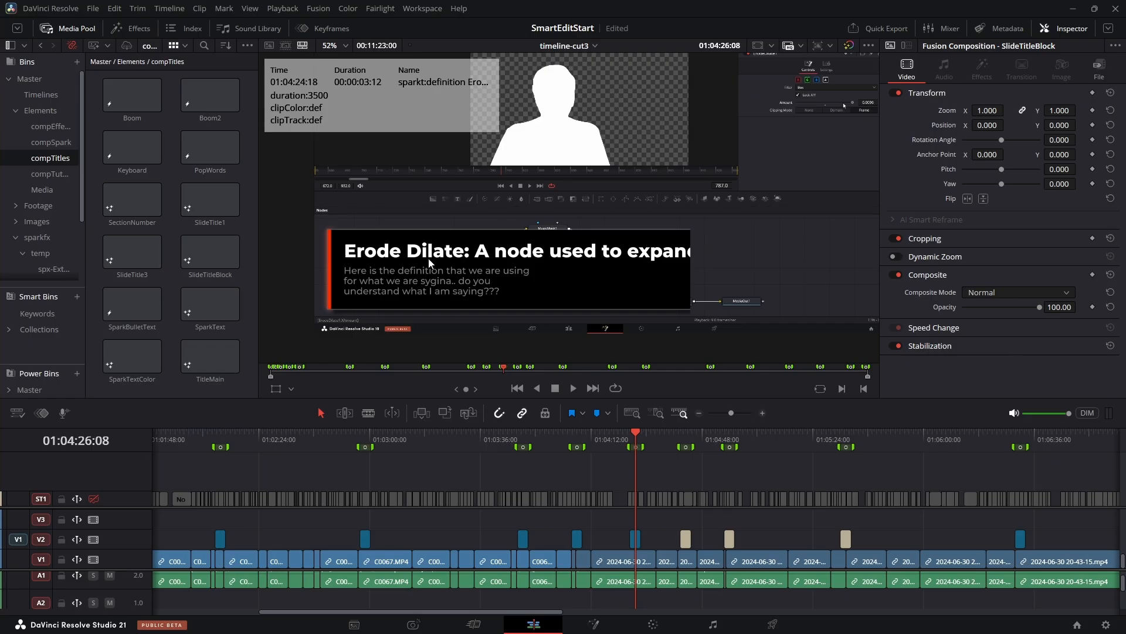
mouse_move(617, 533)
left_mouse_down()
mouse_move(126, 535)
mouse_move(546, 545)
left_mouse_up()
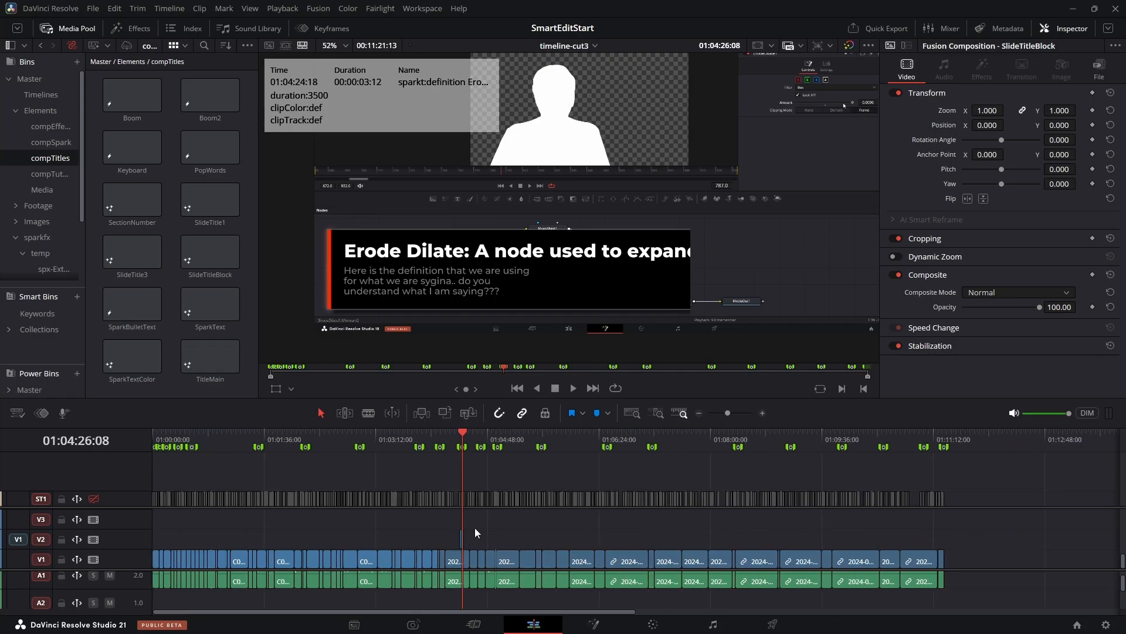
- Examine the name text of the definition marker at 01:04:24:18 and close its details
double_click(464, 447)
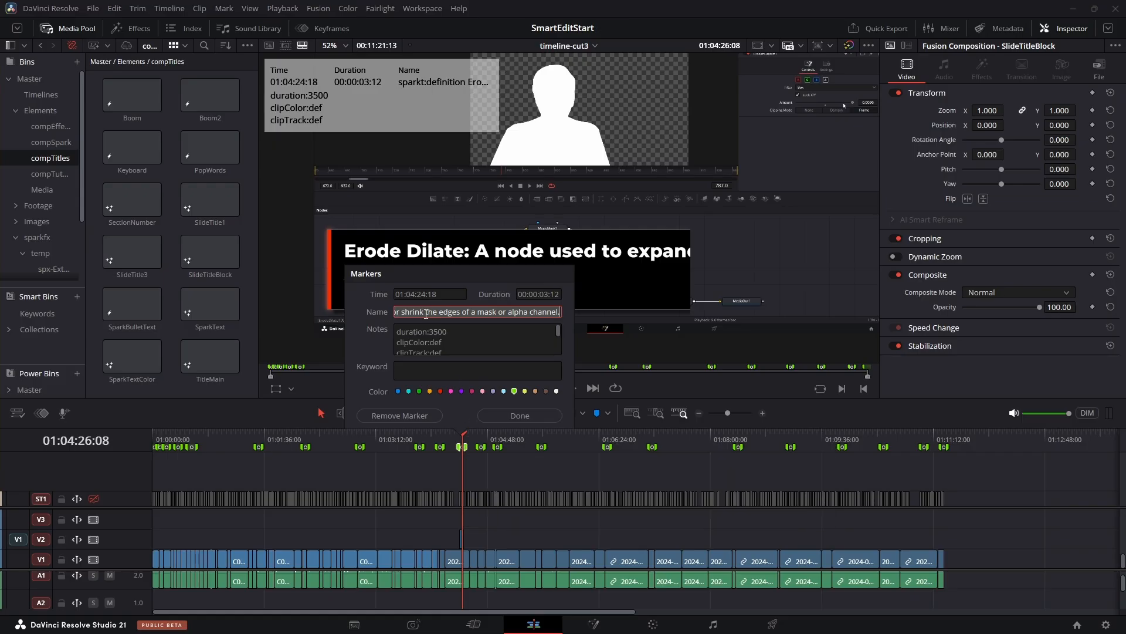
left_click_drag(411, 312, 370, 307)
left_click_drag(500, 311, 381, 311)
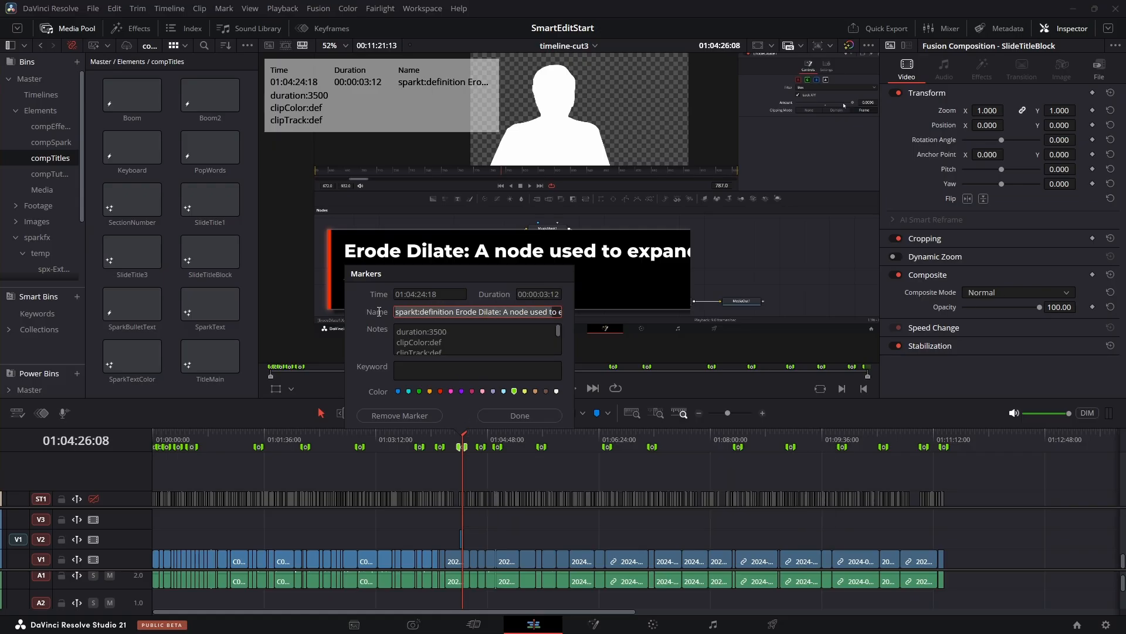
left_click(439, 314)
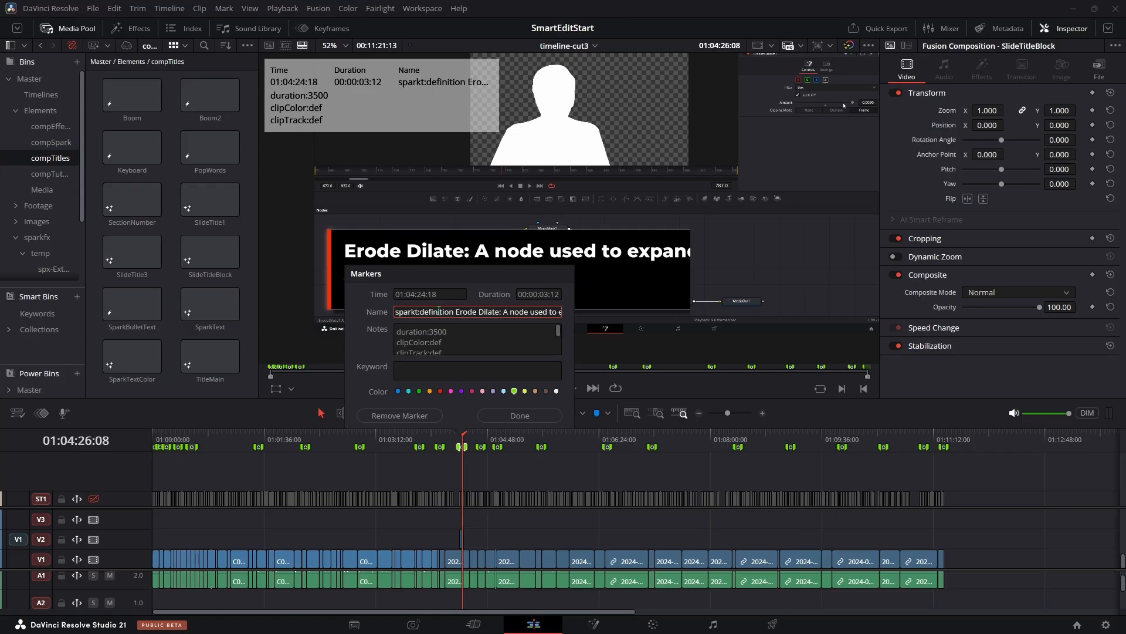
left_click(520, 415)
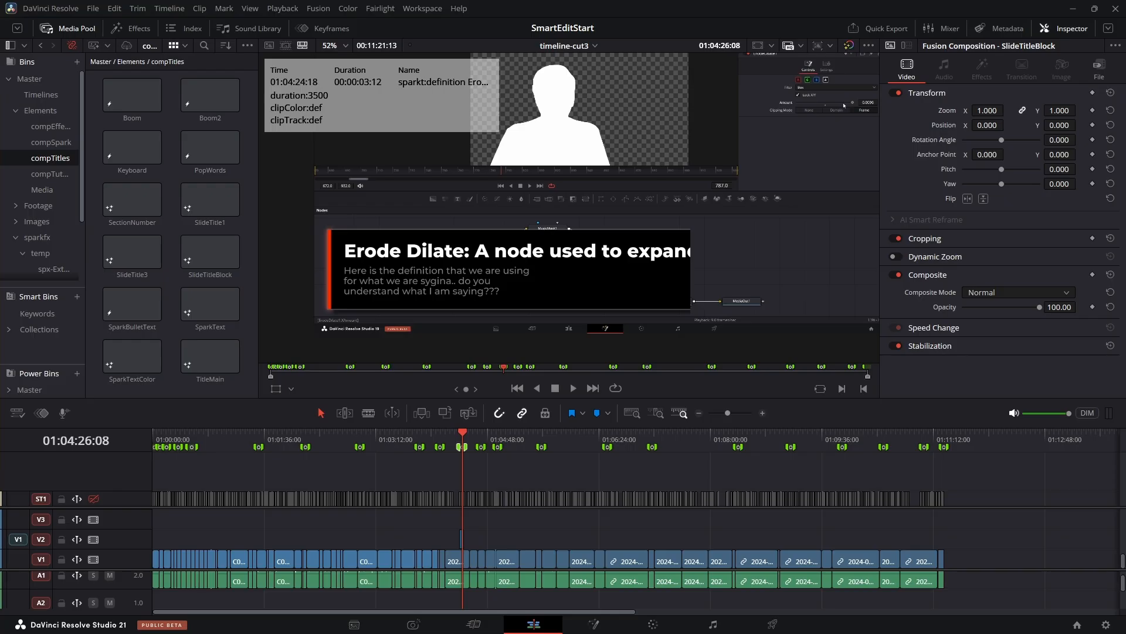
- Switch to SparkFX, start the AI Assistant preview and open the Text Titles skill's customization settings
key("alt+Tab")
left_click(789, 92)
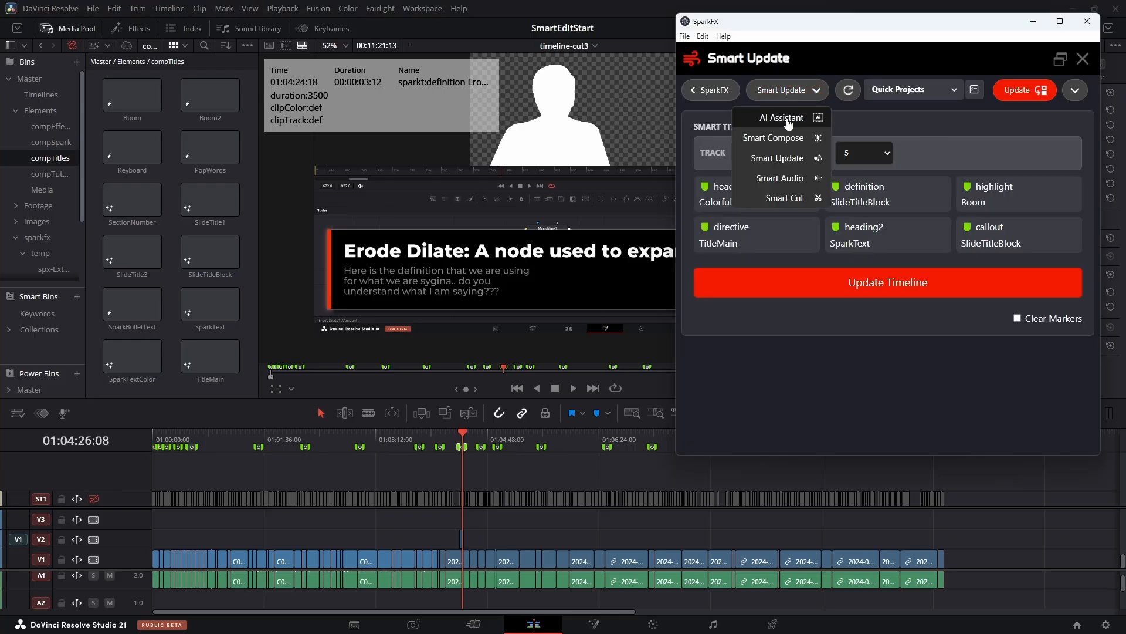
left_click(786, 119)
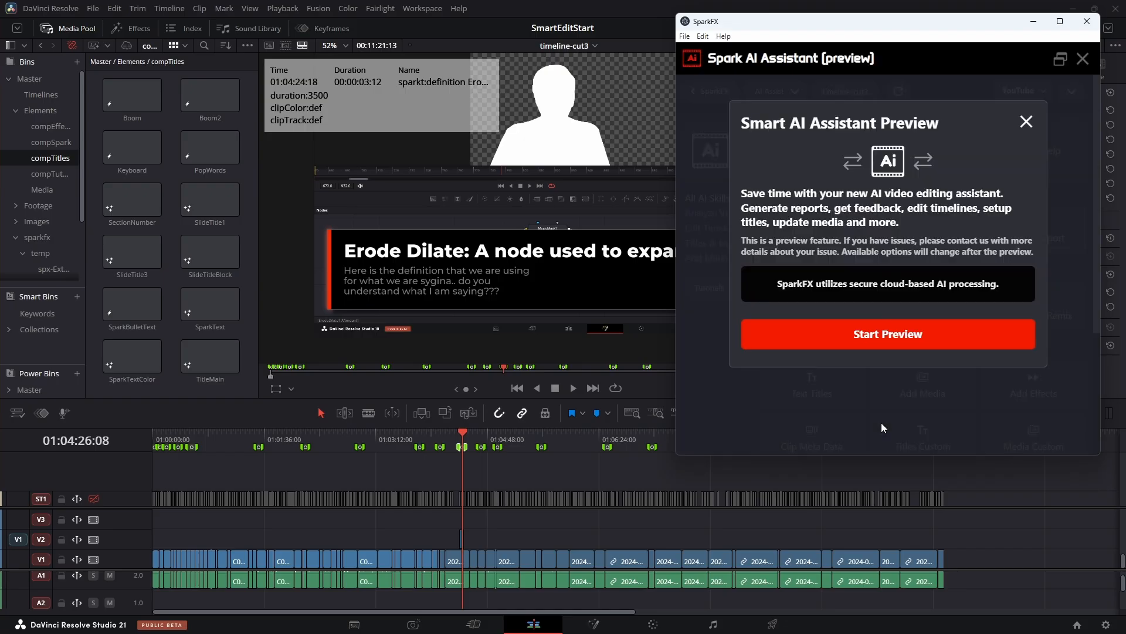
left_click(888, 336)
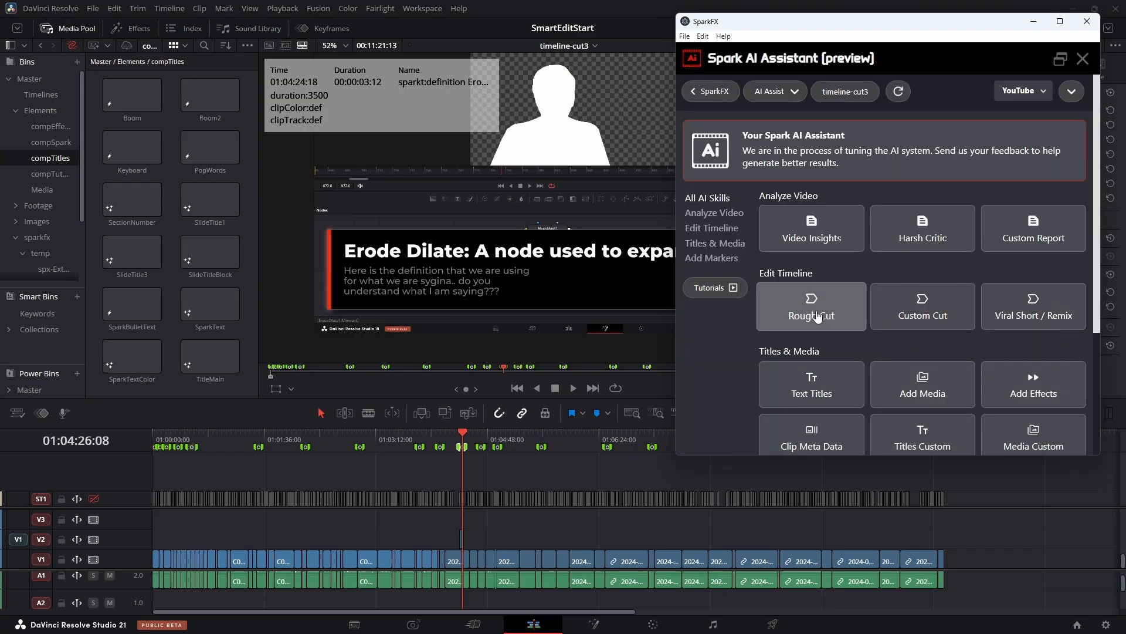
left_click(812, 385)
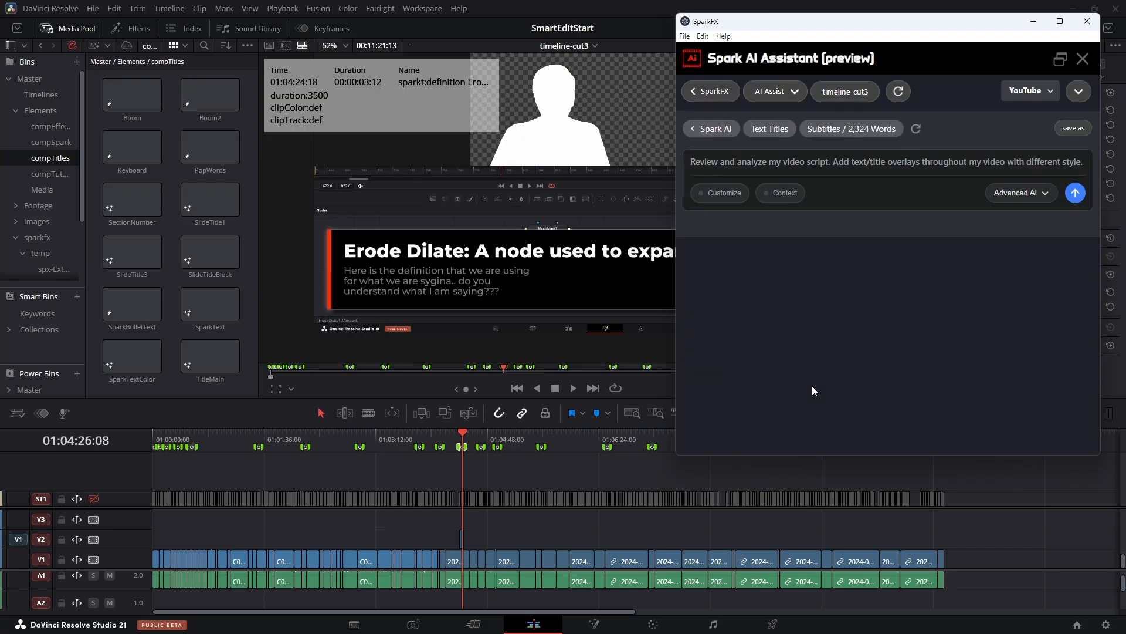
left_click(727, 200)
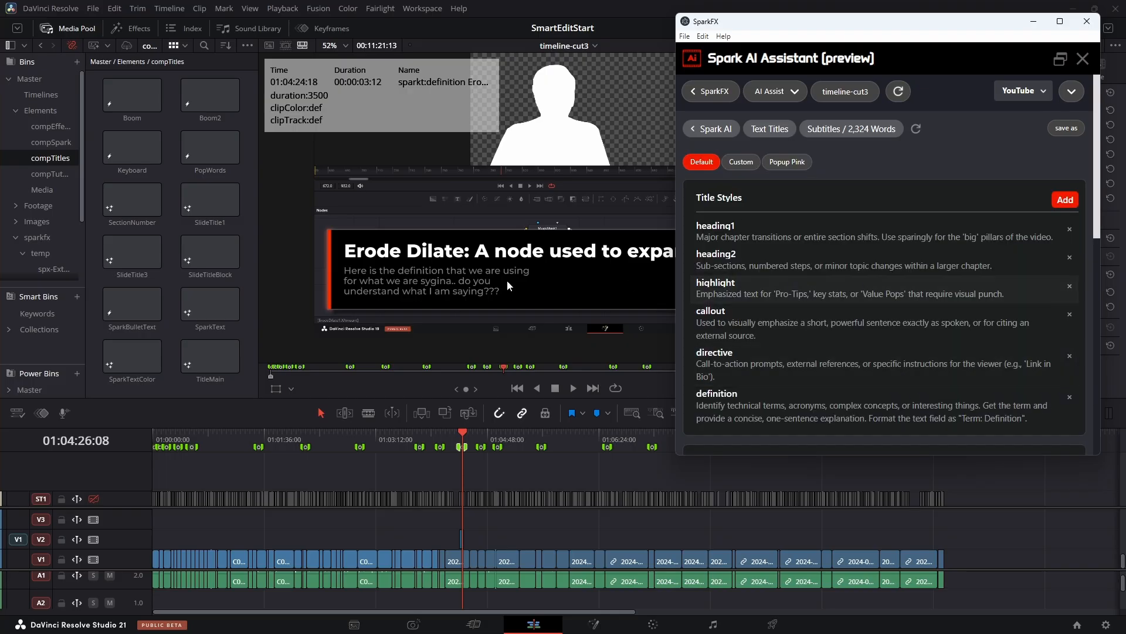
- Change the definition style's ending to: Format the text field as "Term". Set "text2" to the text for the definition. Save it
scroll(781, 311, "down", 1)
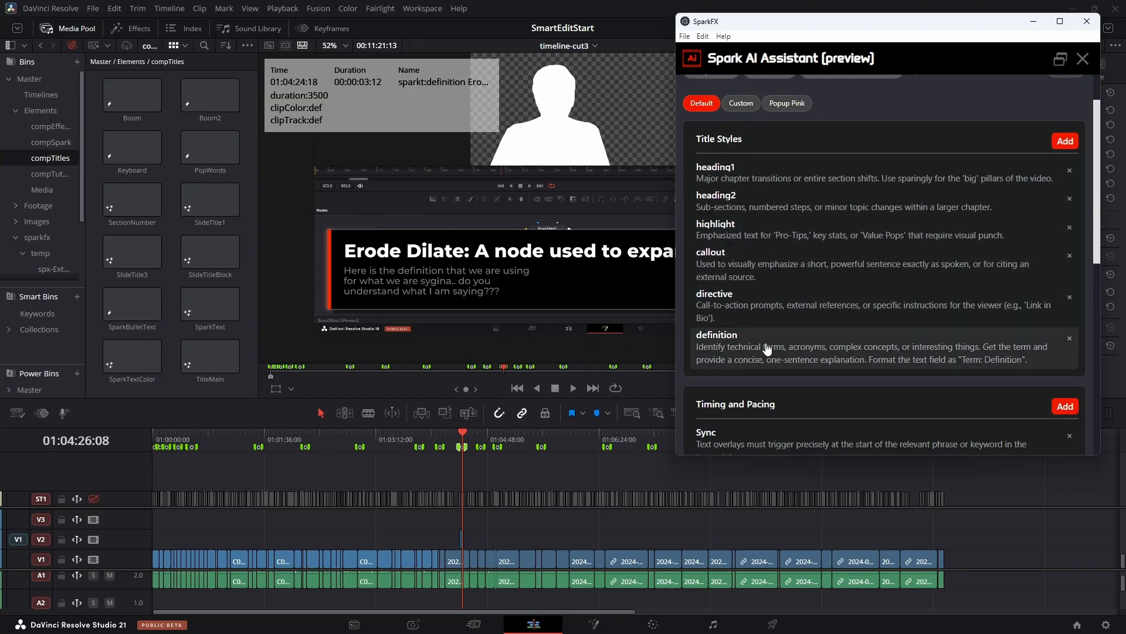
left_click(809, 348)
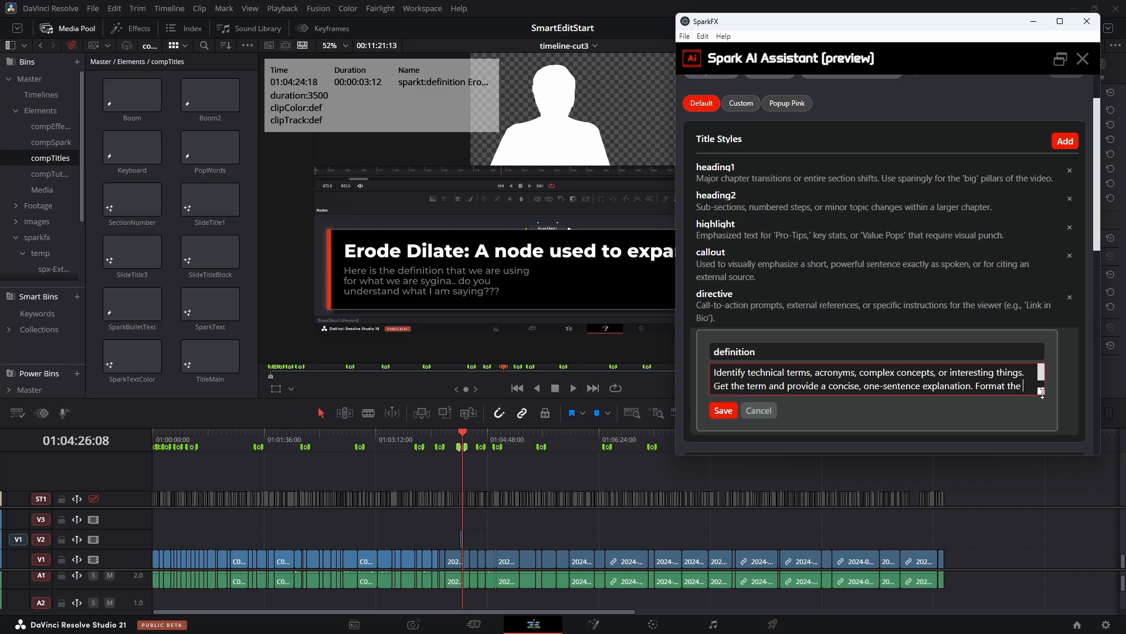
scroll(1042, 392, "down", 1)
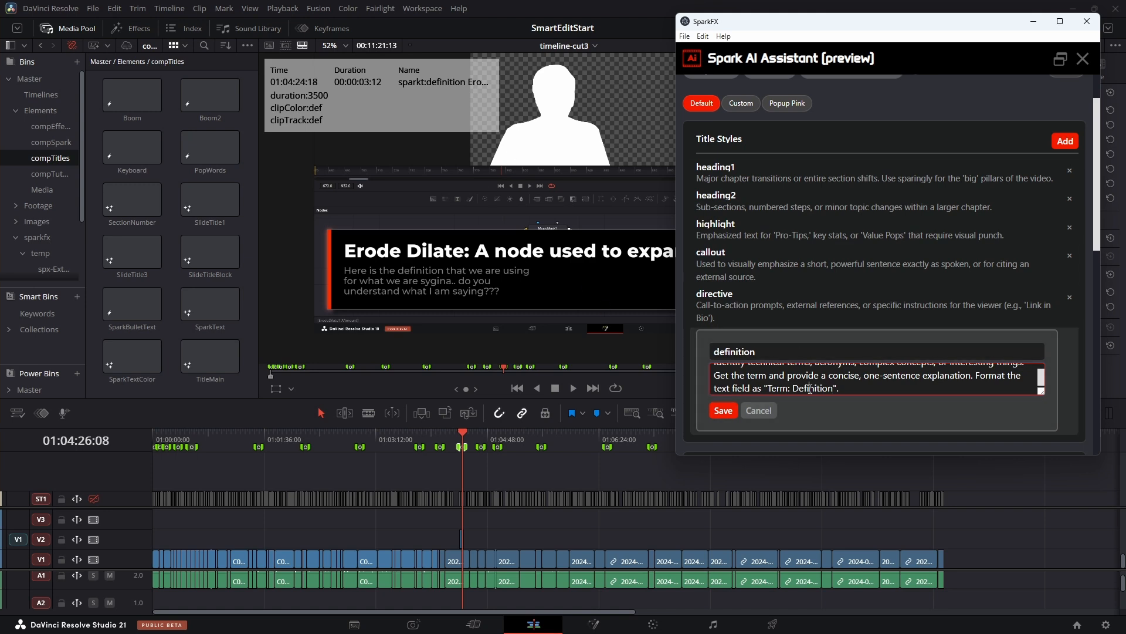
key("Delete")
key("Delete")
key("Delete")
key("Delete")
key("Delete")
key("Delete")
key("Delete")
key("Delete")
key("Delete")
type("o the text for hte")
key("BackSpace")
key("BackSpace")
type("the definition.")
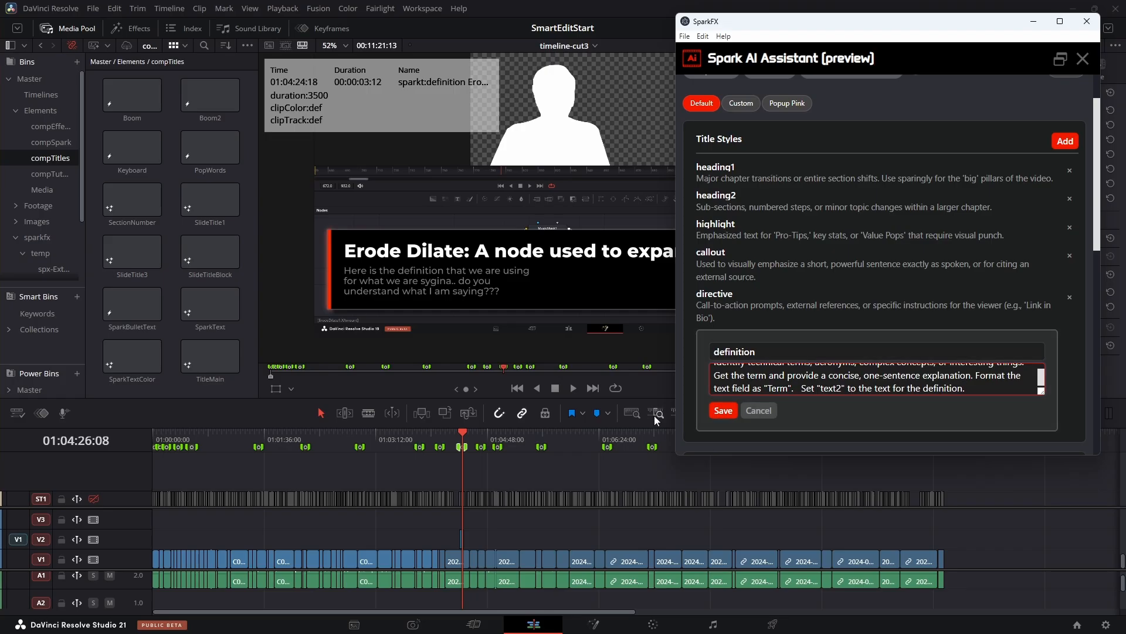
left_click(723, 410)
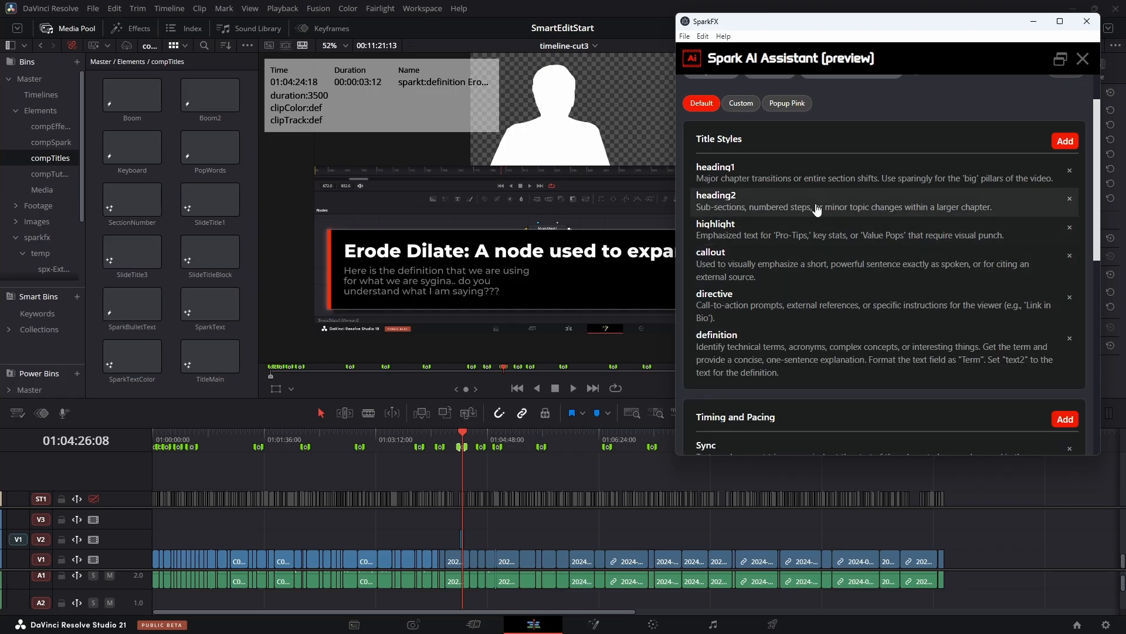
- Save the customized Text Titles settings as a new skill named New Skill Set
scroll(822, 211, "down", 10)
scroll(819, 262, "up", 9)
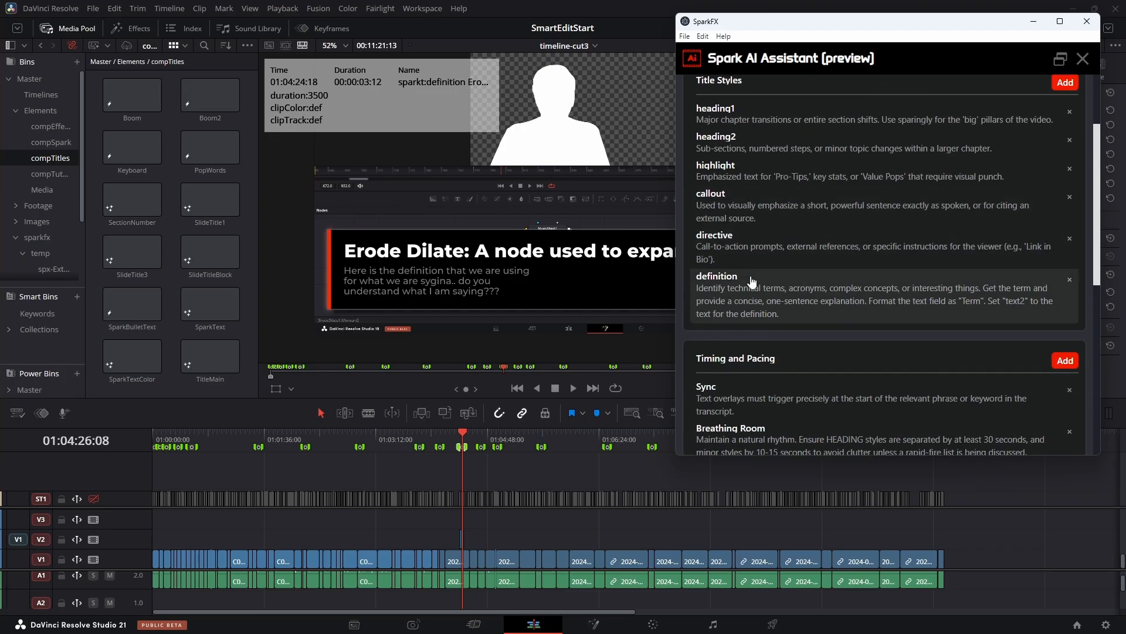
scroll(751, 282, "up", 2)
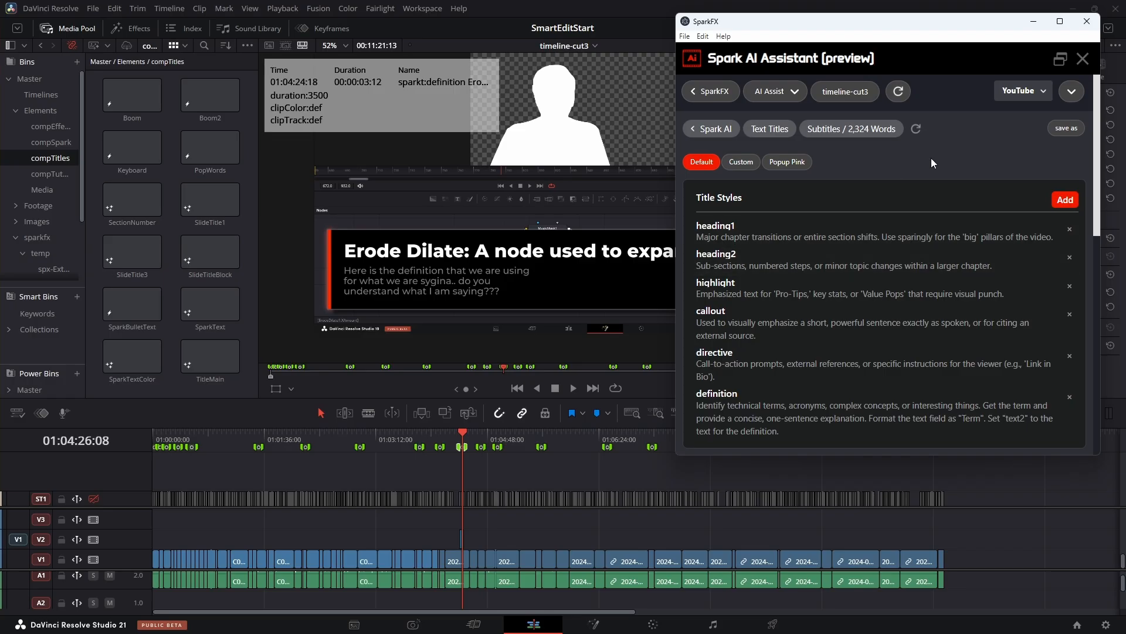
left_click(1066, 129)
left_click(874, 224)
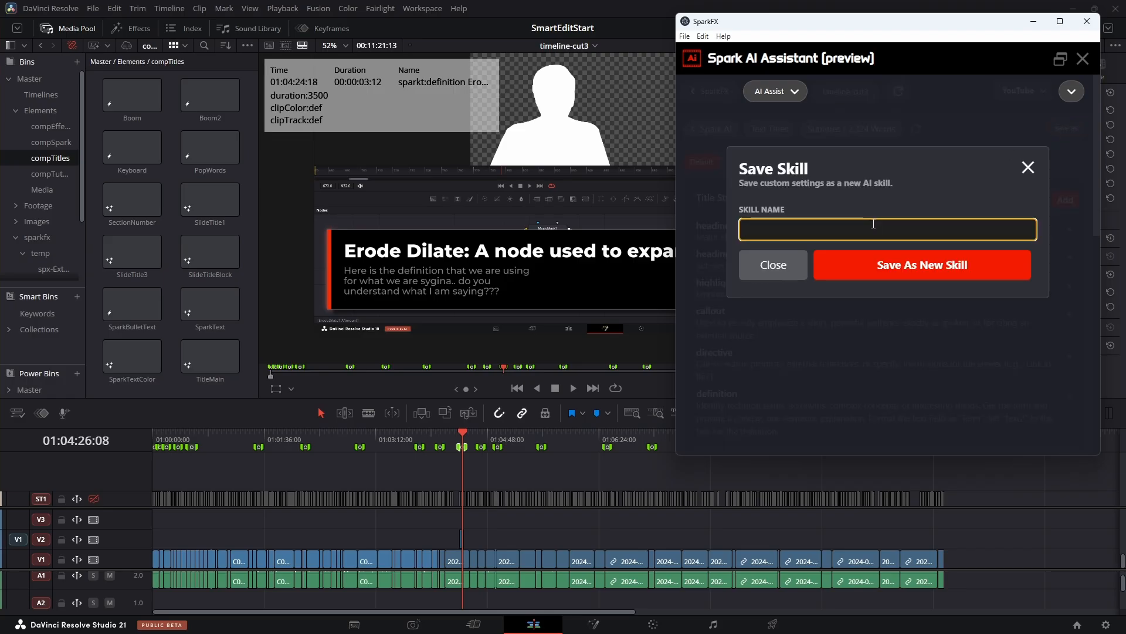
type("New  Skill Set")
left_click(875, 262)
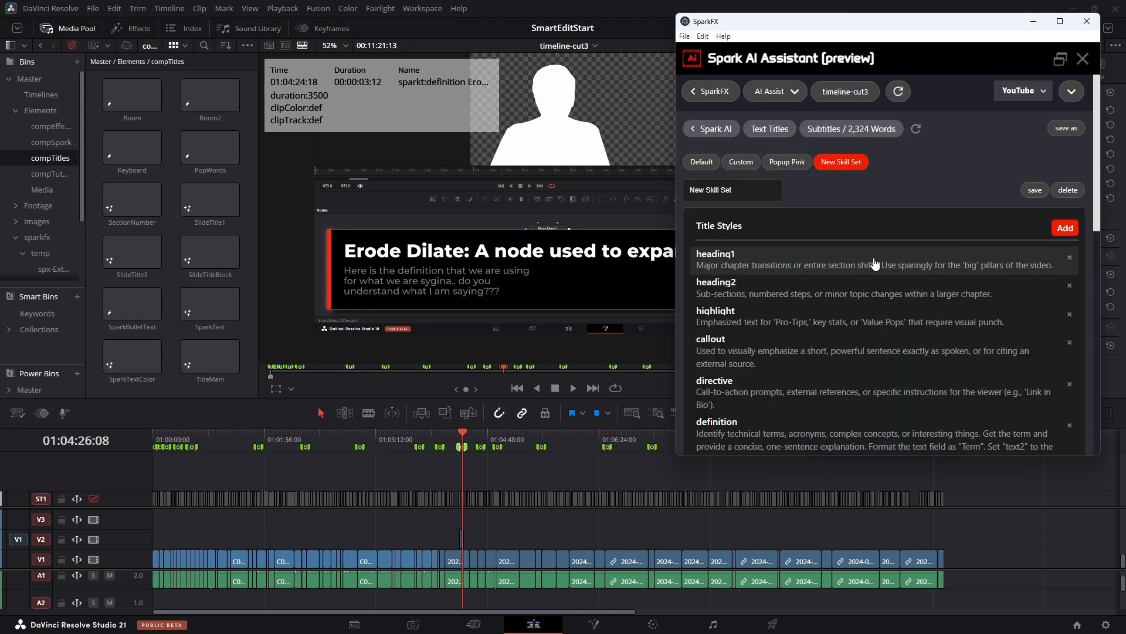
- Reopen the Text Titles customization with New Skill Set, run the AI title analysis and review the generated definition entries
left_click(784, 162)
left_click(701, 162)
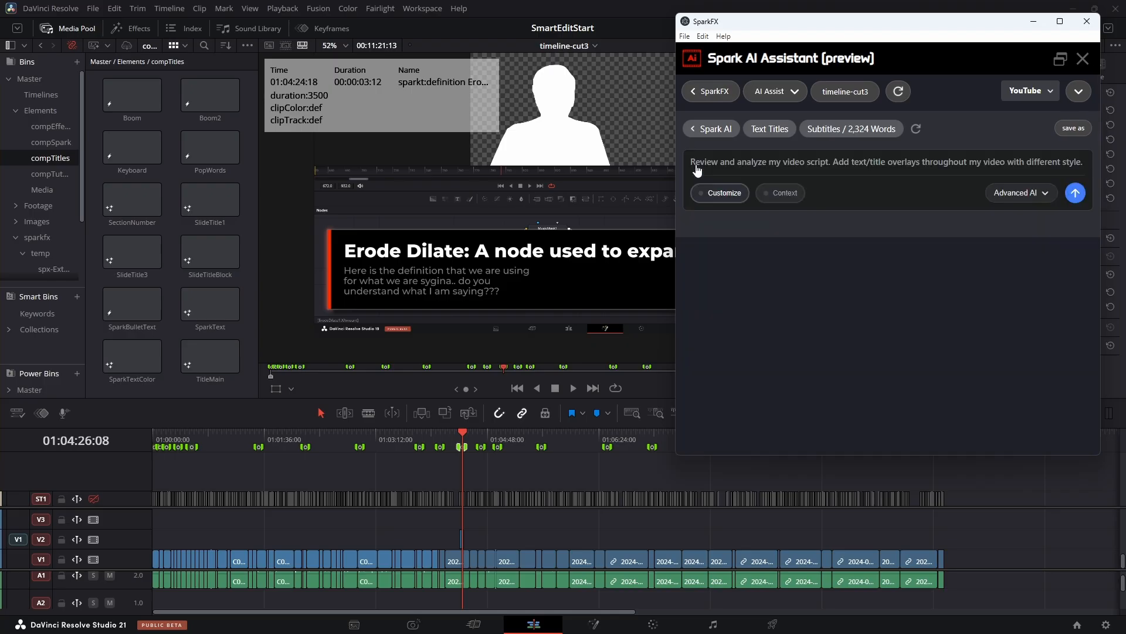
left_click(712, 196)
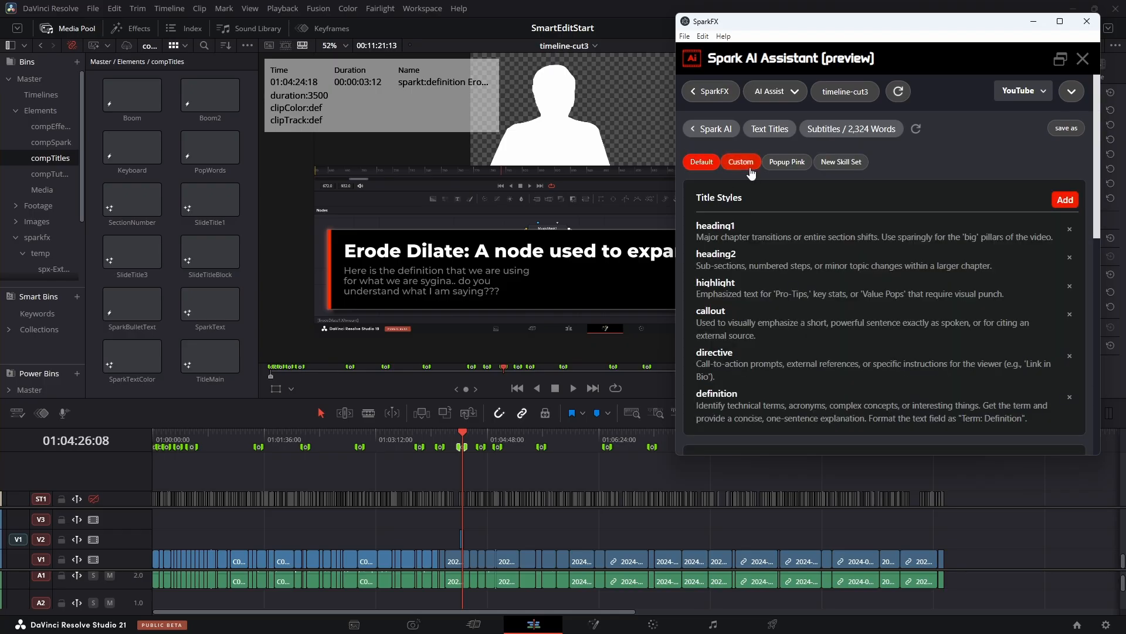
left_click(841, 162)
scroll(853, 287, "down", 3)
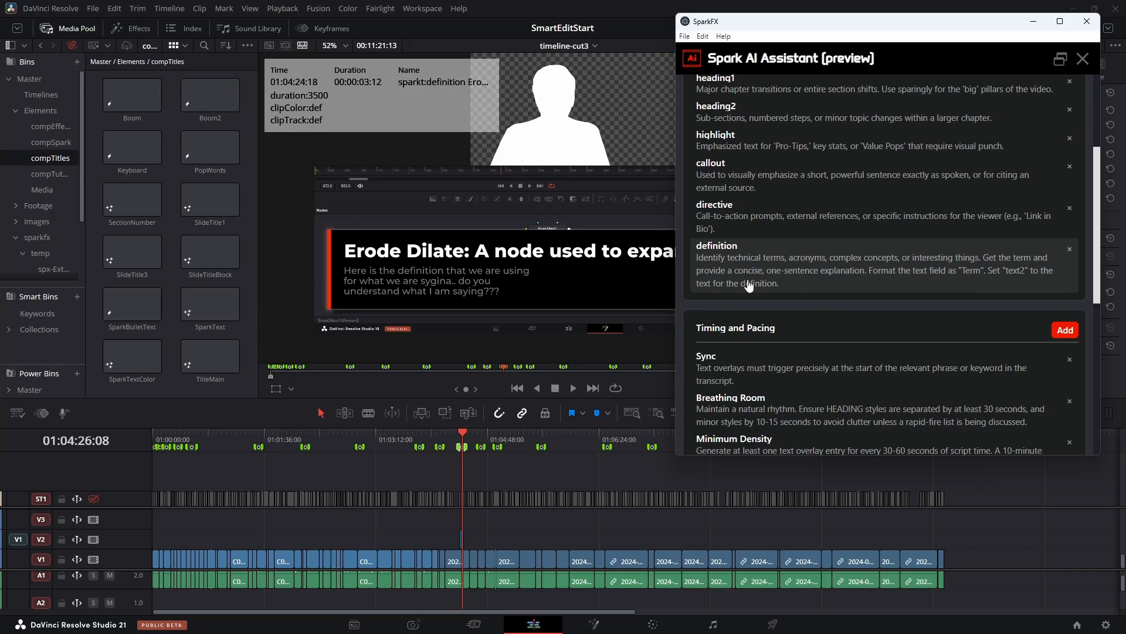
scroll(799, 282, "down", 6)
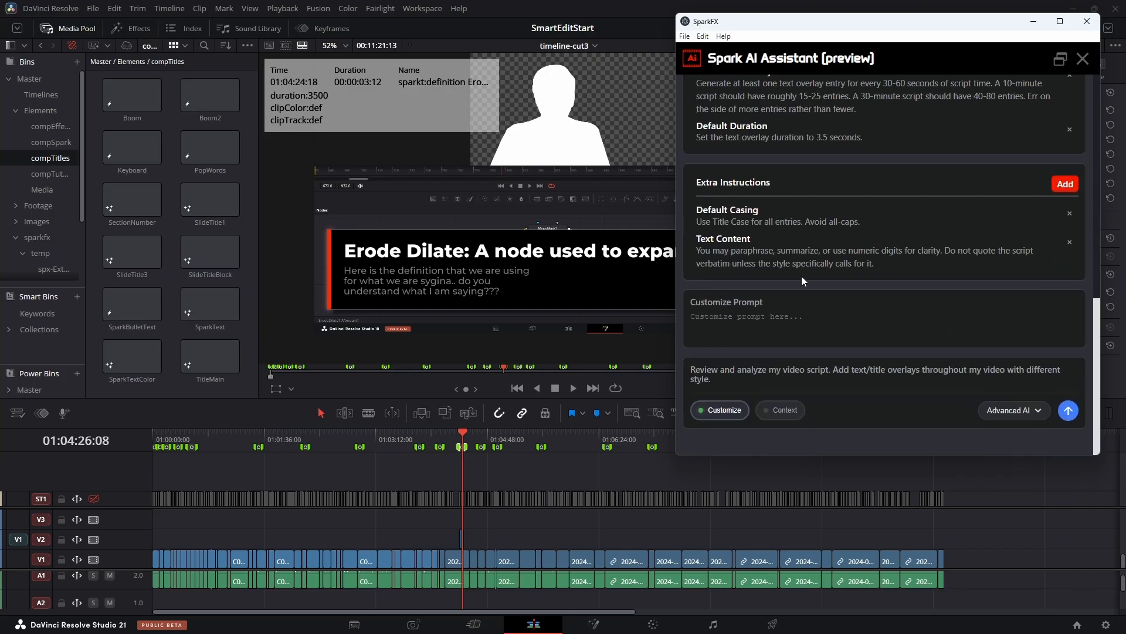
left_click(1069, 411)
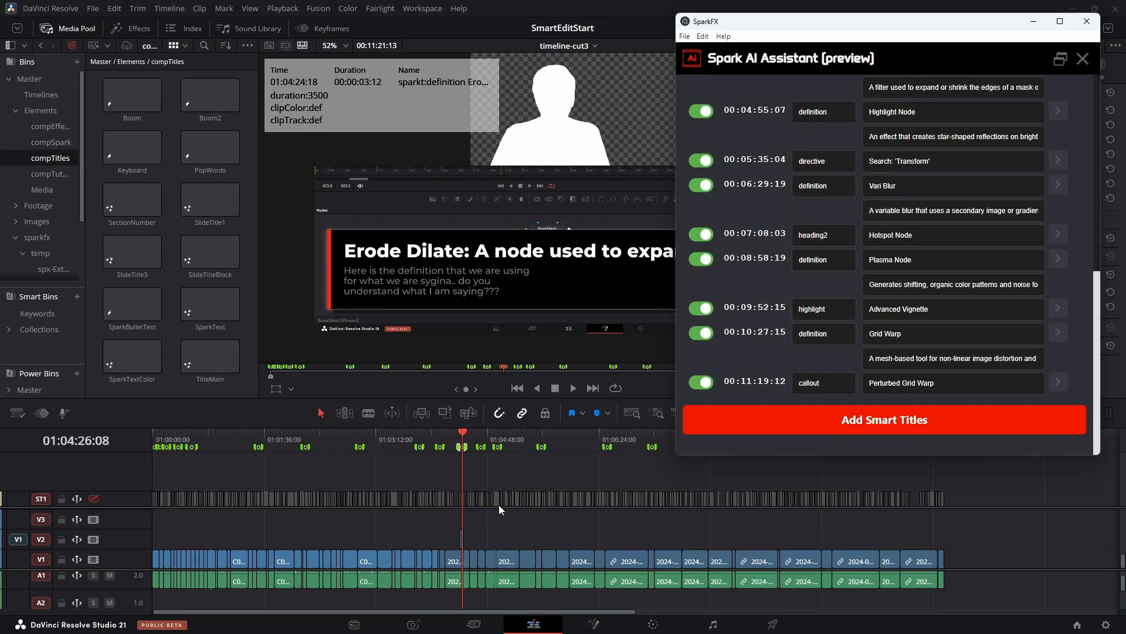
scroll(783, 270, "up", 10)
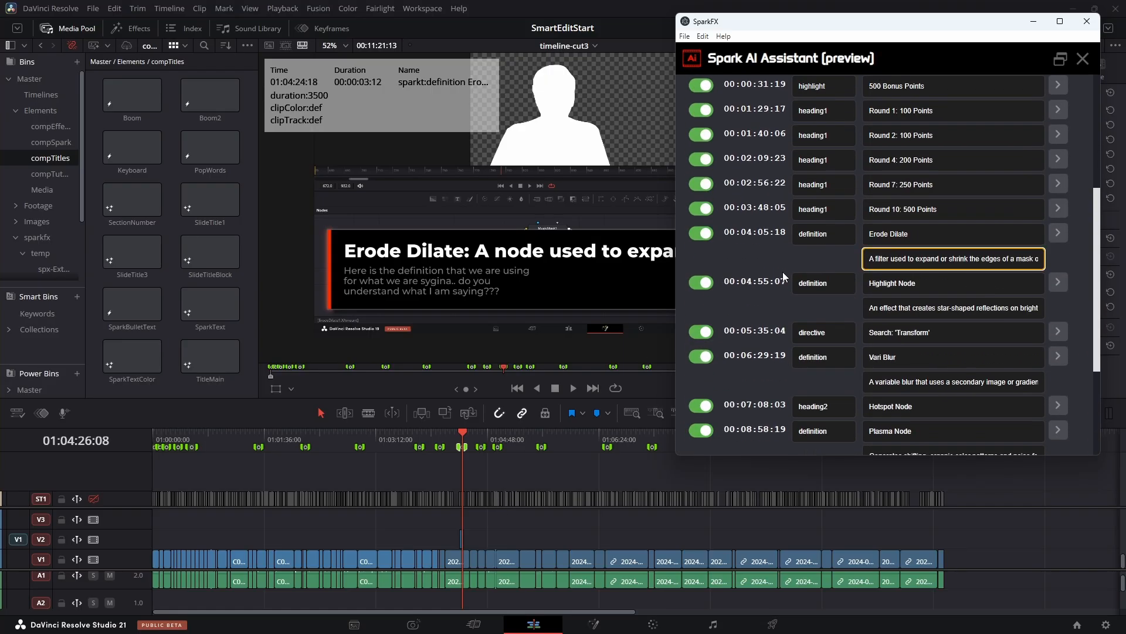
scroll(784, 274, "down", 3)
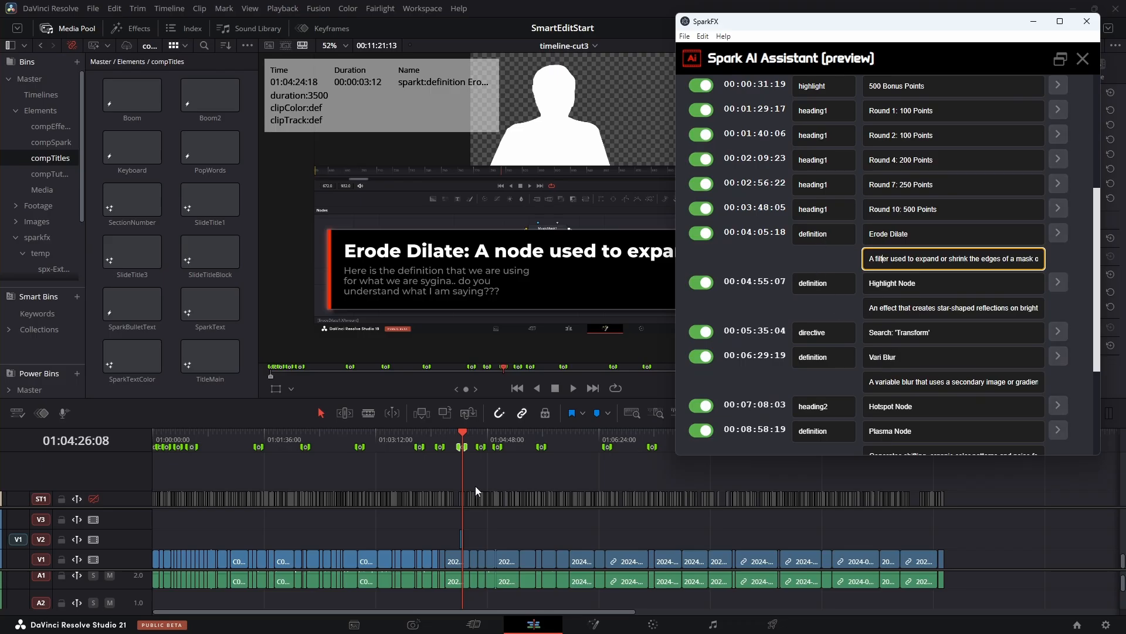
- Delete all existing markers from the timeline in DaVinci Resolve
left_click(554, 475)
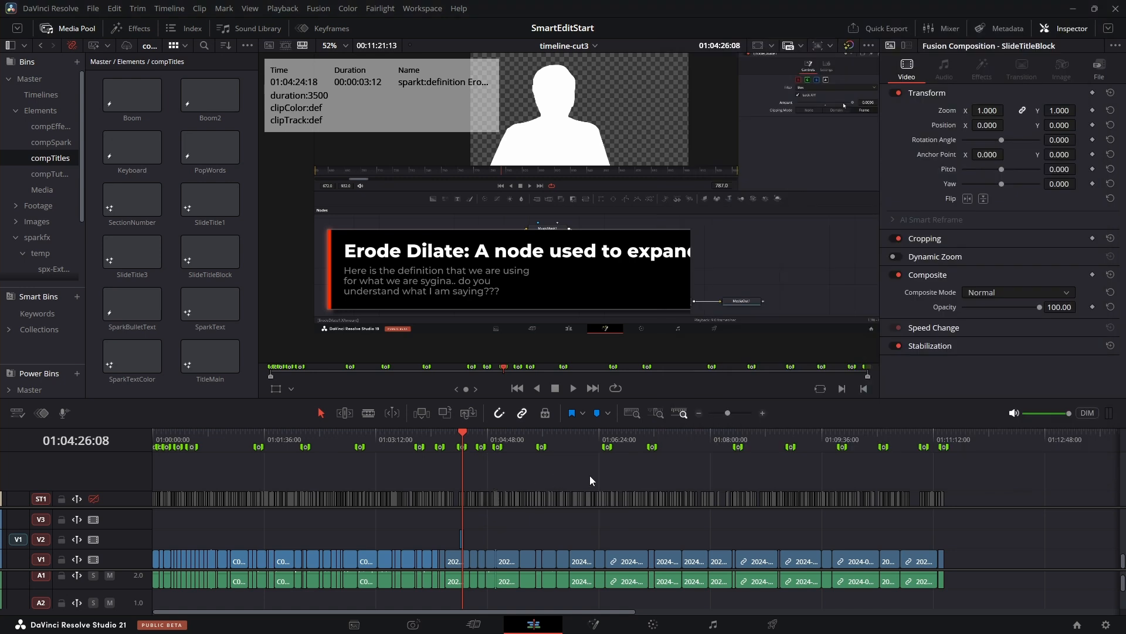
scroll(704, 470, "down", 2)
mouse_move(652, 471)
left_mouse_down()
mouse_move(377, 446)
mouse_move(145, 443)
left_mouse_up()
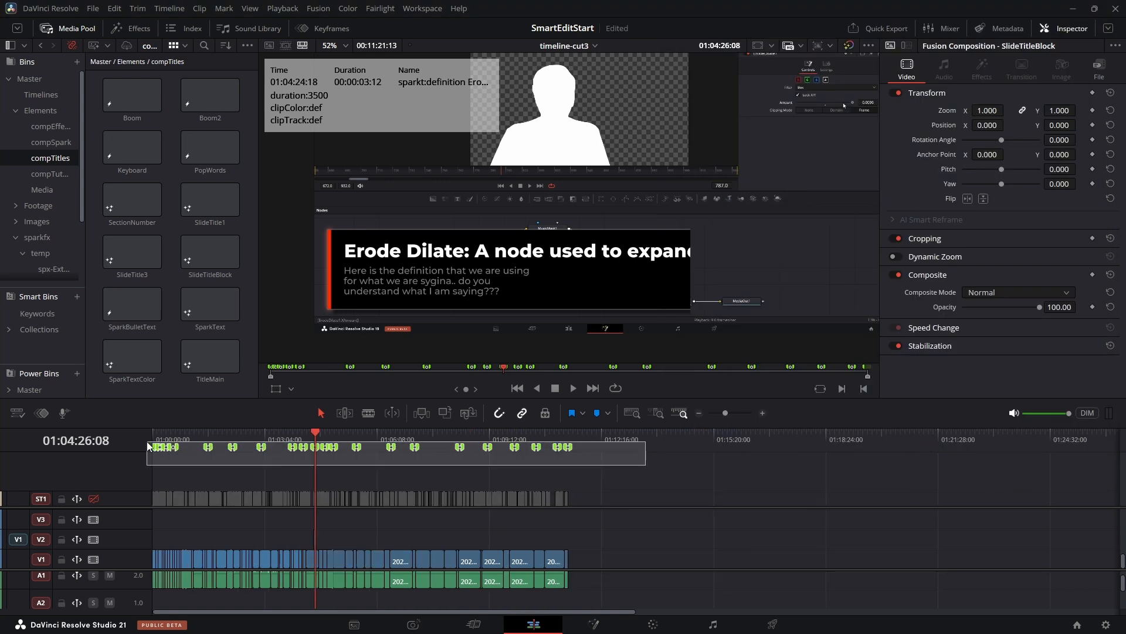
key("Delete")
- Switch to SparkFX, add the generated titles as smart timeline markers and update the timeline with their assigned title styles
key("alt+Tab")
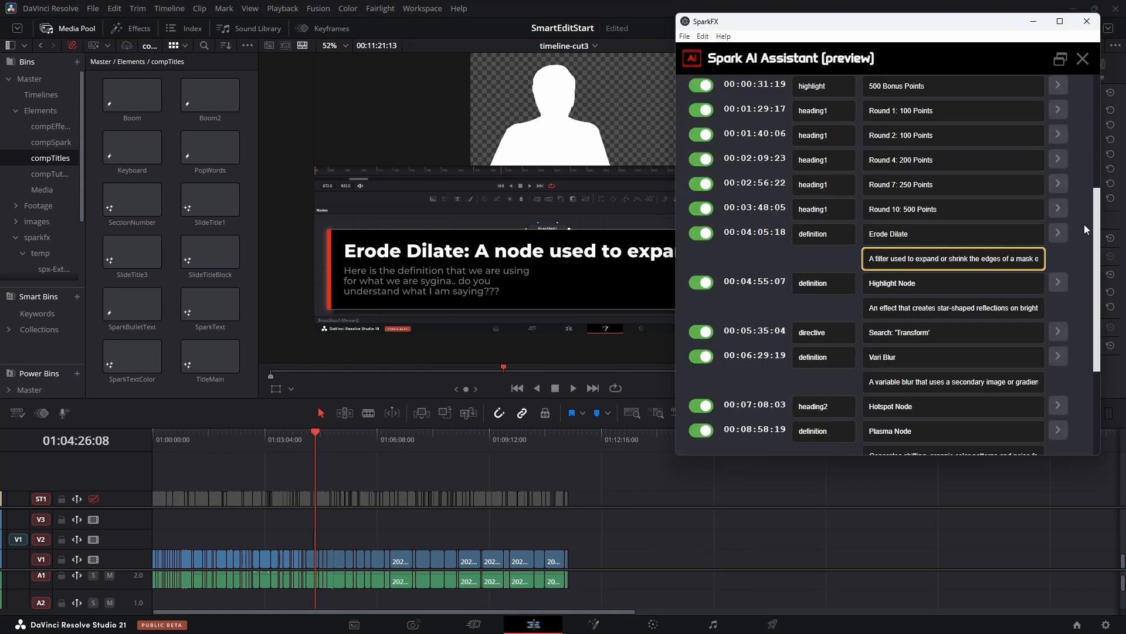
scroll(799, 245, "down", 3)
left_click(859, 419)
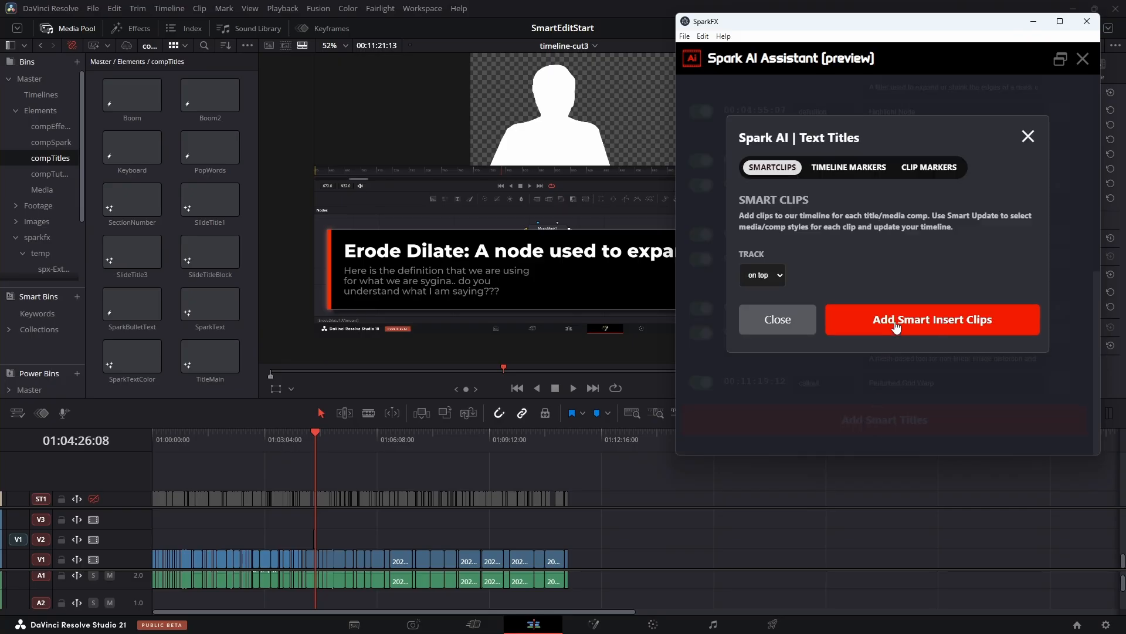
left_click(863, 167)
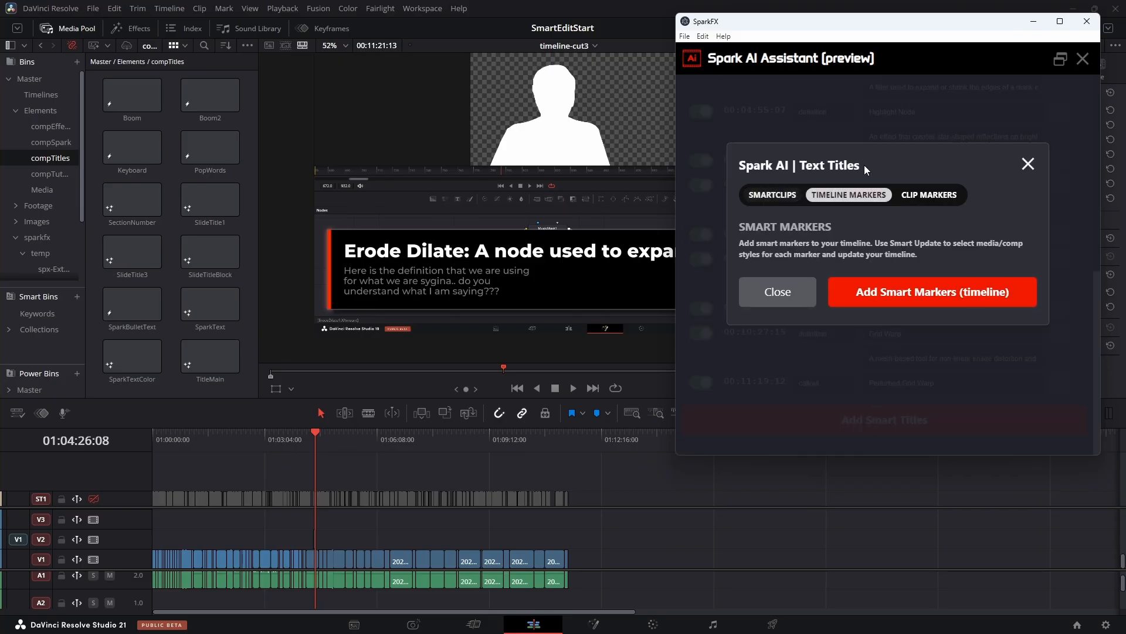
left_click(896, 299)
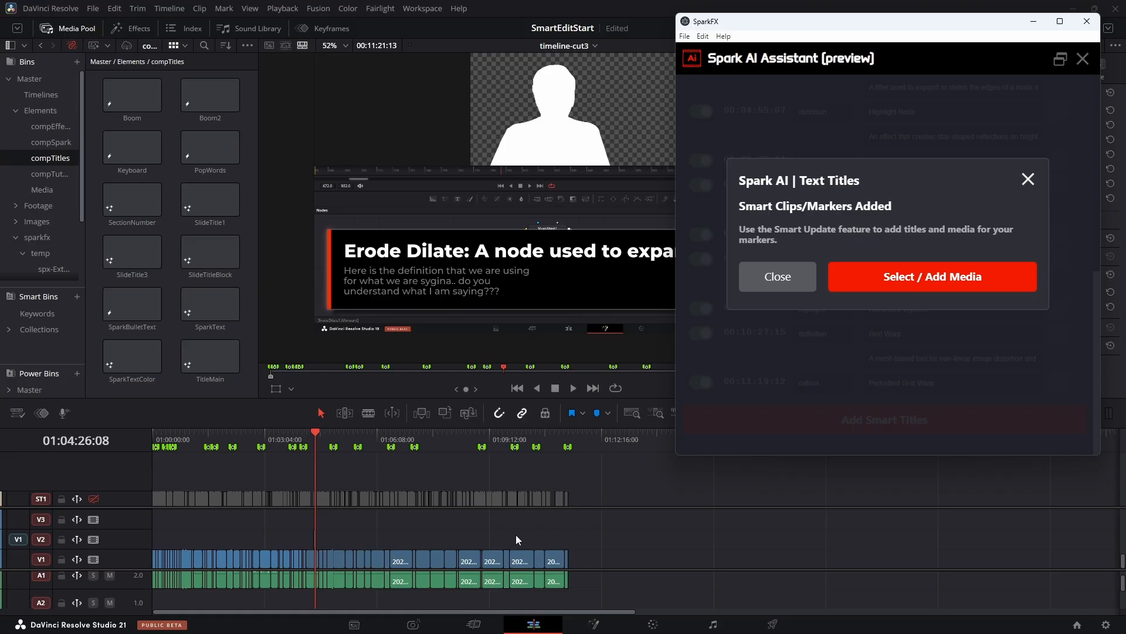
left_click(928, 285)
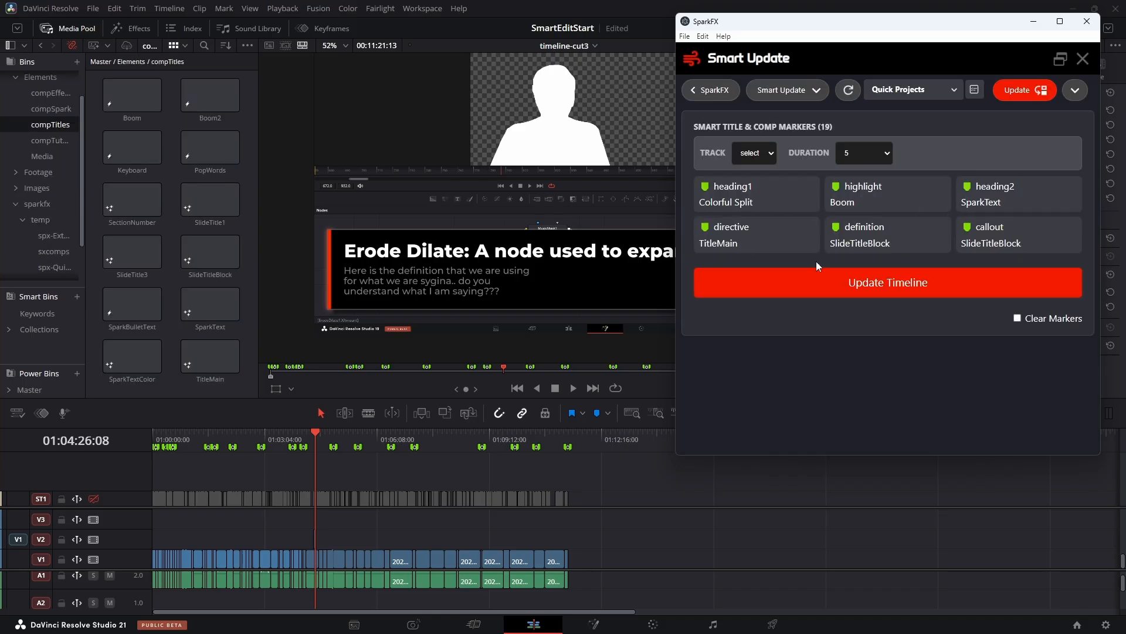
left_click(864, 283)
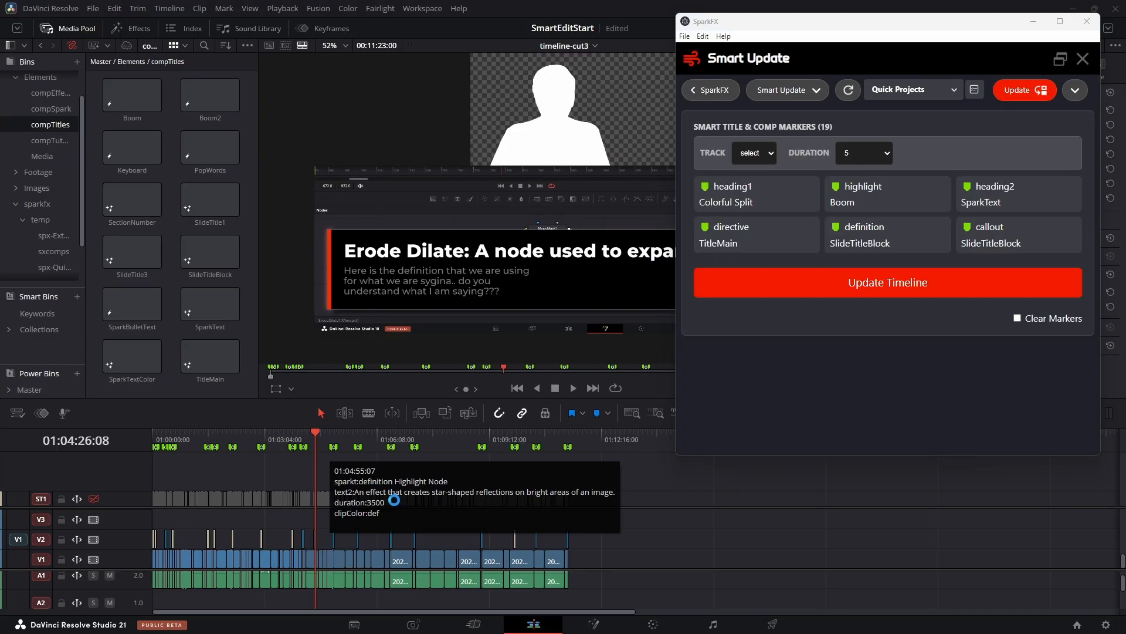
- Examine the name and text2 notes of the definition marker at 01:08:58:19 and close its details
left_click(480, 506)
scroll(479, 506, "up", 3)
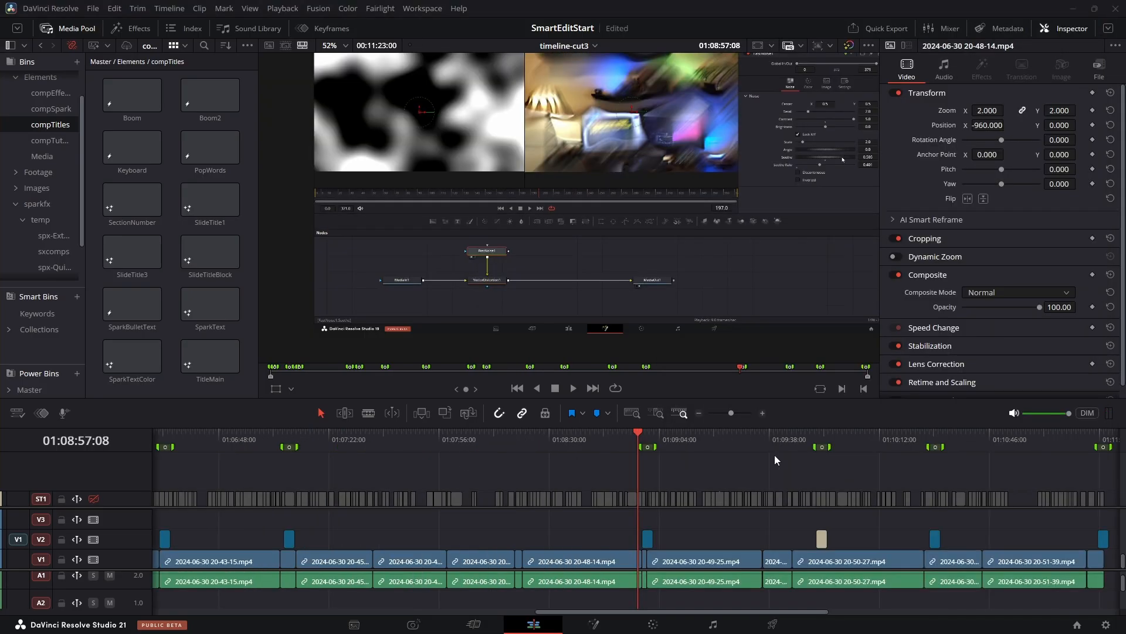
double_click(650, 448)
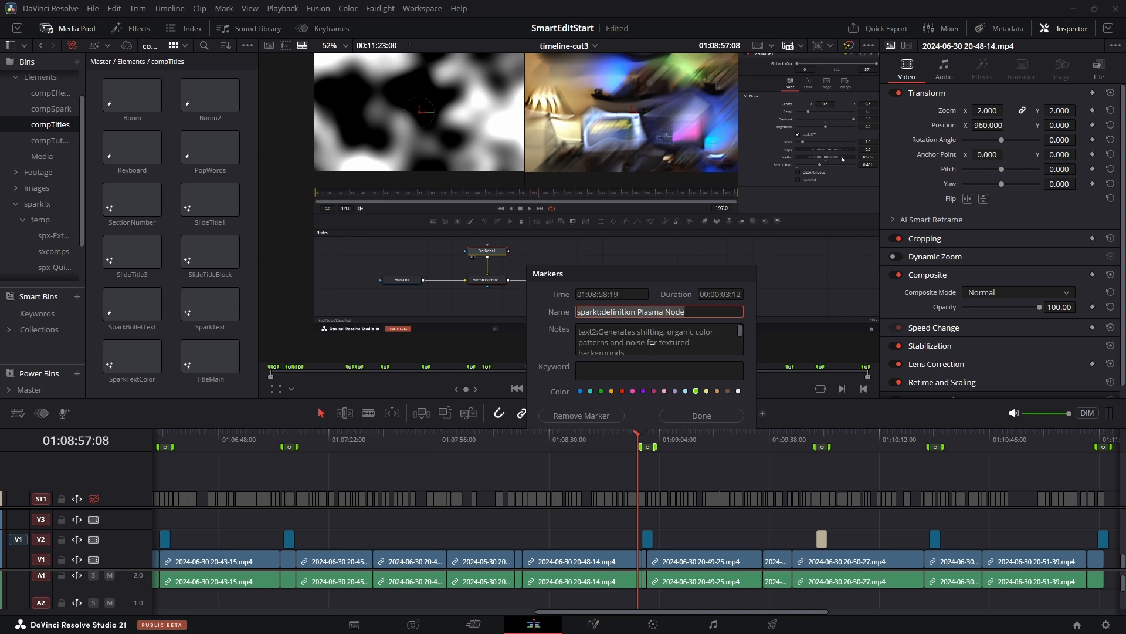
left_click(702, 415)
- Lengthen the Plasma Node title on track V2 to end at about 01:09:08 and play it back from its start
key("space")
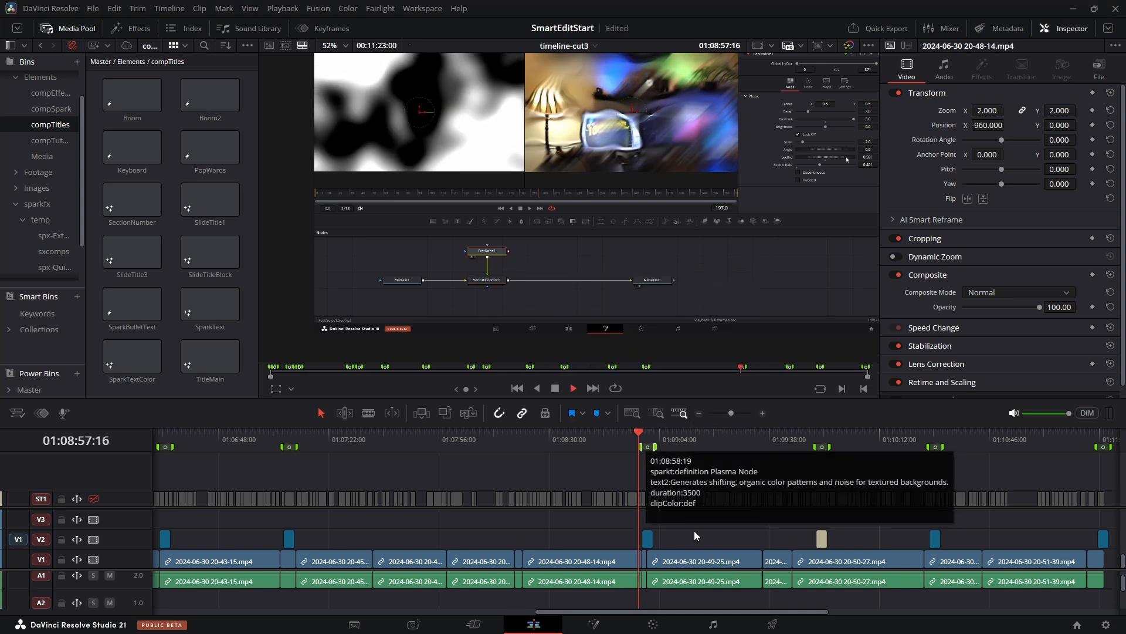
key("space")
scroll(649, 538, "up", 2)
left_click_drag(663, 537, 698, 538)
left_click(643, 444)
key("space")
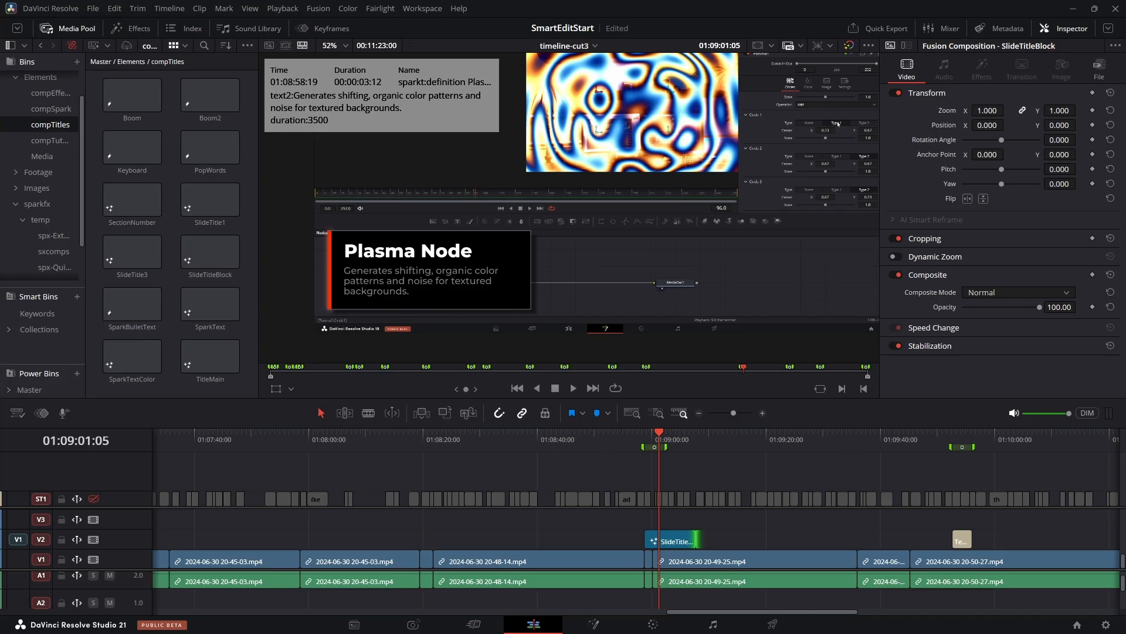
- Switch to SparkFX, start the AI Assistant and open the Text Titles customization with New Skill Set
key("alt+Tab")
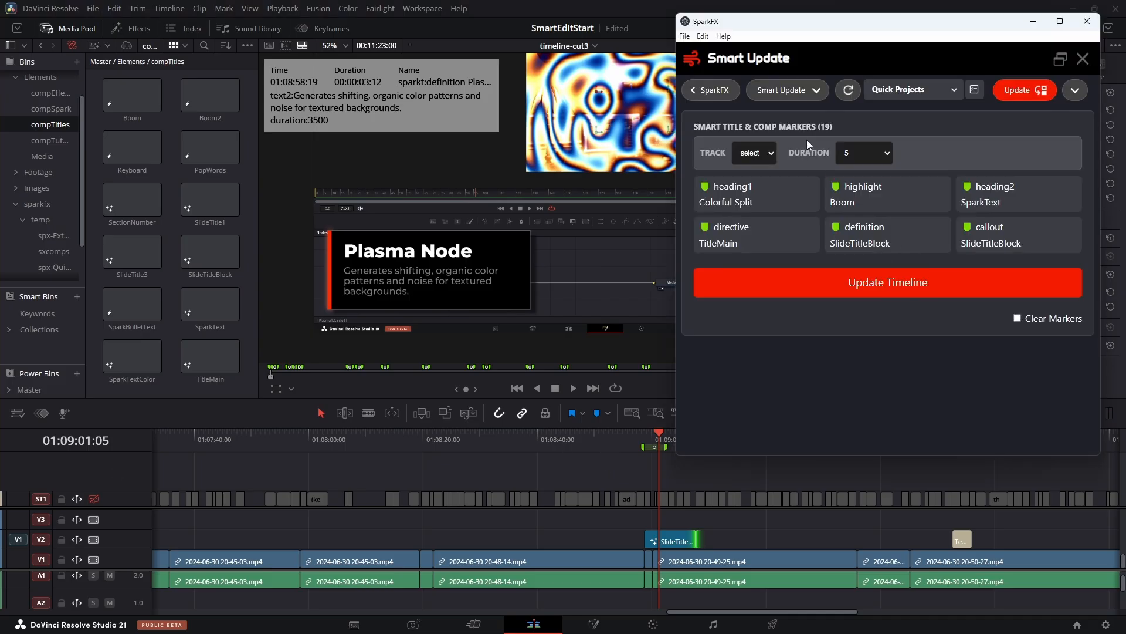
left_click(795, 91)
left_click(794, 120)
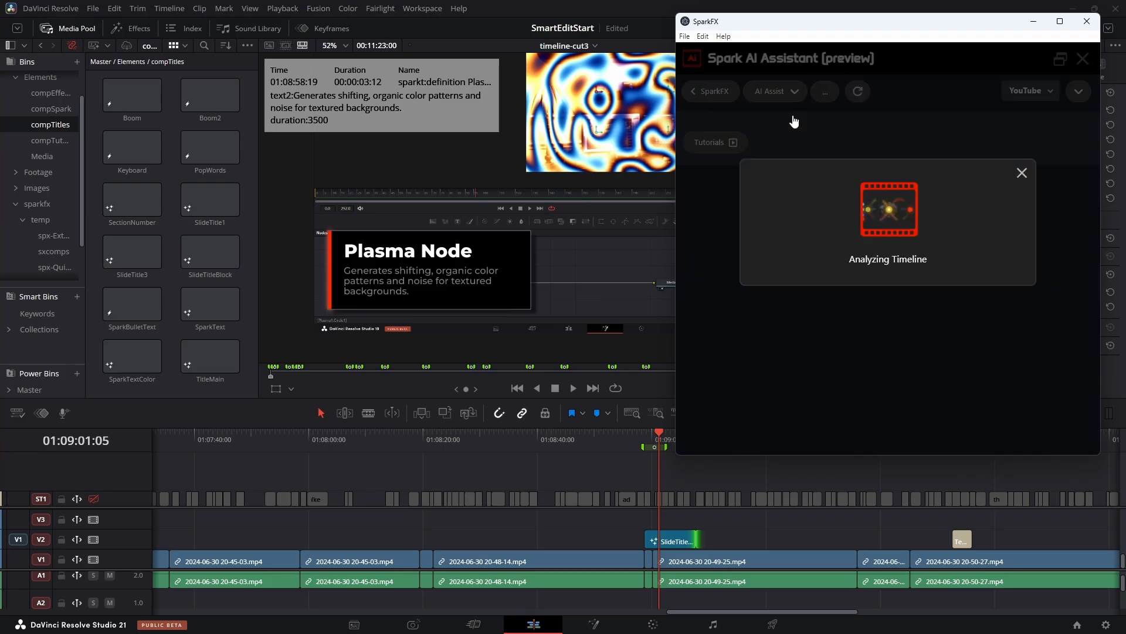
left_click(813, 383)
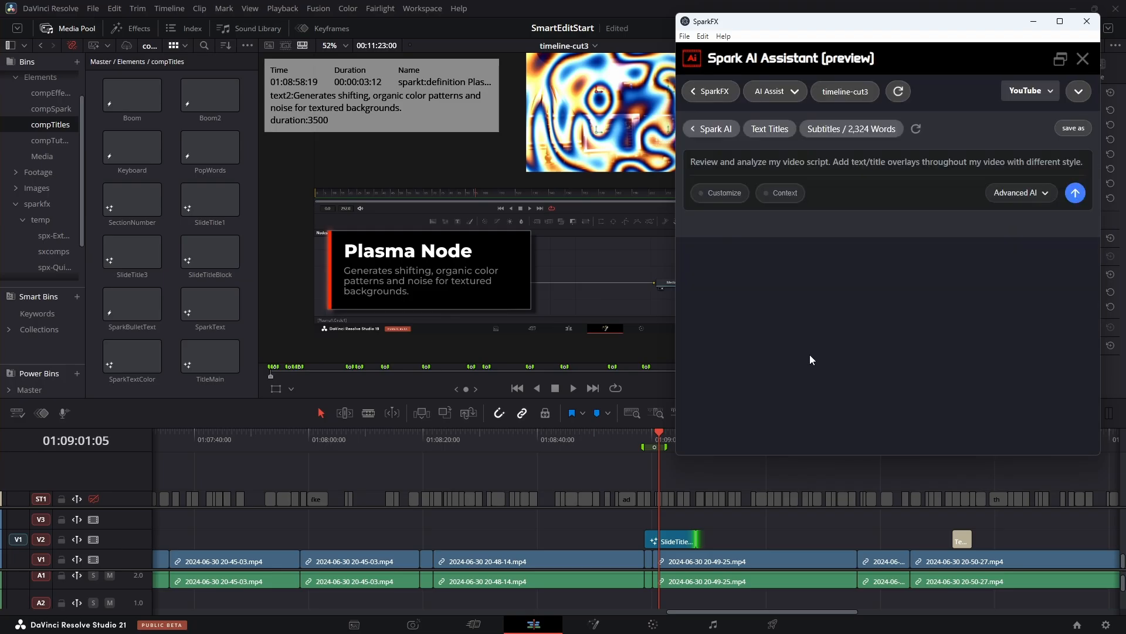
left_click(720, 193)
left_click(842, 163)
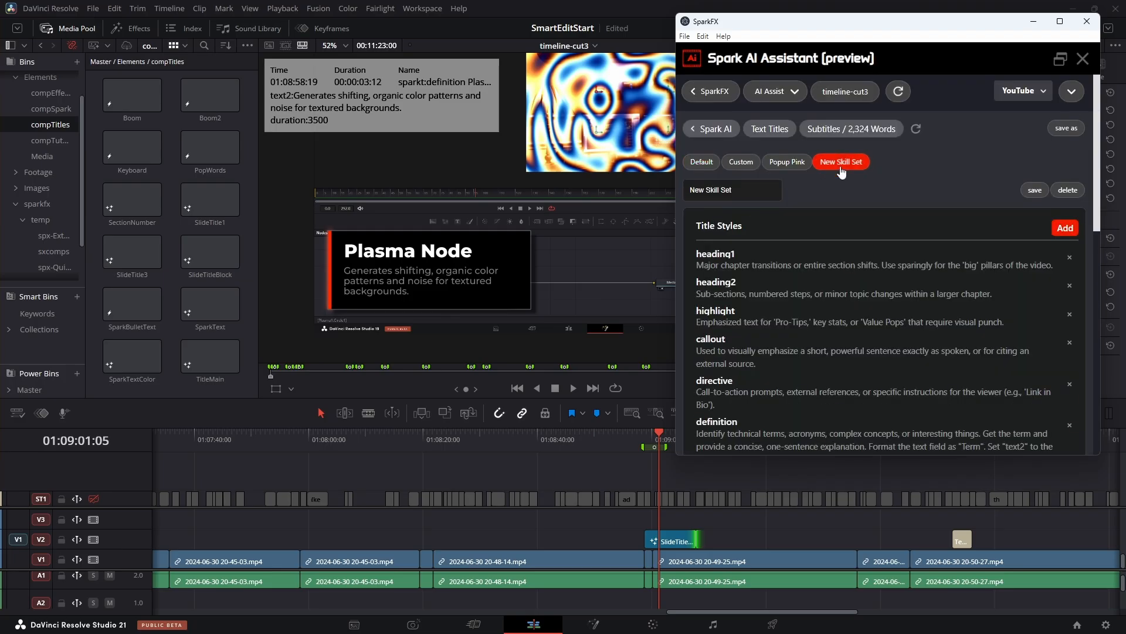
- Change the Default Duration instruction's text overlay duration to 6.5 seconds and look through the other title style instructions
scroll(829, 288, "down", 2)
scroll(830, 288, "down", 5)
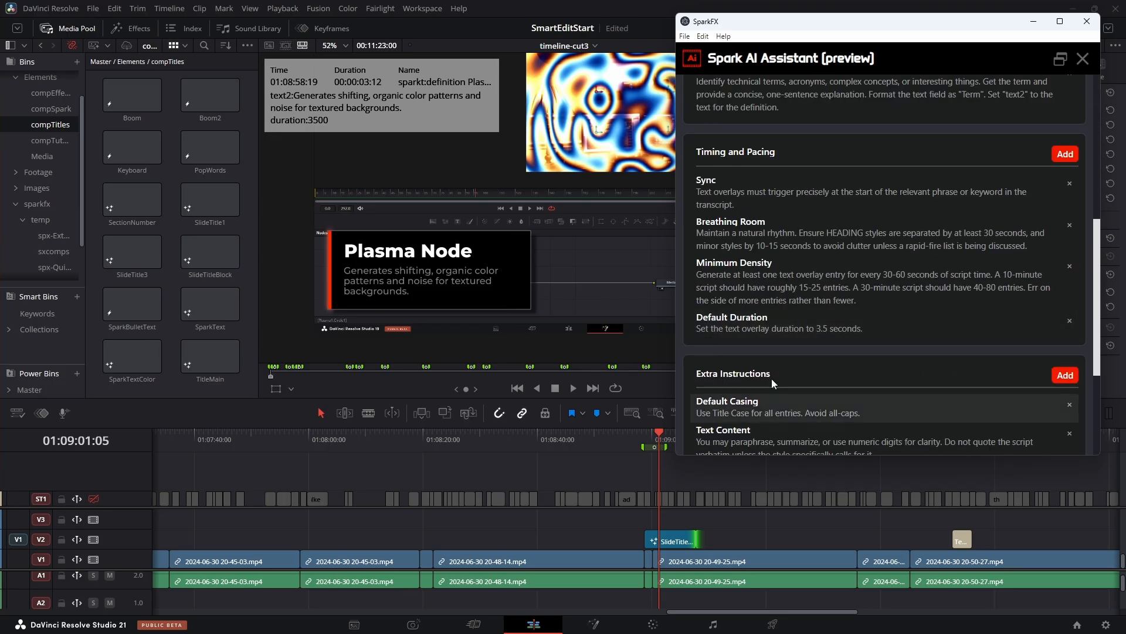
left_click(832, 329)
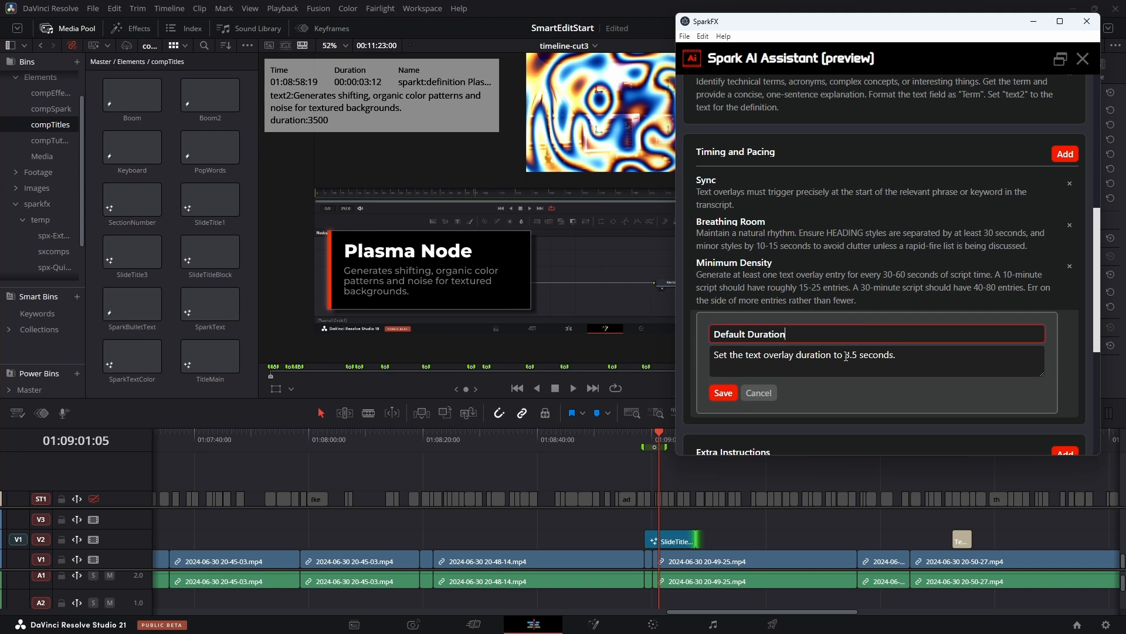
key("BackSpace")
type("6")
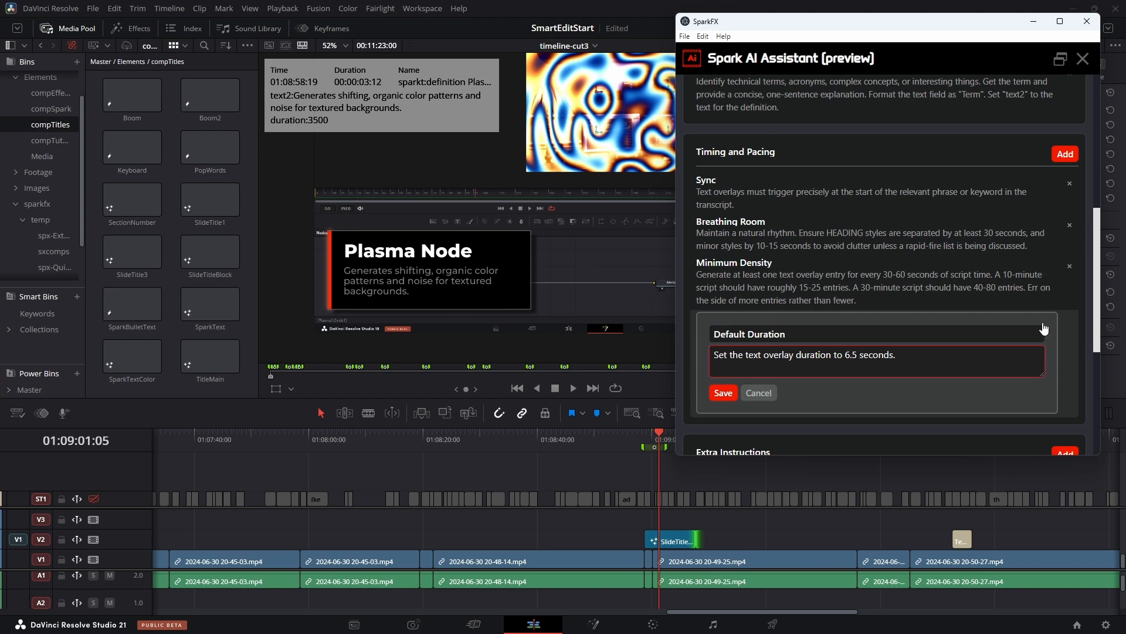
scroll(830, 188, "up", 5)
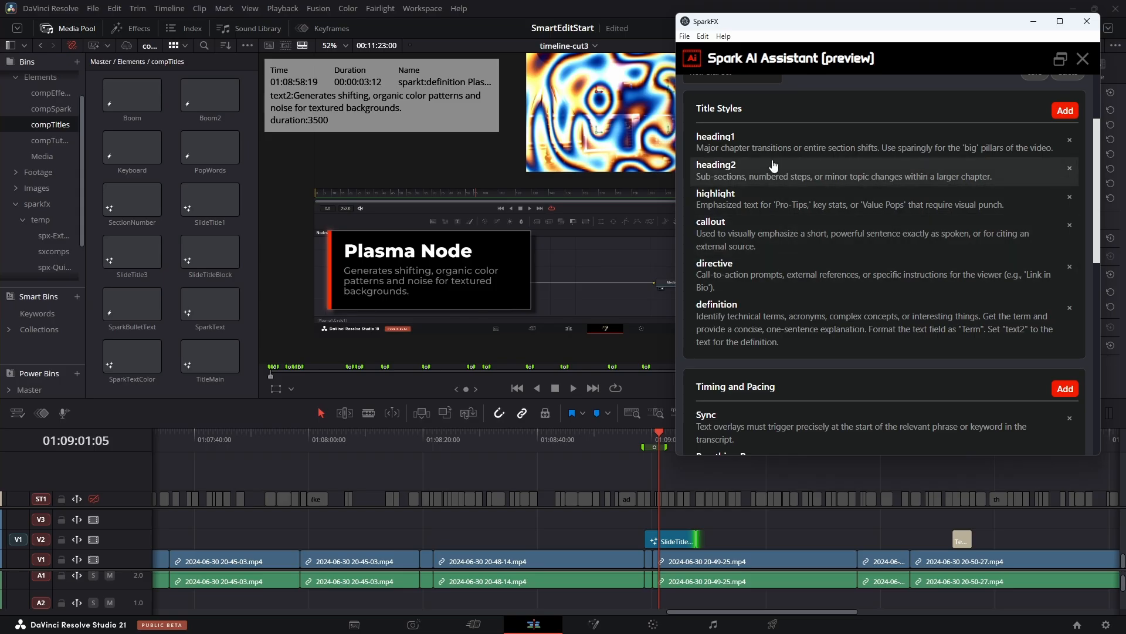
scroll(777, 293, "down", 5)
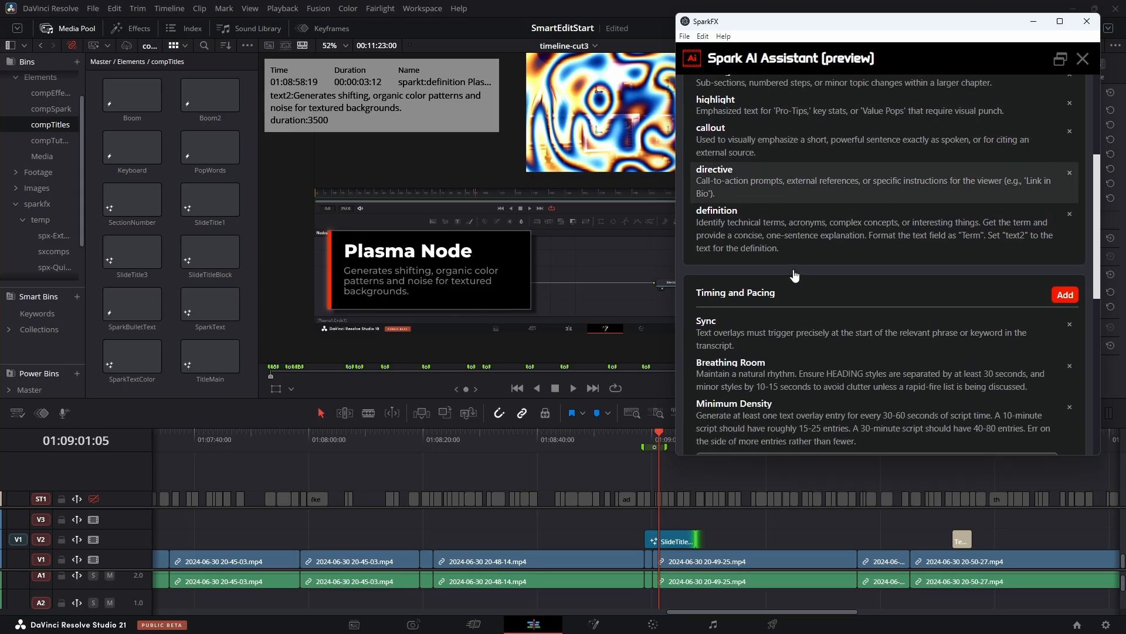
scroll(739, 188, "up", 8)
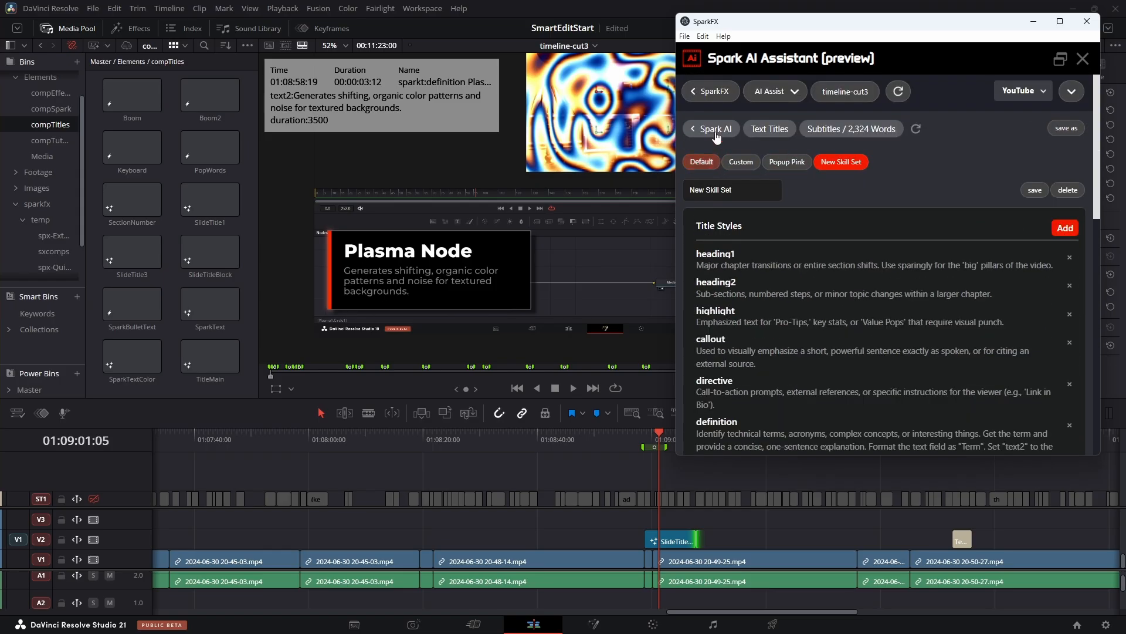
- Open the Titles Custom skill and display its Famous People prompt preset
left_click(707, 131)
scroll(924, 328, "down", 3)
left_click(924, 330)
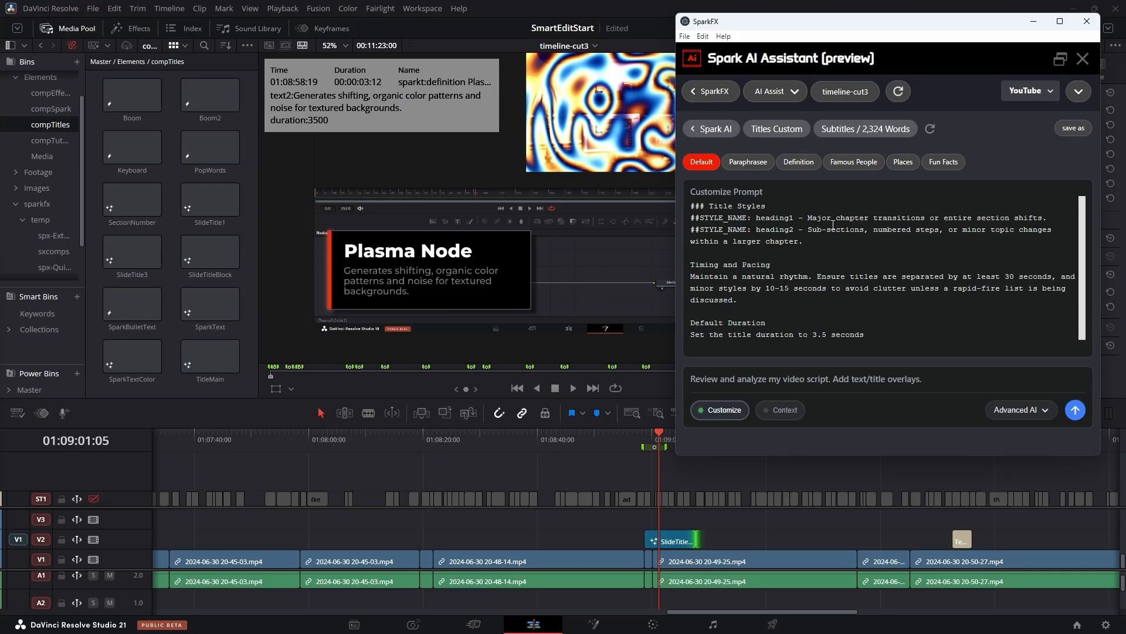
left_click(854, 161)
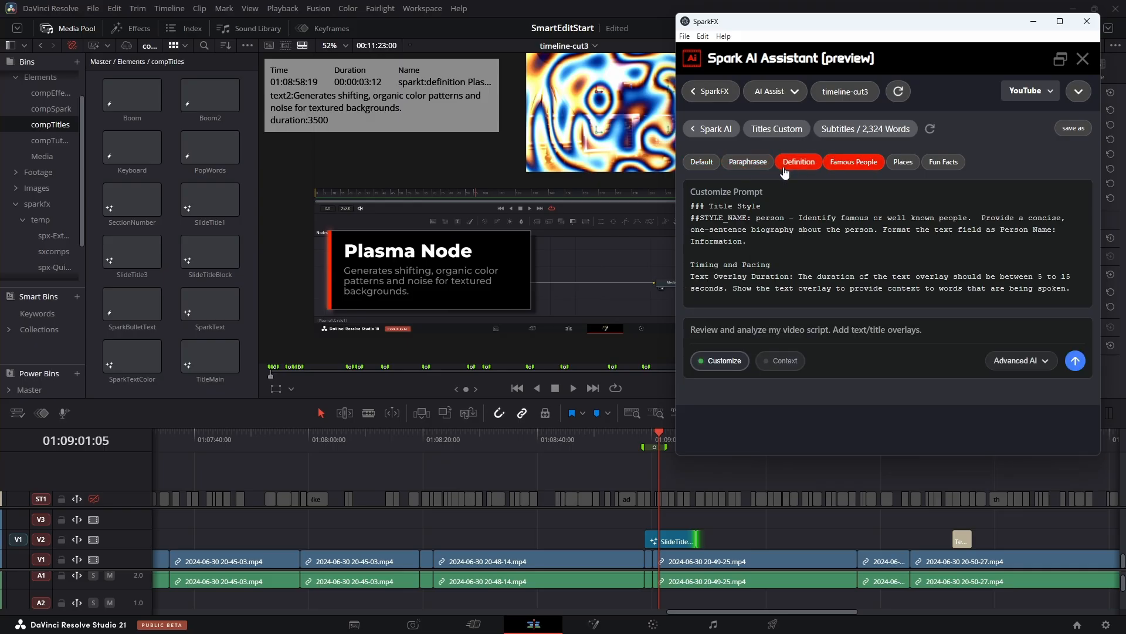
- Review the Paraphrase, Famous People and Places prompt presets, and look at the Save Skill dialog without saving a new skill
left_click(747, 167)
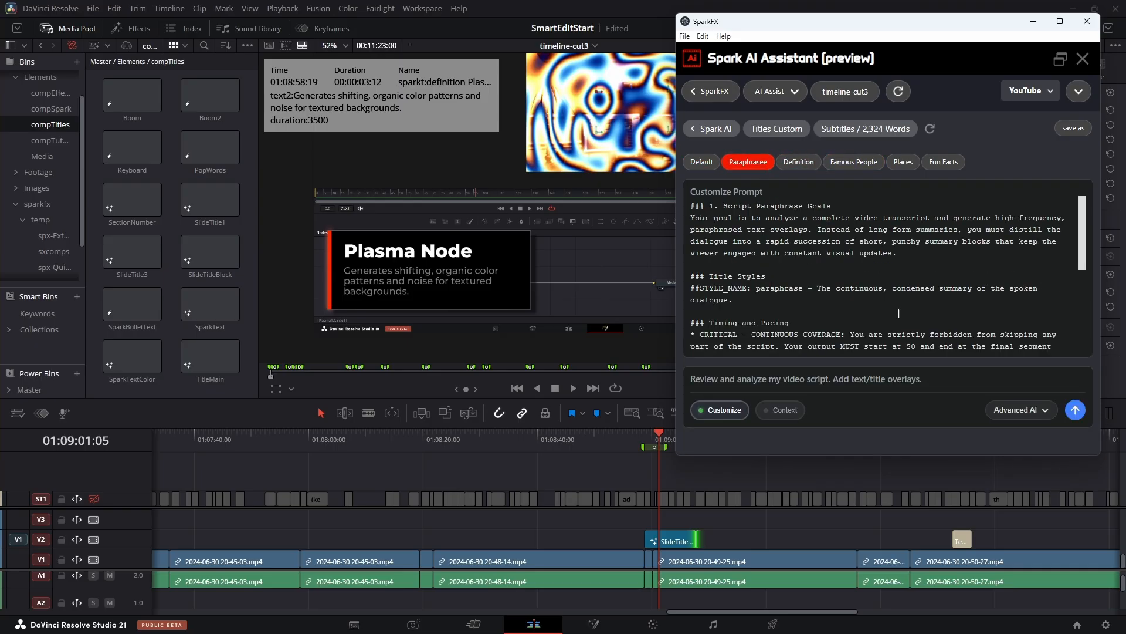
left_click(860, 164)
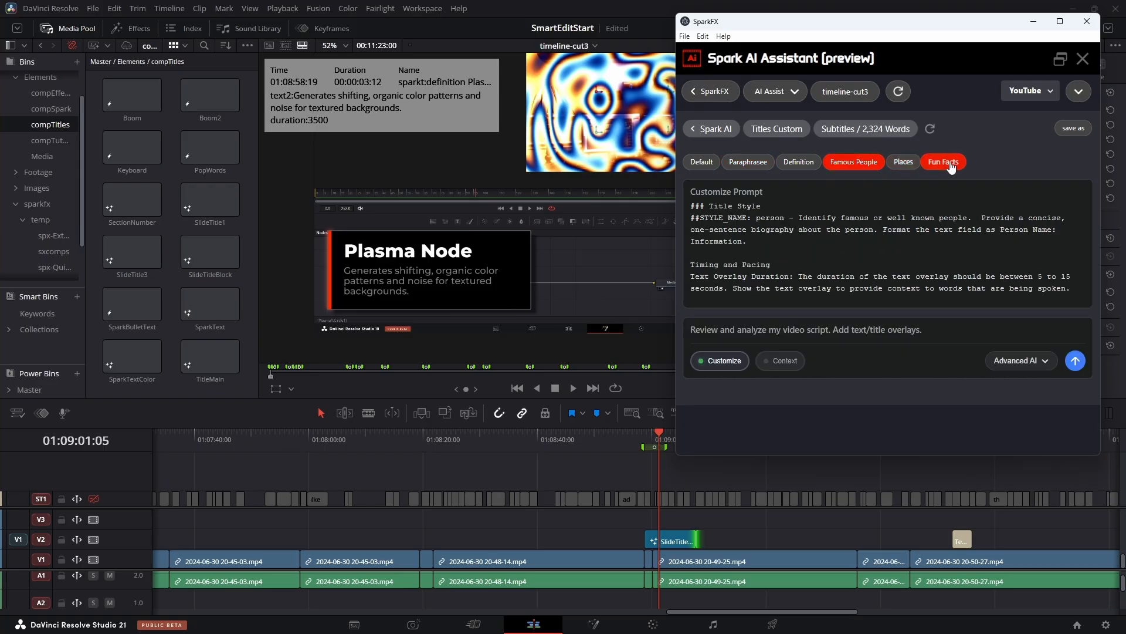
left_click(905, 164)
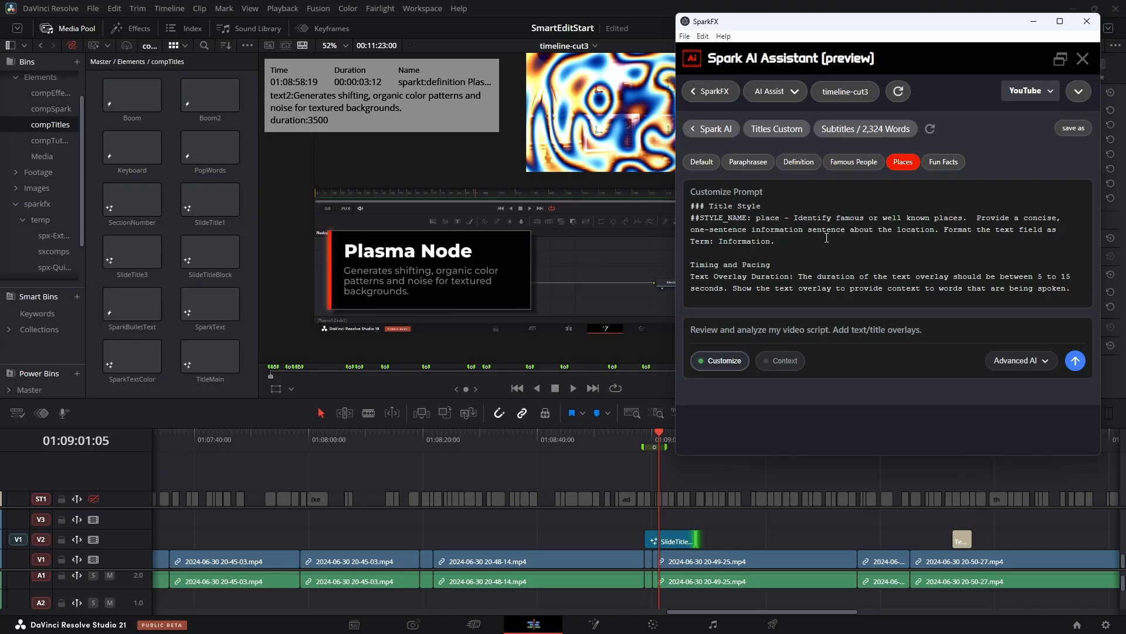
left_click(1072, 134)
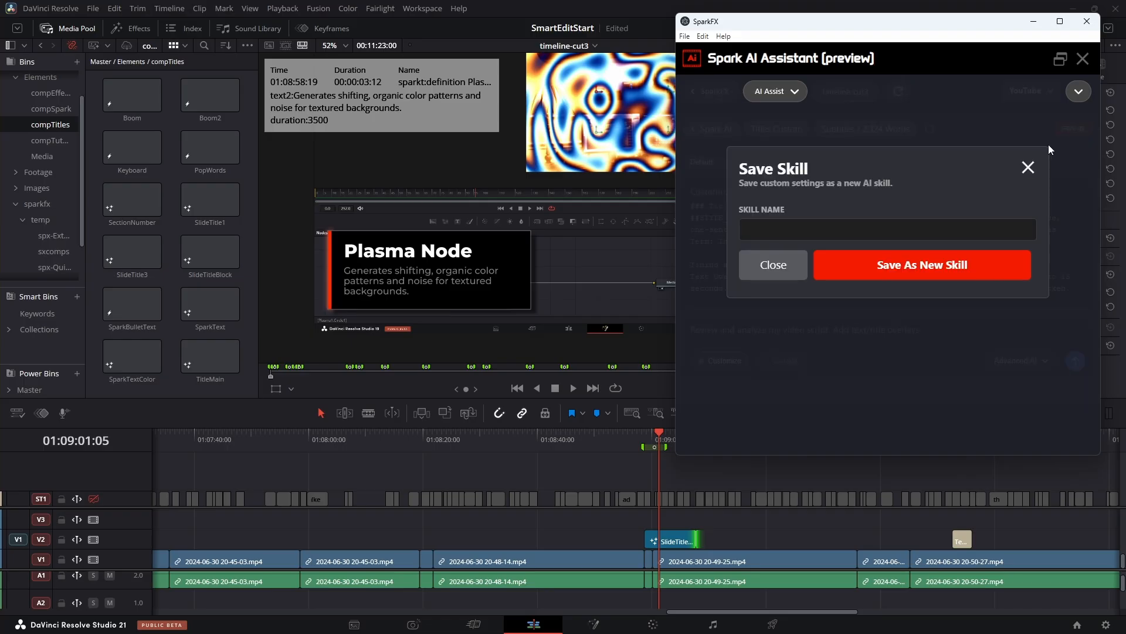
left_click(772, 271)
- Switch to Smart Update and inspect the heading1 marker's settings, including its selectable media bin comps and clip colors, without changing them
left_click(777, 92)
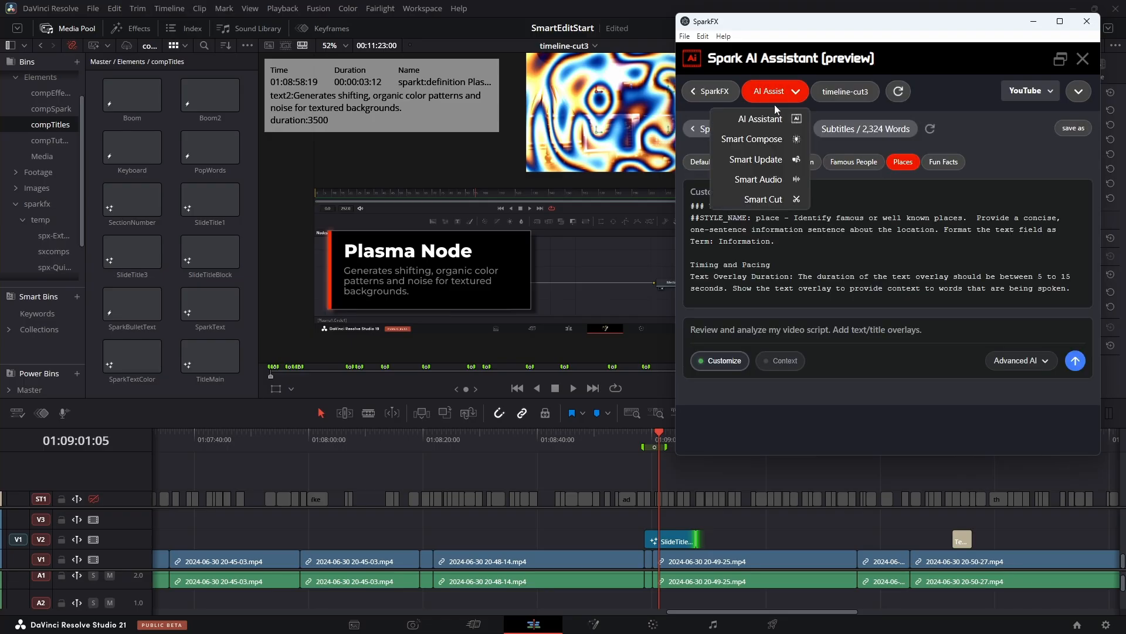
left_click(771, 164)
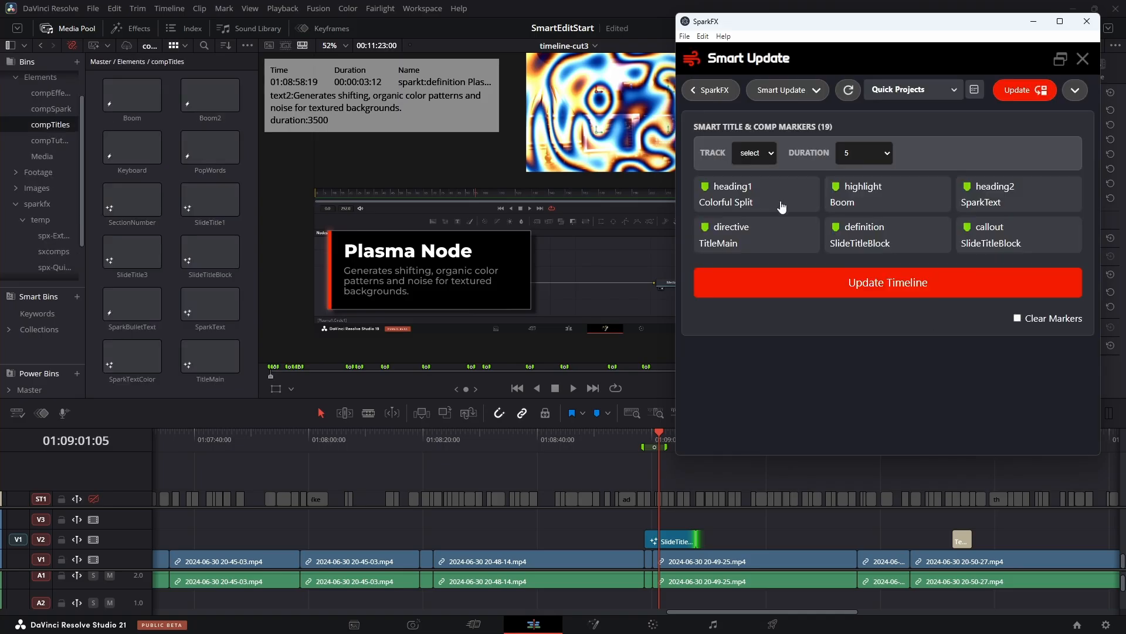
left_click(755, 203)
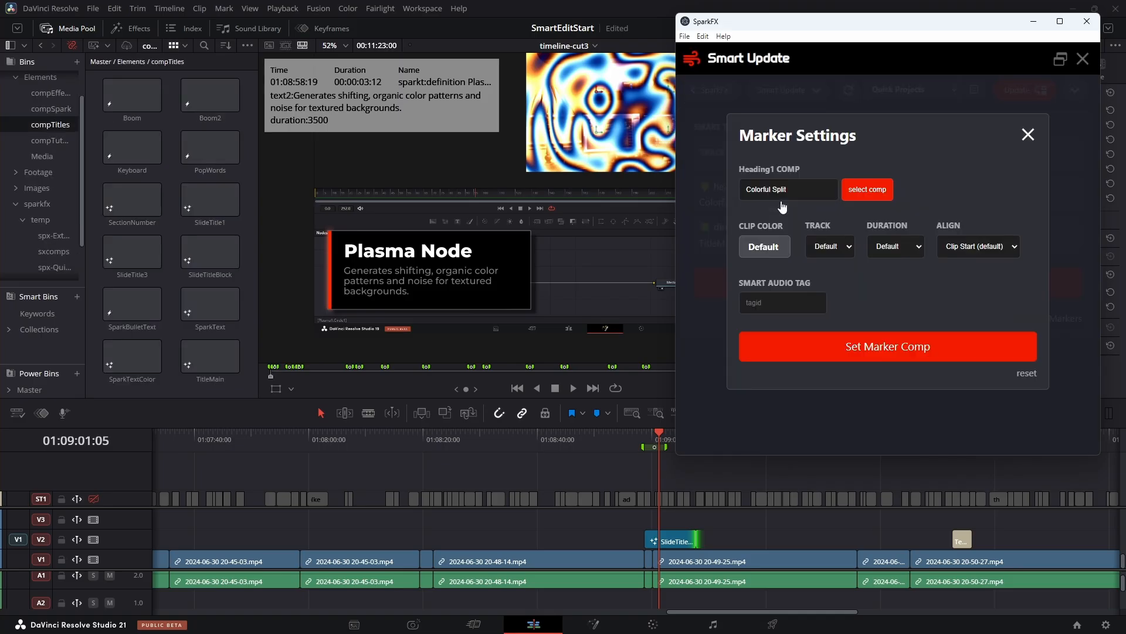
left_click(886, 191)
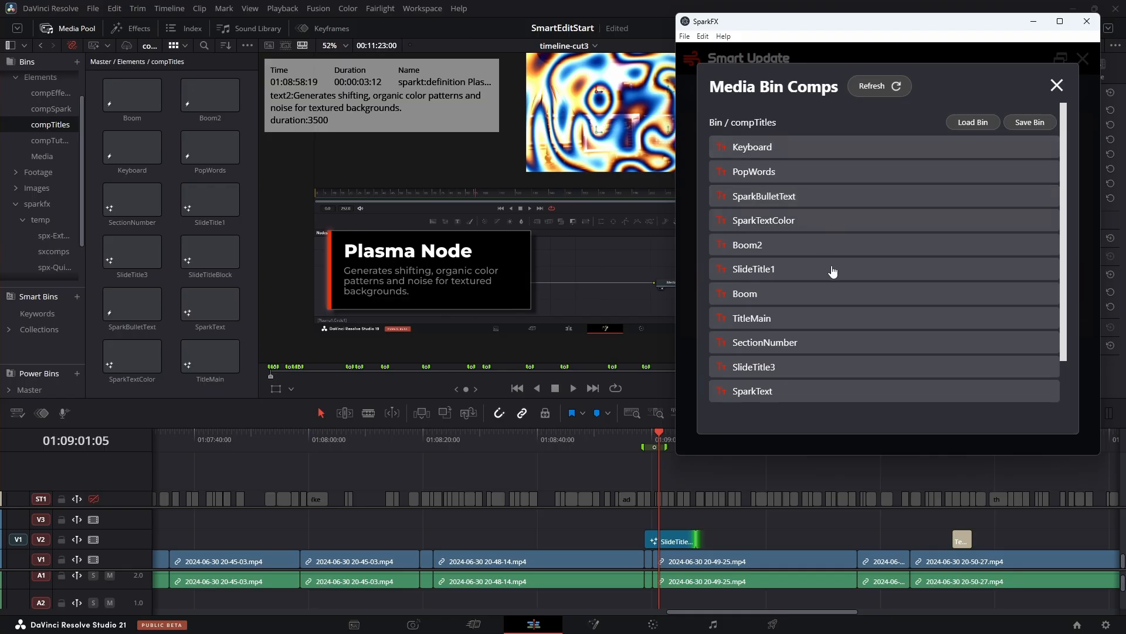
left_click(1057, 85)
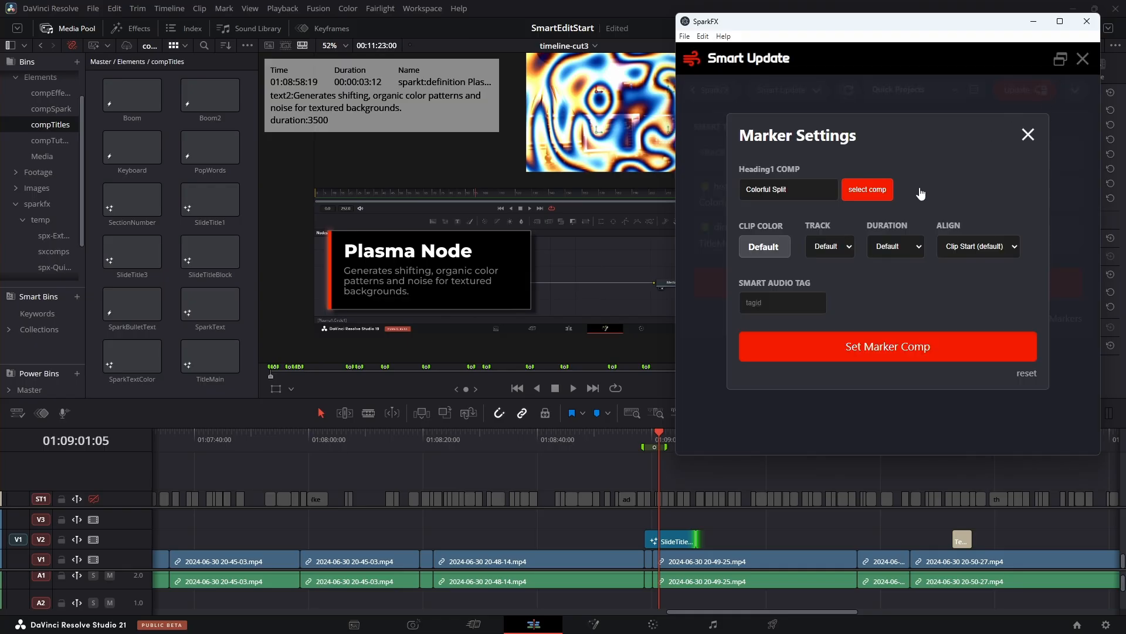
left_click(764, 247)
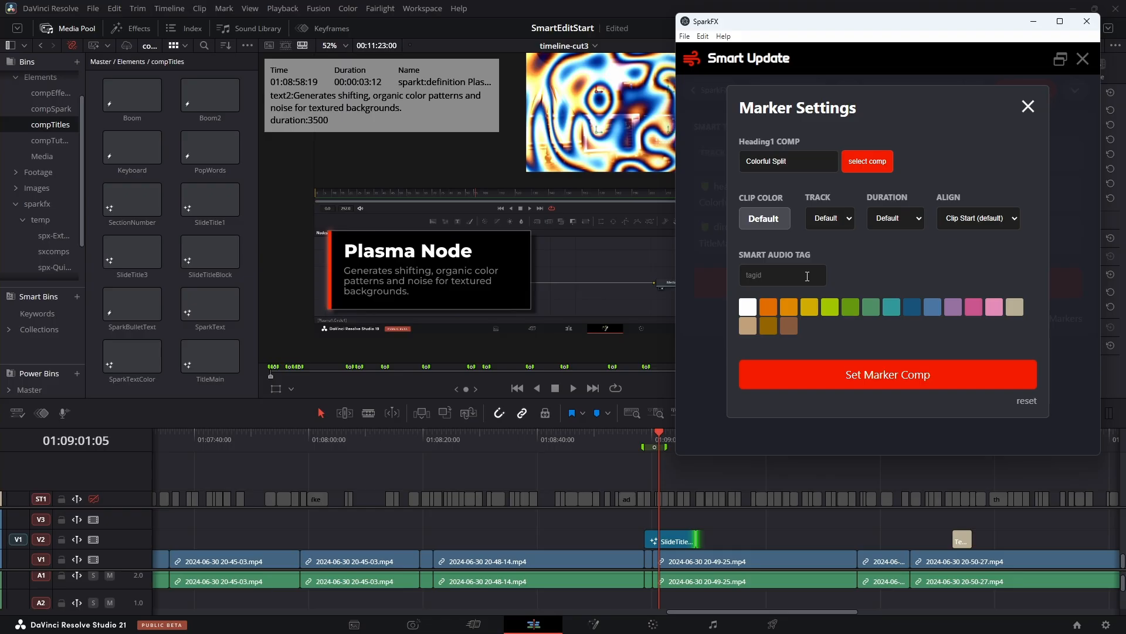
left_click(1026, 107)
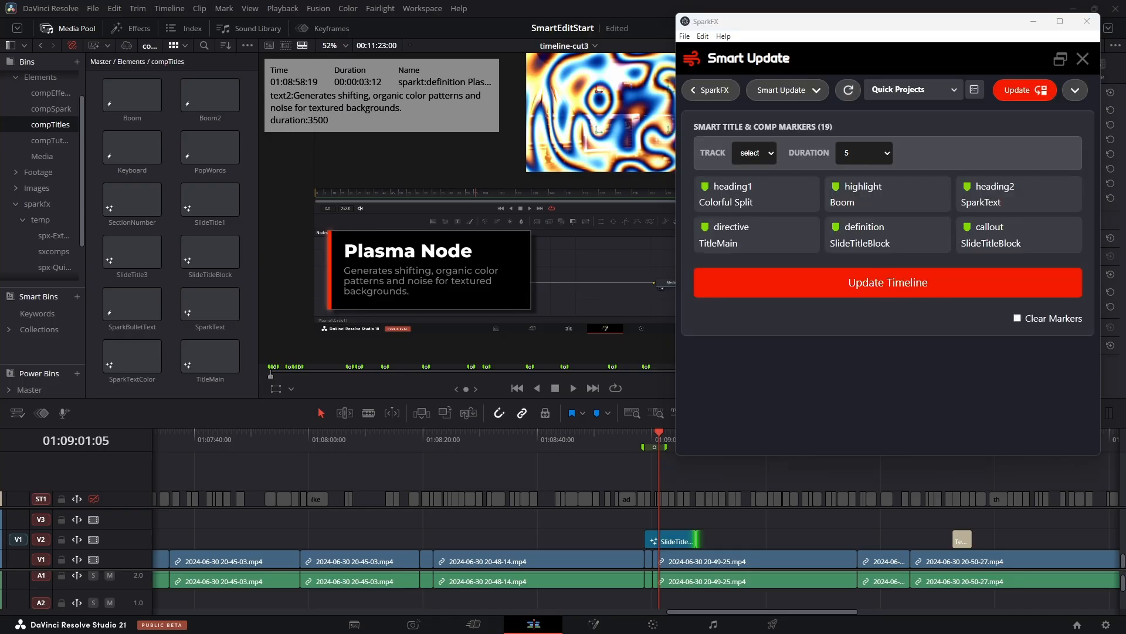